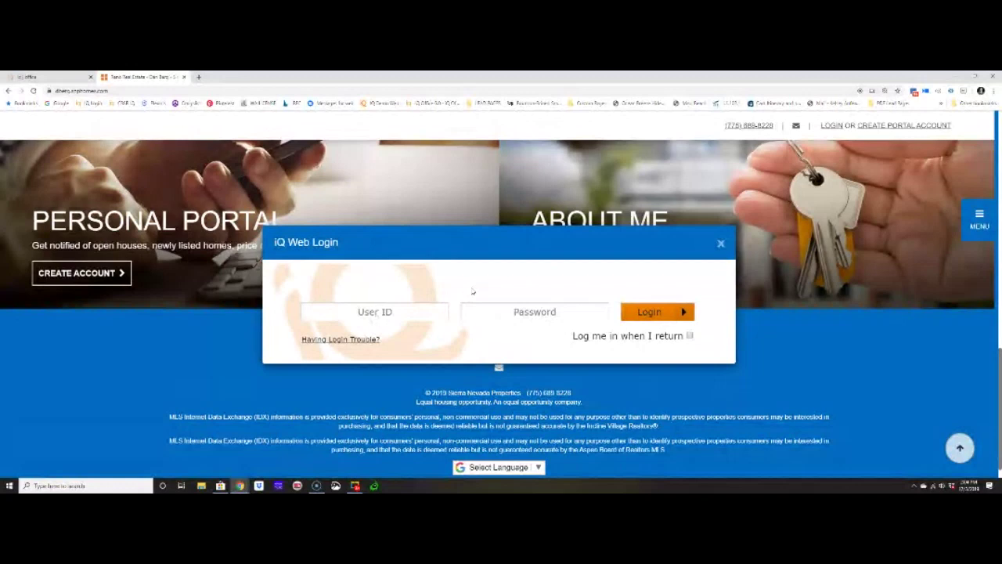
Log in to iQ Web Editor with the account's user ID and password.
{"action": "type", "text": "realistiq"}
{"action": "key", "text": "Tab"}
{"action": "type", "text": "•••••••••••"}
{"action": "left_click", "coordinate": [650, 313]}
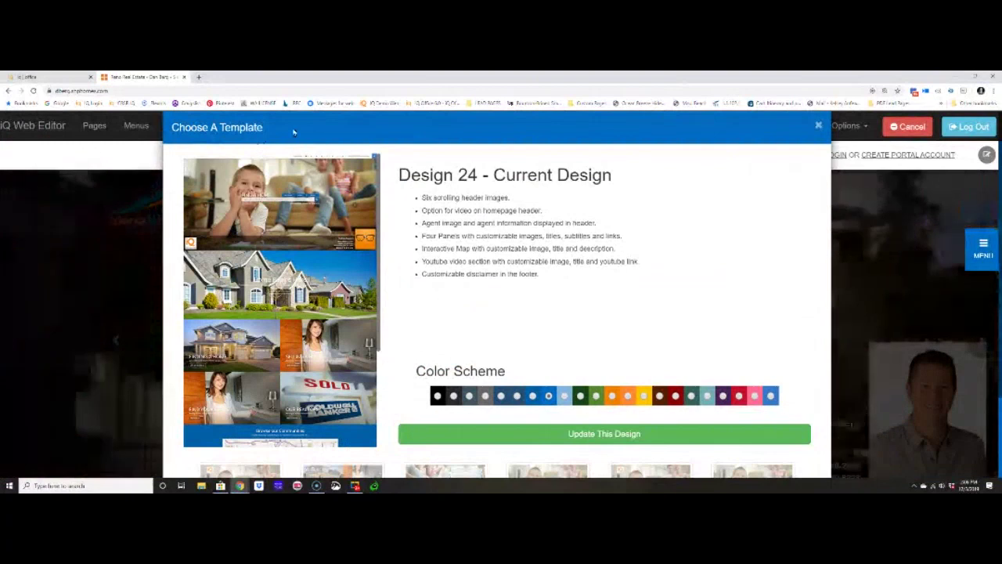
Adjust the browser zoom and update the design to list Designs 25 to 31.
{"action": "key", "text": "ctrl+plus"}
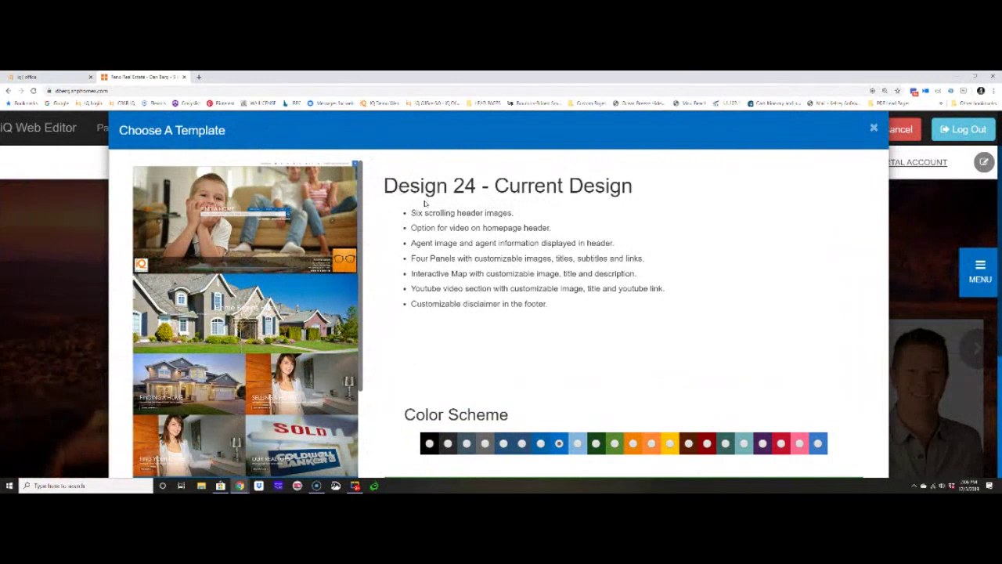
{"action": "key", "text": "ctrl+minus"}
{"action": "key", "text": "ctrl+minus"}
{"action": "key", "text": "ctrl+minus"}
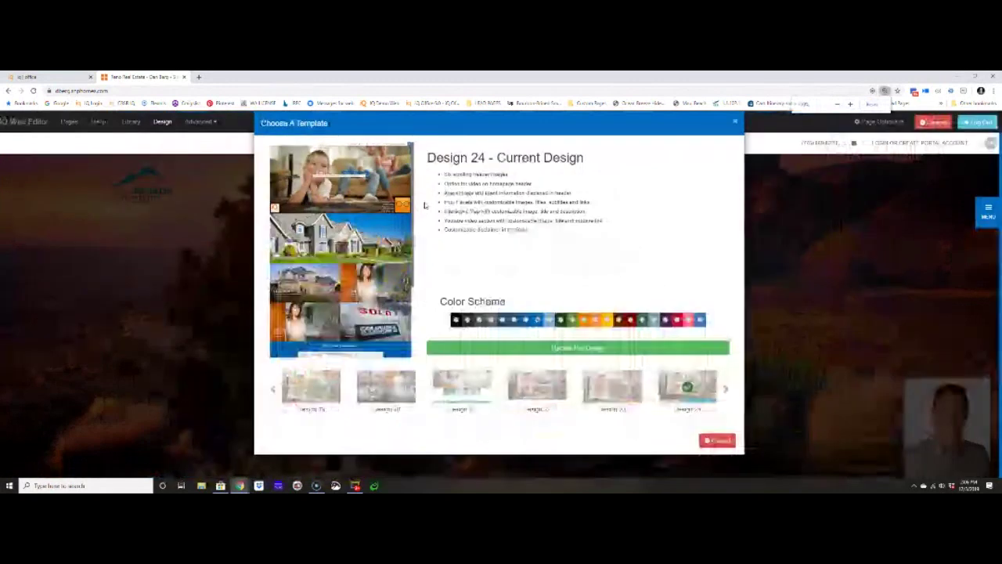
{"action": "key", "text": "ctrl+minus"}
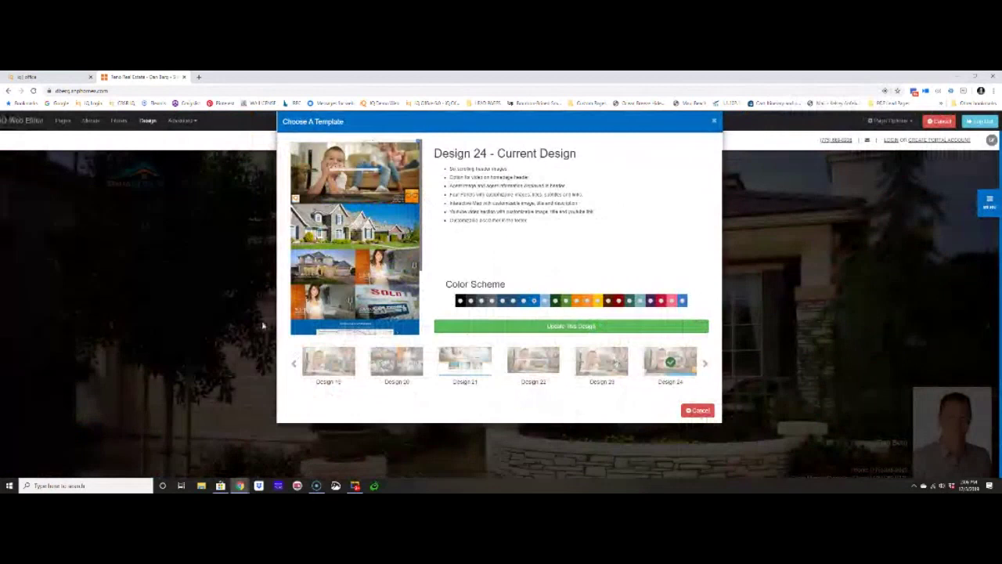
{"action": "left_click", "coordinate": [467, 326]}
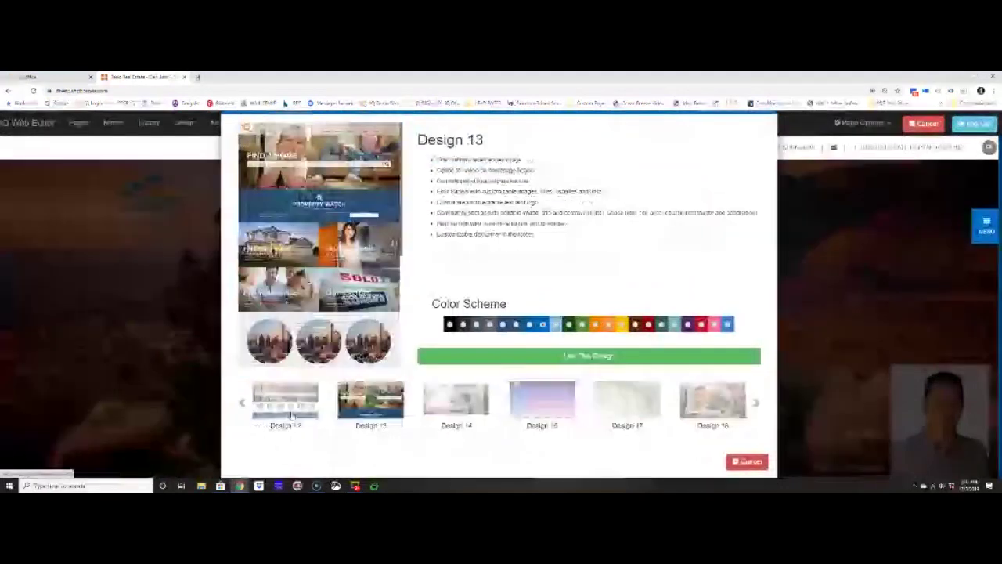
Page back to Designs 7–11, preview Design 7A and Design 7, and apply Design 7.
{"action": "left_click", "coordinate": [242, 404]}
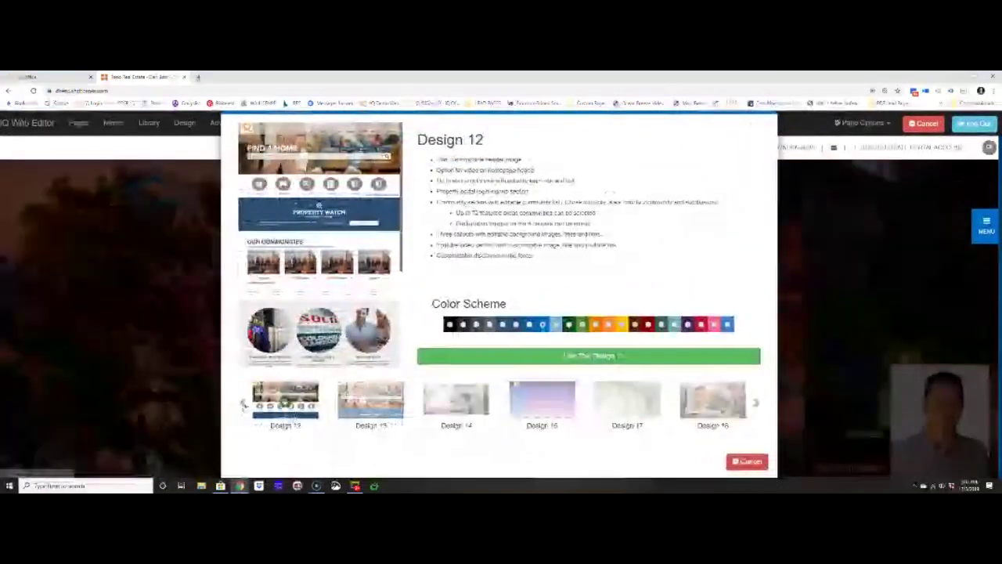
{"action": "left_click", "coordinate": [242, 406]}
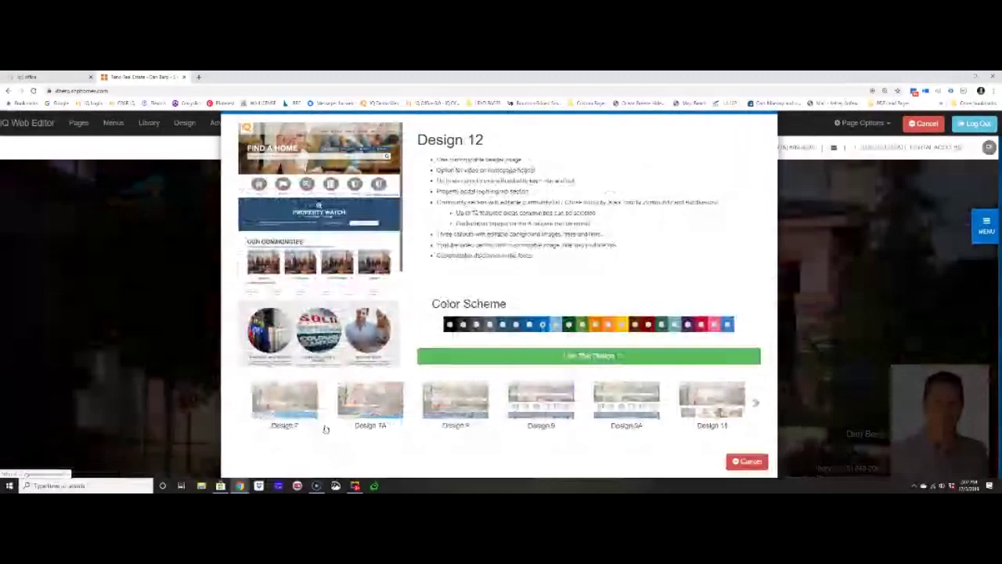
{"action": "left_click", "coordinate": [368, 403]}
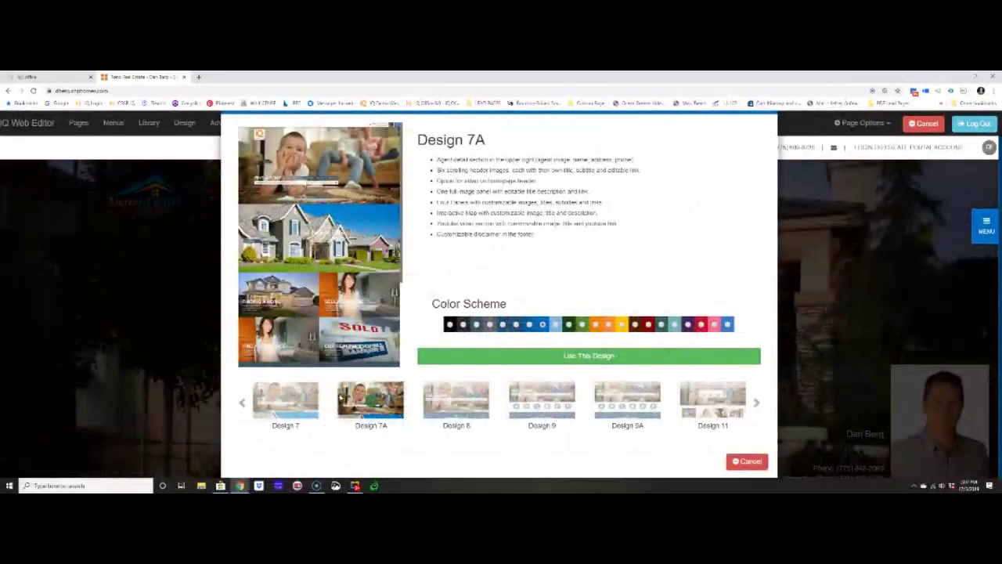
{"action": "left_click", "coordinate": [303, 403]}
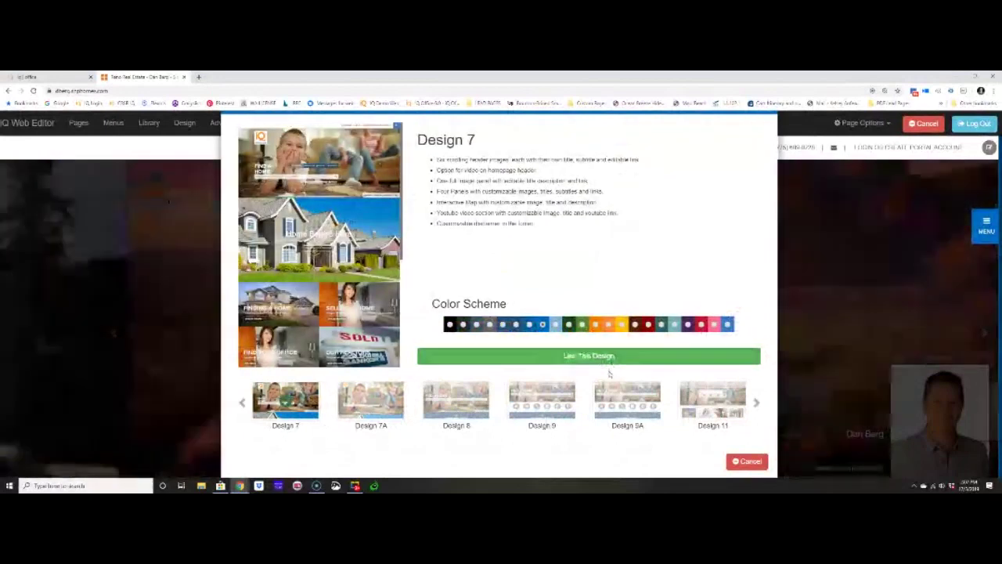
{"action": "key", "text": "ctrl+plus"}
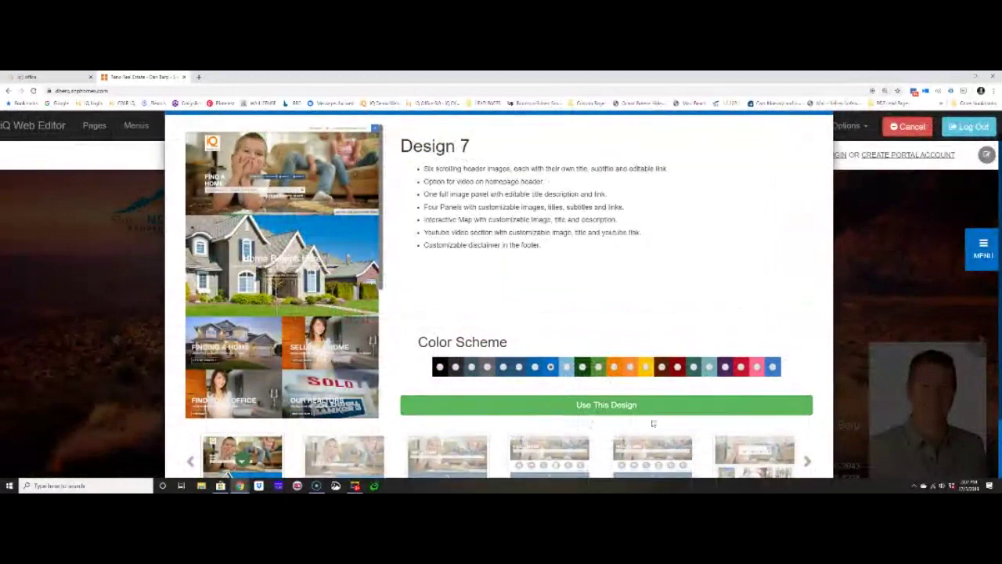
{"action": "left_click", "coordinate": [619, 415]}
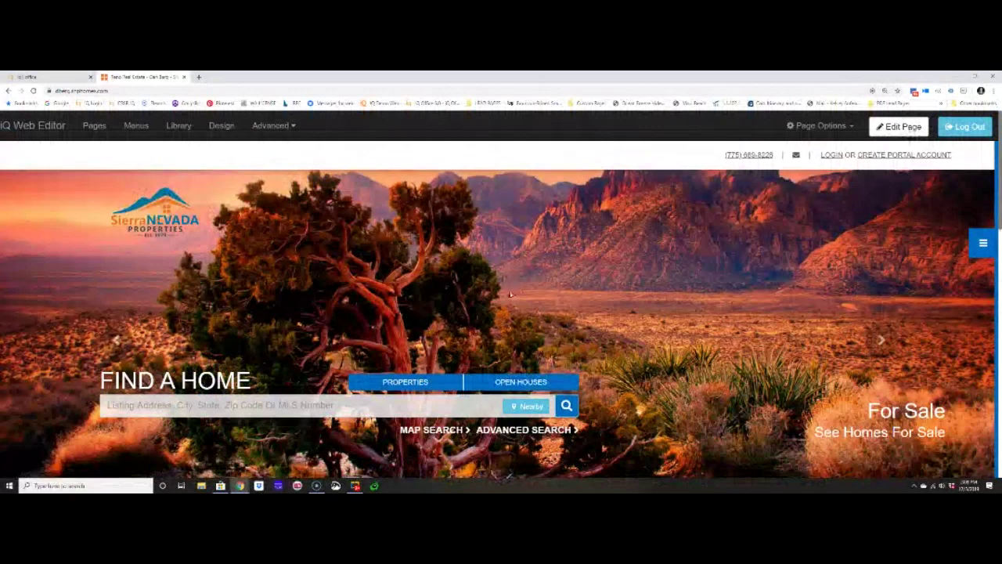
Review the Design 7 homepage tiles down to the footer, then reopen the design chooser.
{"action": "scroll", "coordinate": [976, 359], "scroll_direction": "down", "scroll_amount": 2}
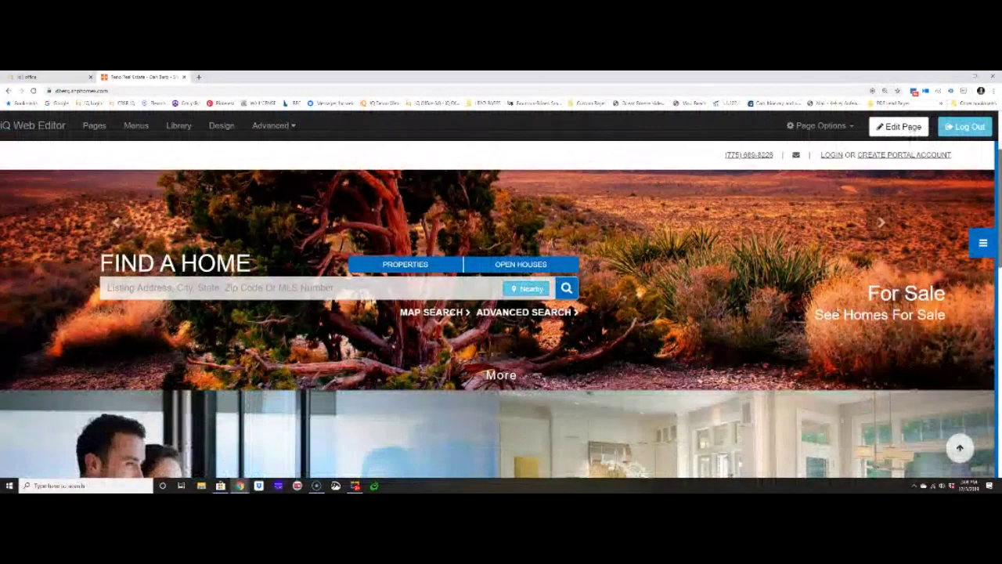
{"action": "scroll", "coordinate": [977, 359], "scroll_direction": "down", "scroll_amount": 1}
{"action": "scroll", "coordinate": [421, 275], "scroll_direction": "down", "scroll_amount": 8}
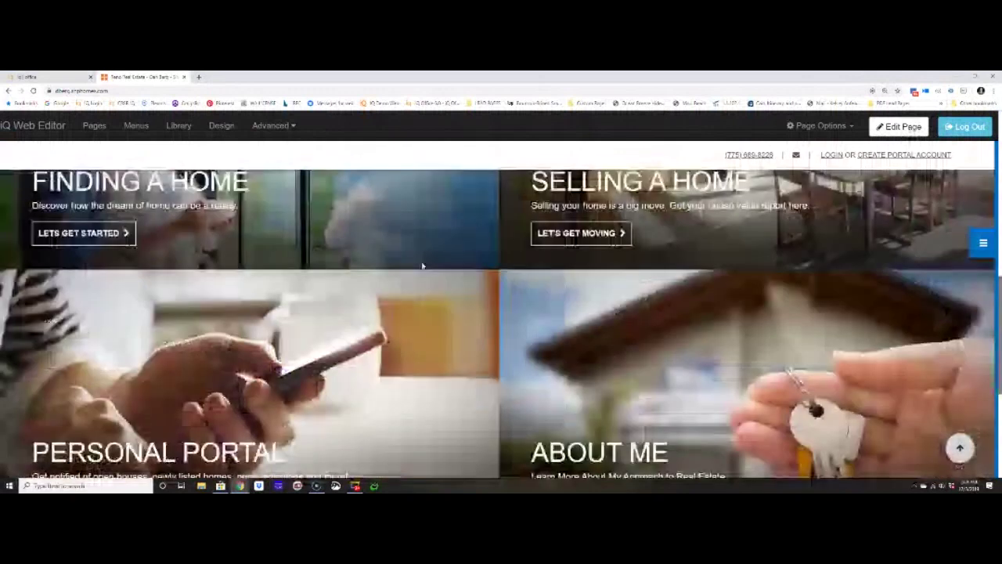
{"action": "scroll", "coordinate": [421, 275], "scroll_direction": "up", "scroll_amount": 5}
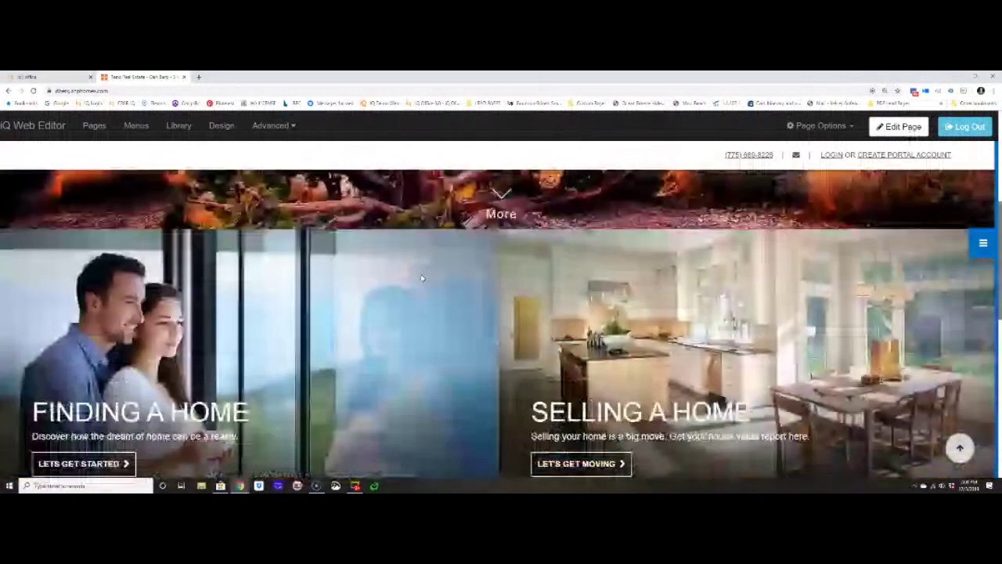
{"action": "scroll", "coordinate": [421, 277], "scroll_direction": "up", "scroll_amount": 4}
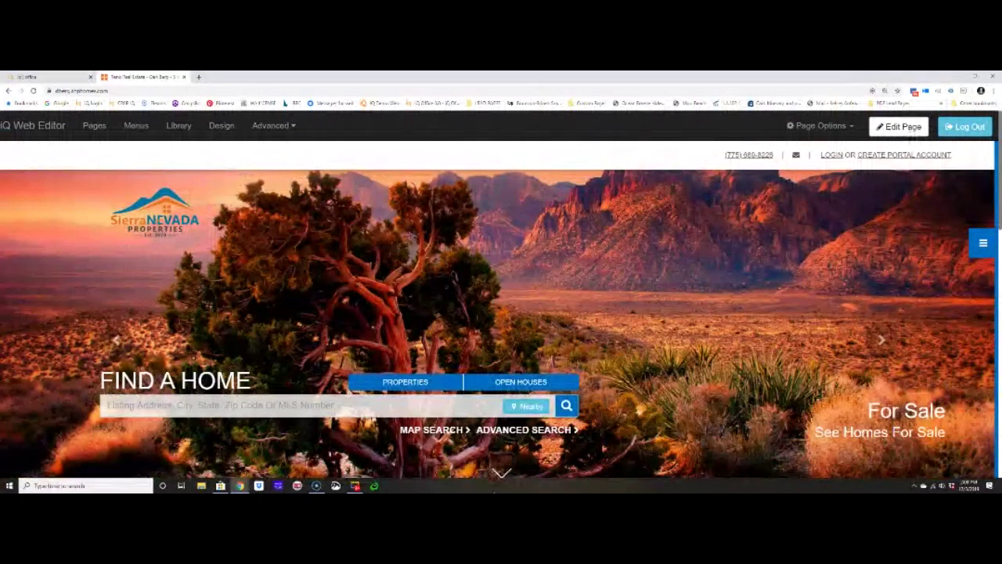
{"action": "scroll", "coordinate": [350, 197], "scroll_direction": "down", "scroll_amount": 4}
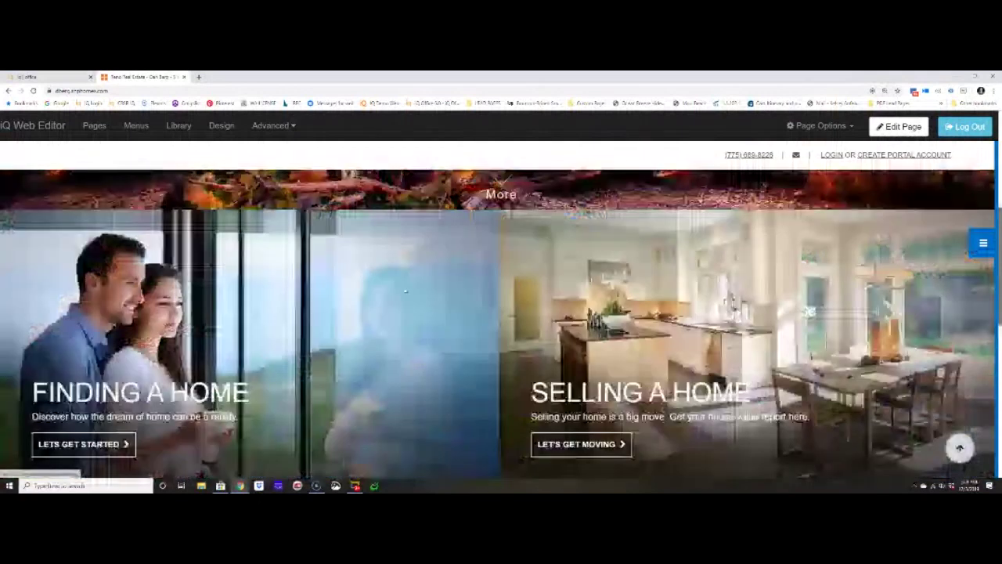
{"action": "scroll", "coordinate": [404, 291], "scroll_direction": "down", "scroll_amount": 3}
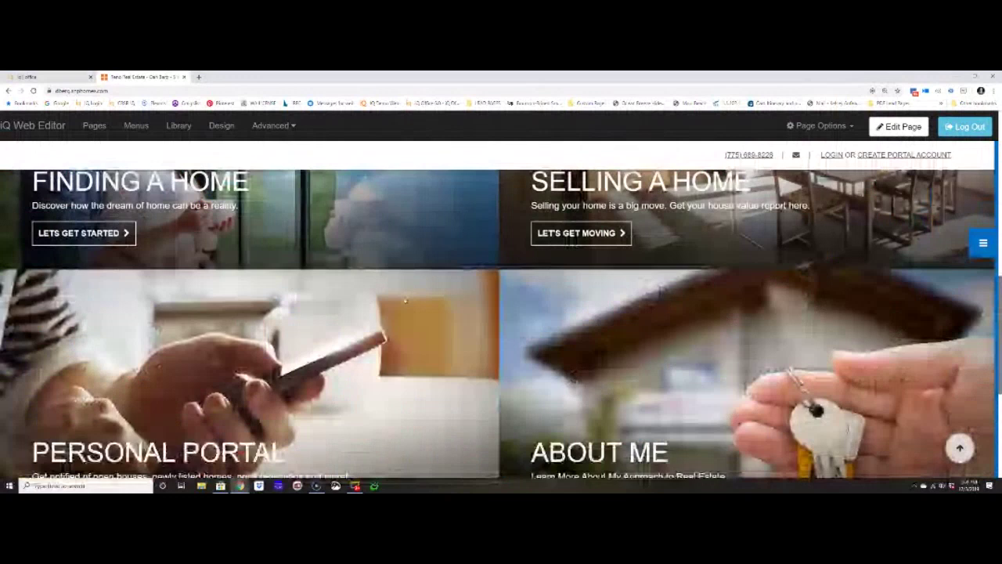
{"action": "scroll", "coordinate": [405, 301], "scroll_direction": "up", "scroll_amount": 8}
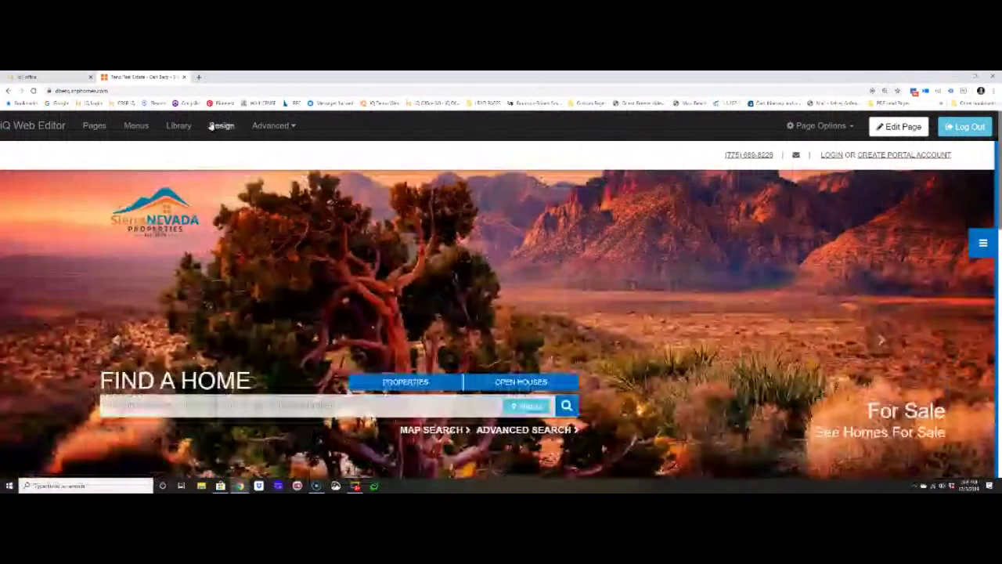
{"action": "left_click", "coordinate": [221, 125]}
Preview Design 24 again and apply it to the website.
{"action": "scroll", "coordinate": [689, 463], "scroll_direction": "down", "scroll_amount": 2}
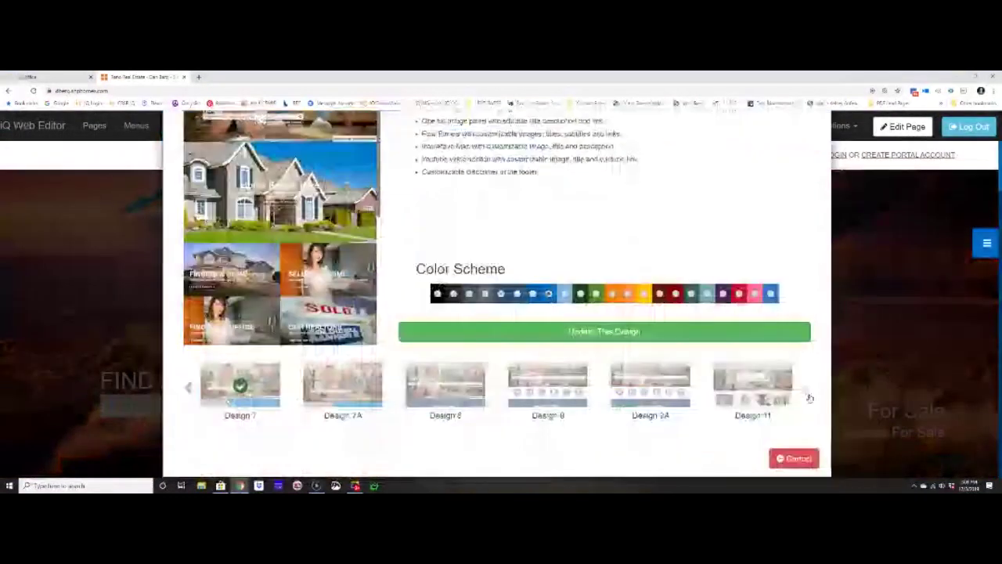
{"action": "left_click", "coordinate": [775, 388]}
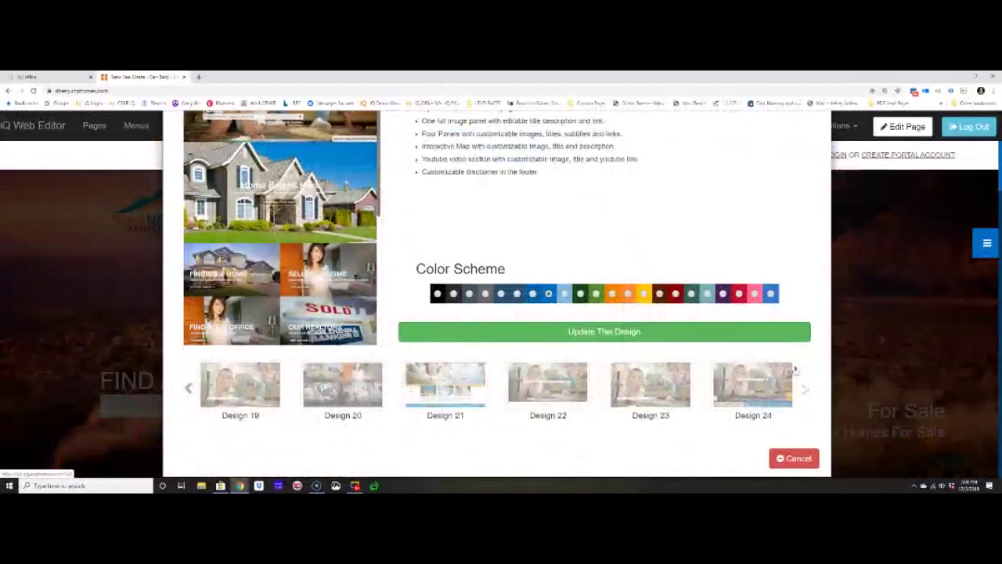
{"action": "left_click", "coordinate": [689, 335]}
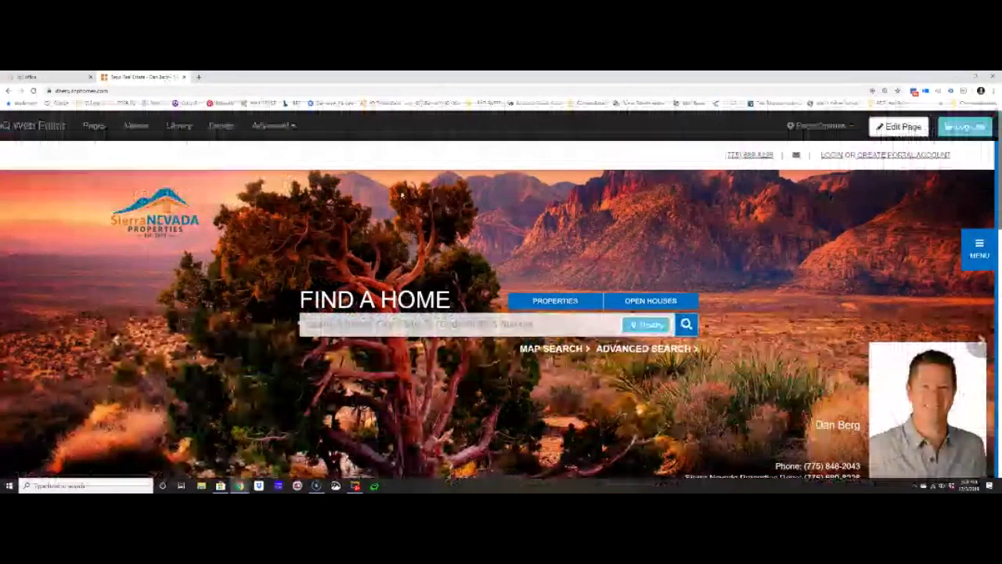
Look over the updated homepage and switch it into edit mode.
{"action": "scroll", "coordinate": [471, 237], "scroll_direction": "down", "scroll_amount": 2}
{"action": "scroll", "coordinate": [471, 237], "scroll_direction": "down", "scroll_amount": 12}
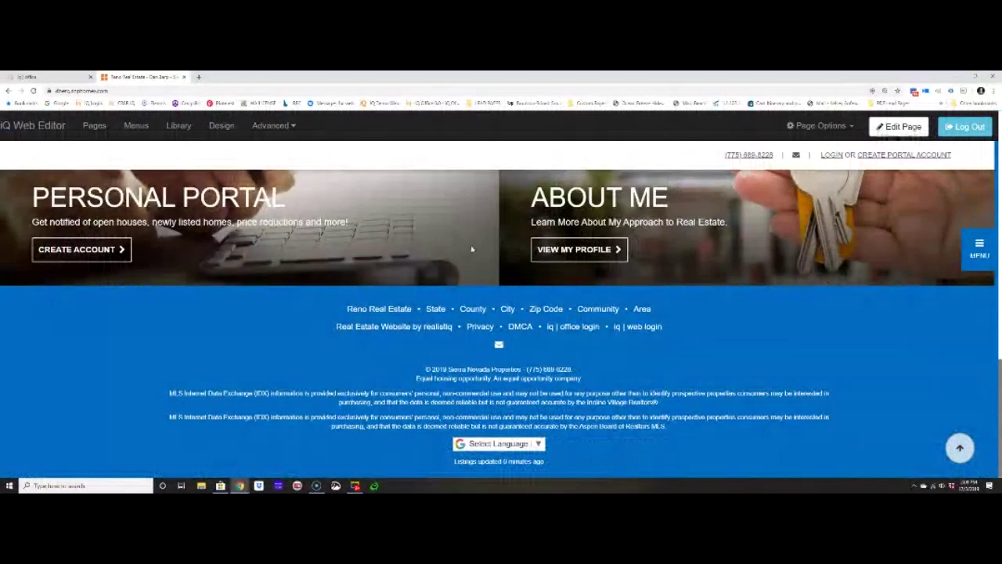
{"action": "scroll", "coordinate": [472, 249], "scroll_direction": "up", "scroll_amount": 15}
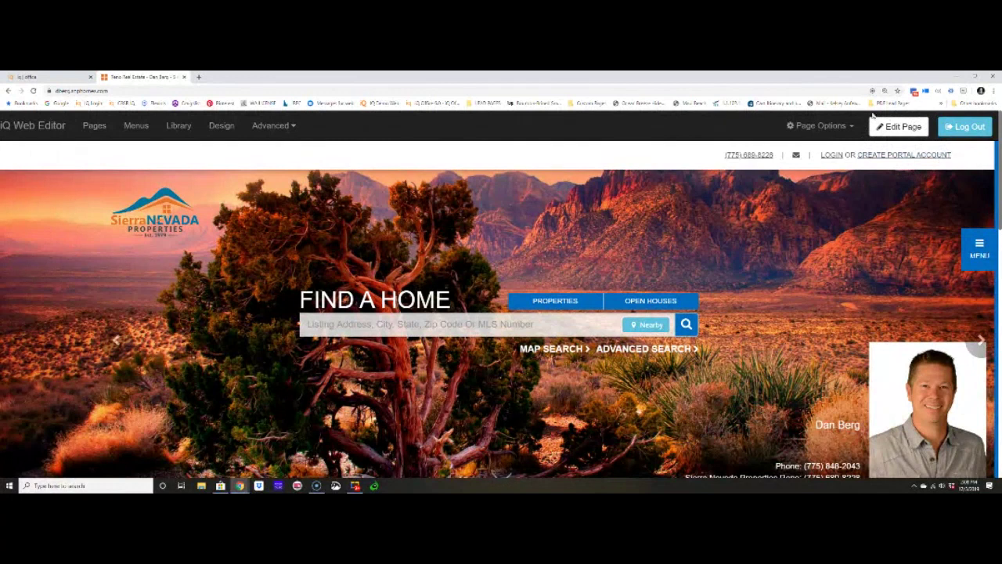
{"action": "left_click", "coordinate": [904, 130]}
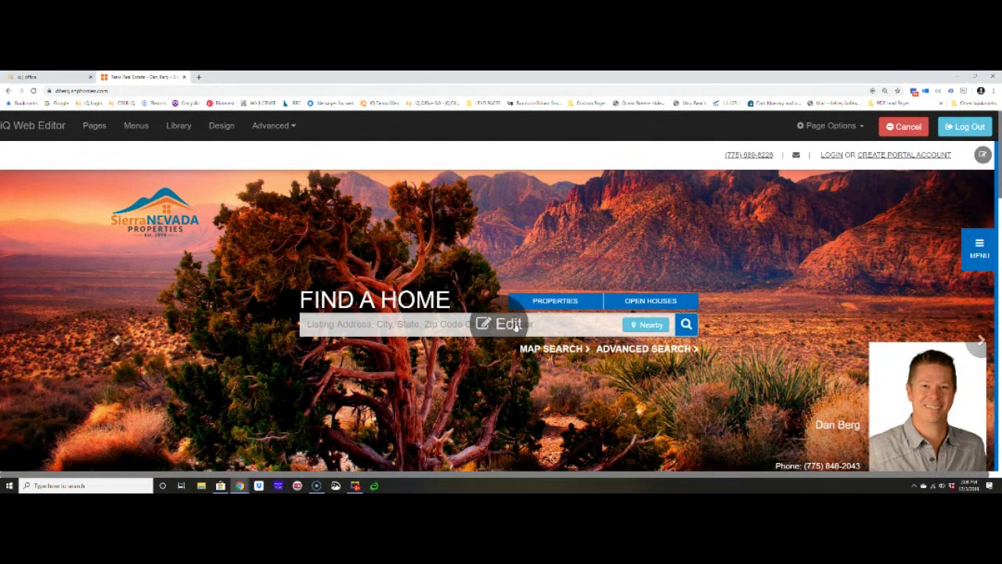
Open the Edit Hero Images dialog from the homepage's hero section.
{"action": "scroll", "coordinate": [500, 313], "scroll_direction": "down", "scroll_amount": 1}
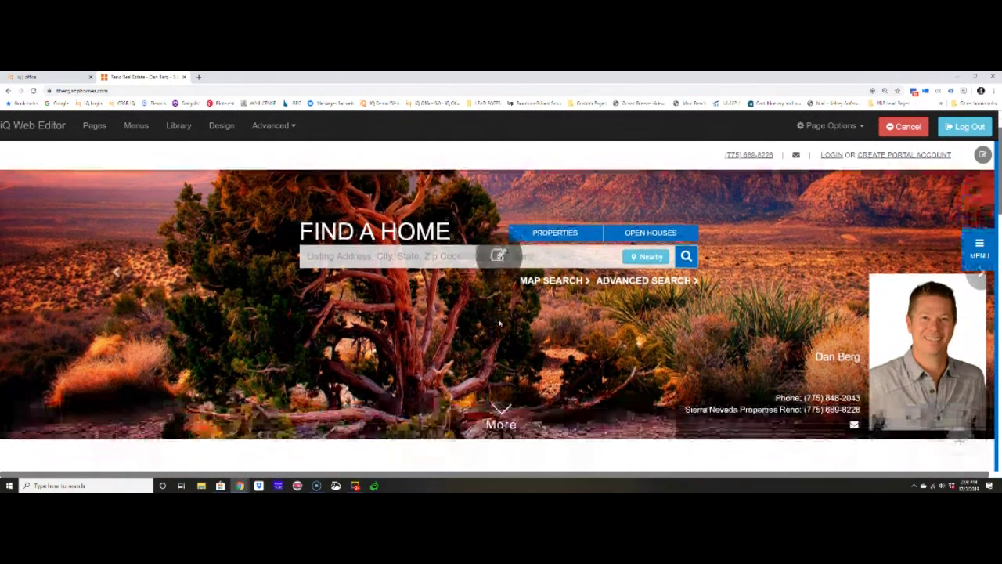
{"action": "scroll", "coordinate": [500, 323], "scroll_direction": "down", "scroll_amount": 5}
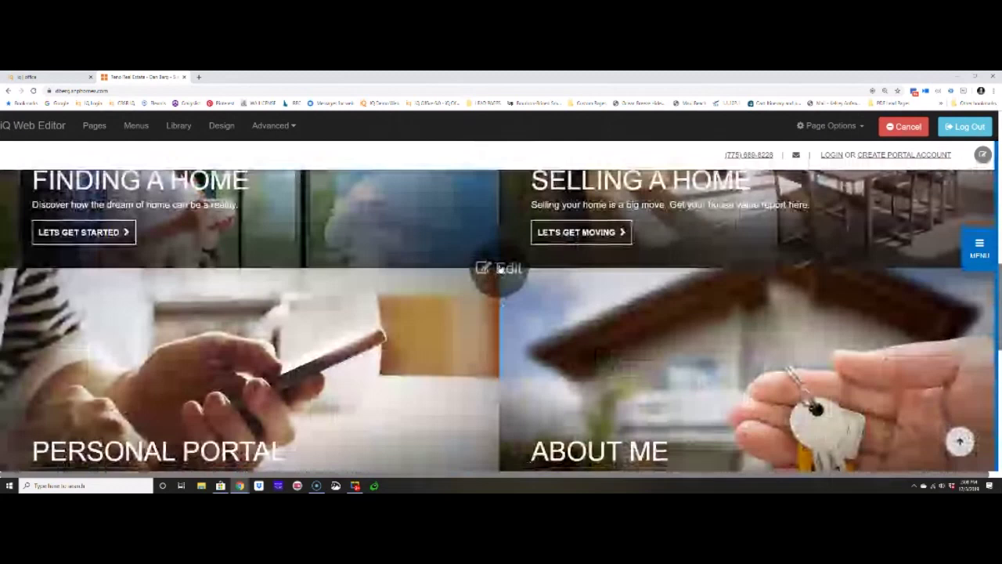
{"action": "left_click", "coordinate": [499, 268]}
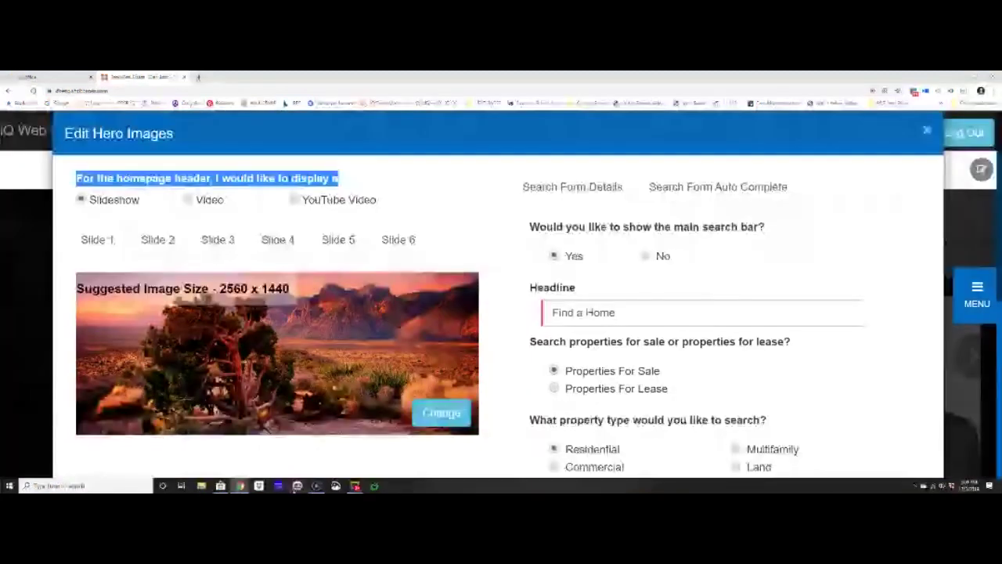
Step through Slides 2–4, then open Slide 4's Image Library and start an image upload.
{"action": "left_click", "coordinate": [158, 239]}
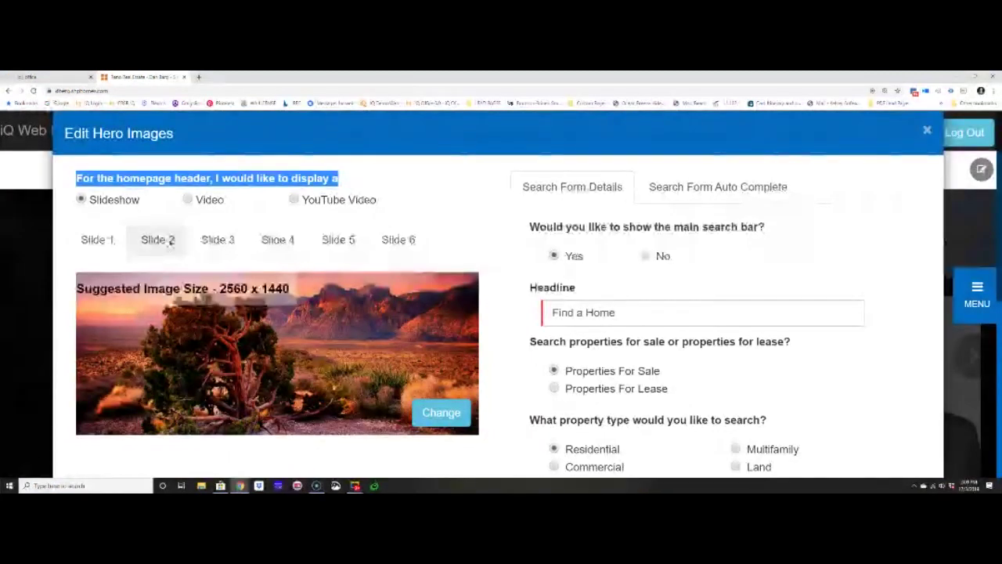
{"action": "left_click", "coordinate": [218, 239]}
{"action": "left_click", "coordinate": [276, 241]}
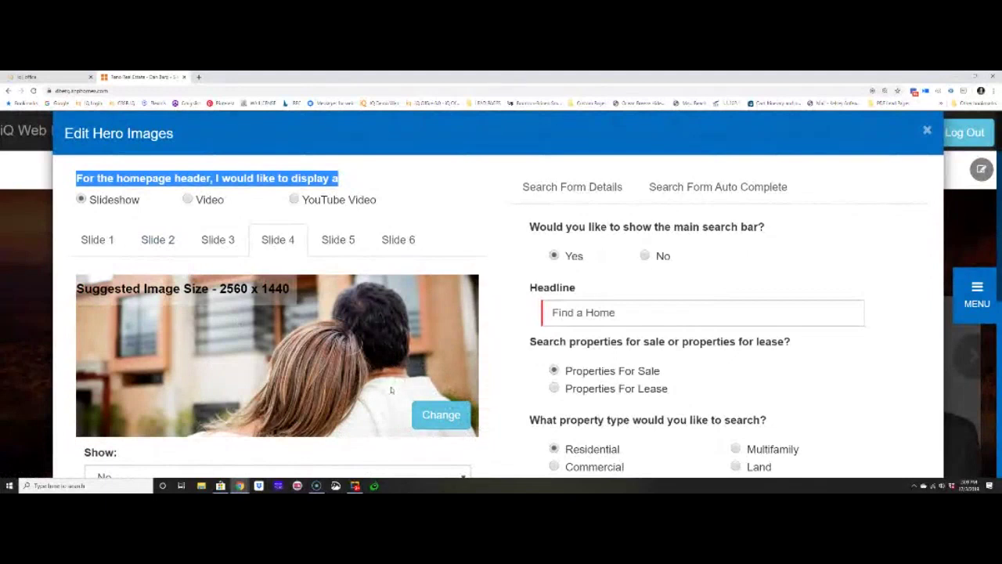
{"action": "left_click", "coordinate": [429, 423]}
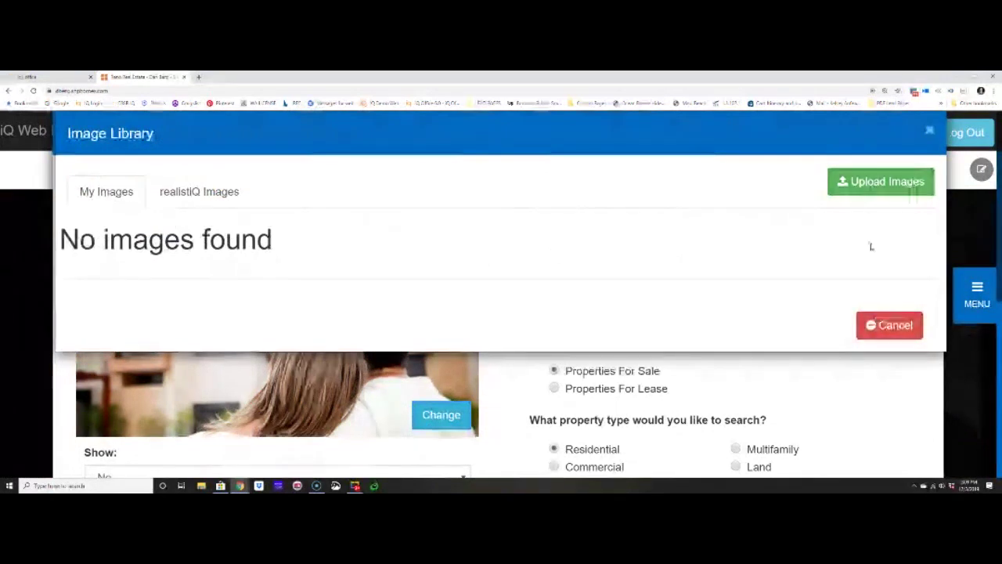
{"action": "left_click", "coordinate": [881, 181]}
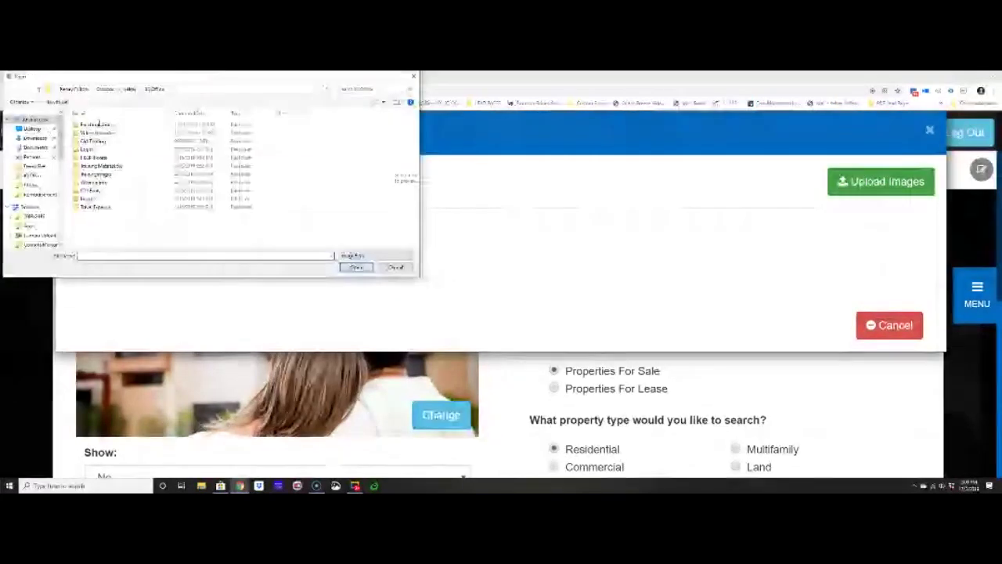
Upload the agent's headshot from the Photos folder as Slide 4's image.
{"action": "key", "text": "alt+Up"}
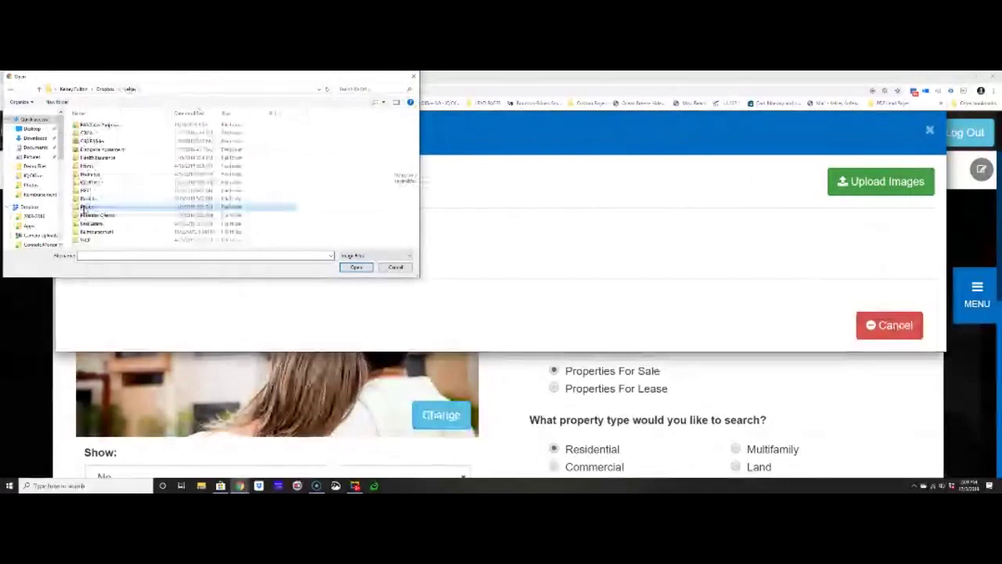
{"action": "double_click", "coordinate": [83, 207]}
{"action": "left_click", "coordinate": [83, 199]}
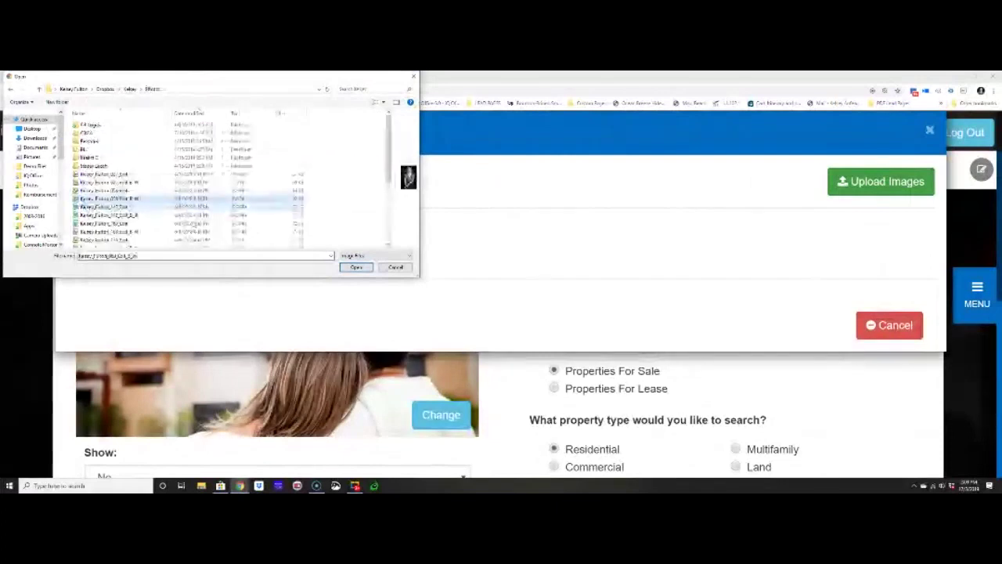
{"action": "left_click", "coordinate": [101, 223]}
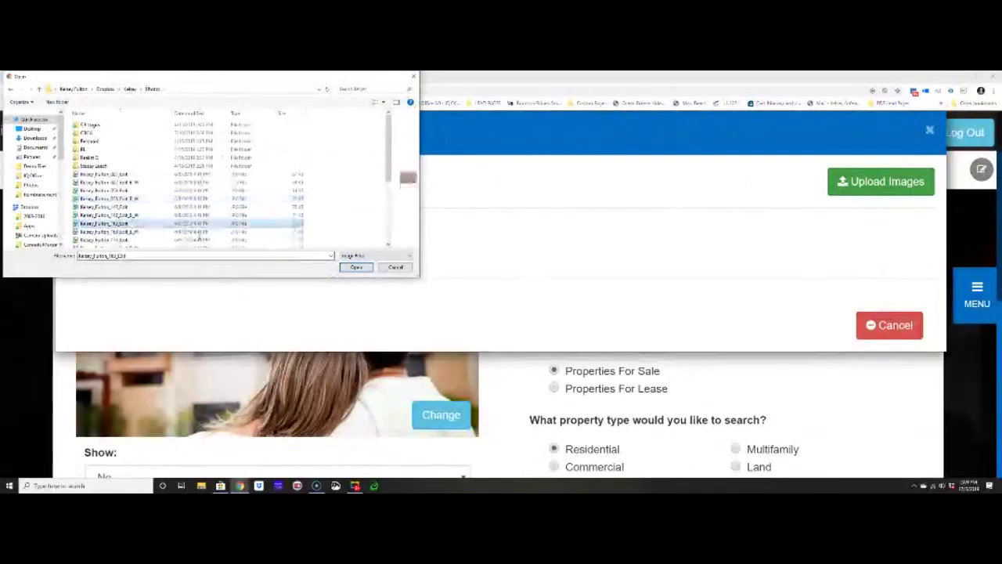
{"action": "left_click", "coordinate": [359, 268]}
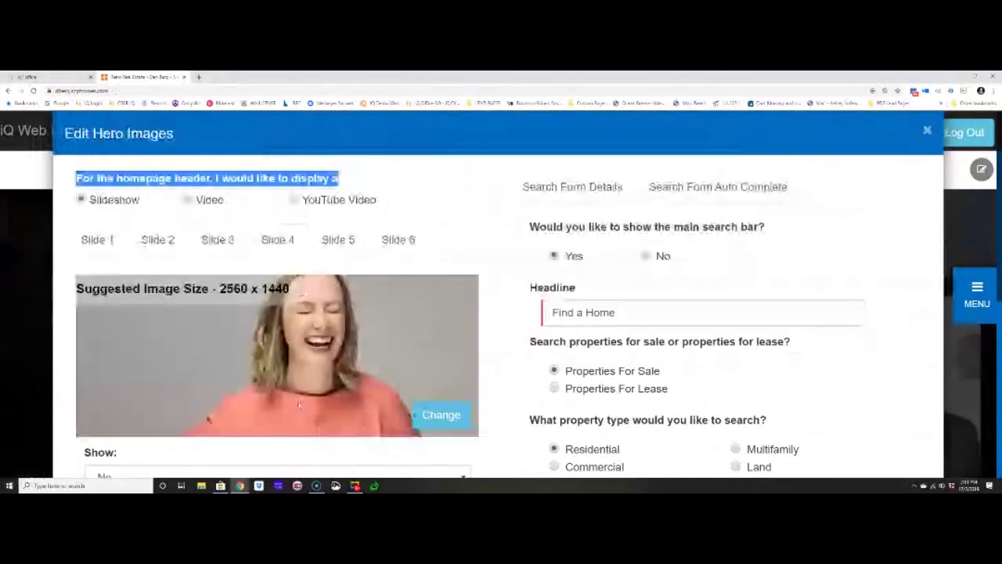
{"action": "left_click", "coordinate": [442, 416]}
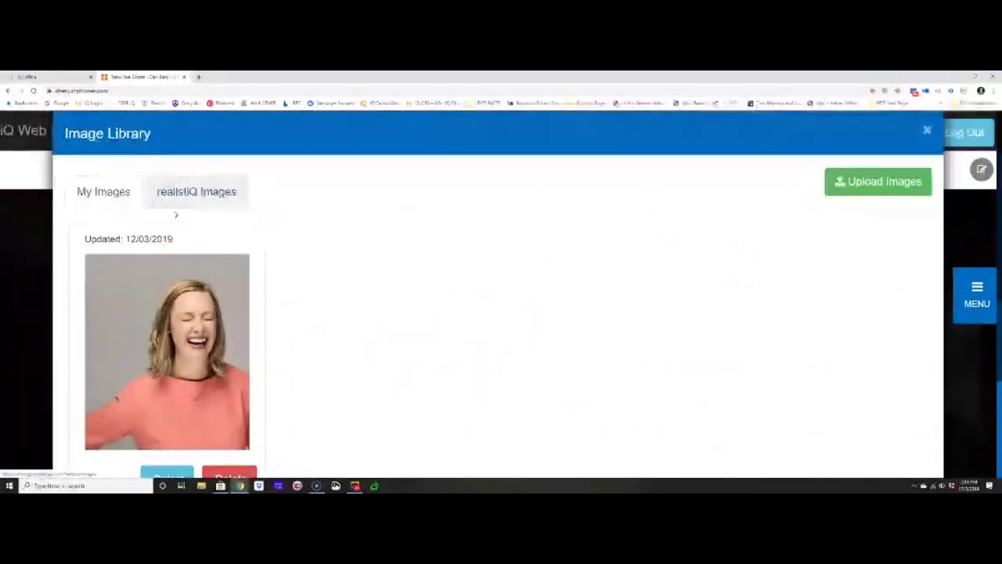
Use the realtiQ Images Holiday › Winter snowflake mug photo for Slide 4.
{"action": "left_click", "coordinate": [218, 195]}
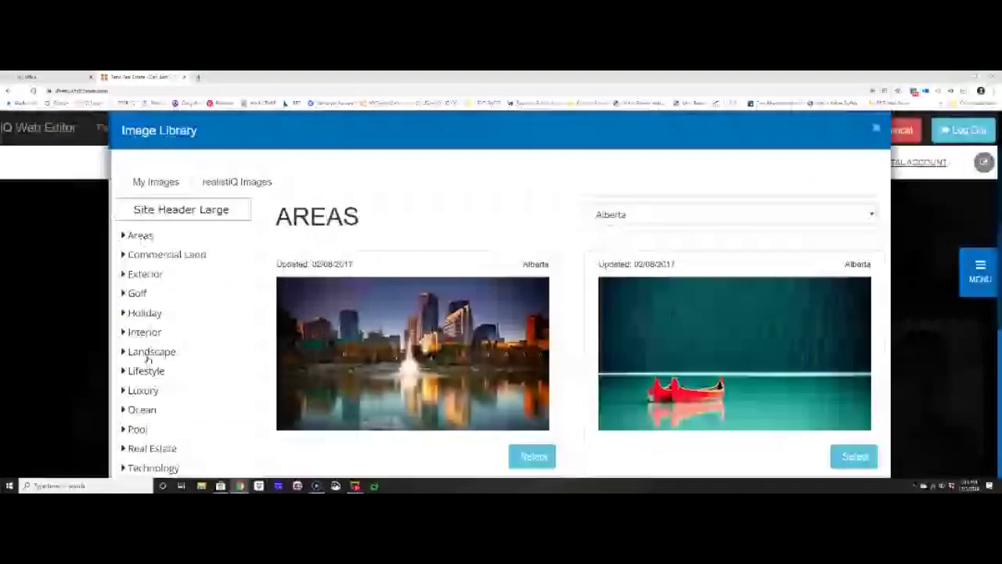
{"action": "scroll", "coordinate": [148, 358], "scroll_direction": "down", "scroll_amount": 2}
{"action": "left_click", "coordinate": [156, 253]}
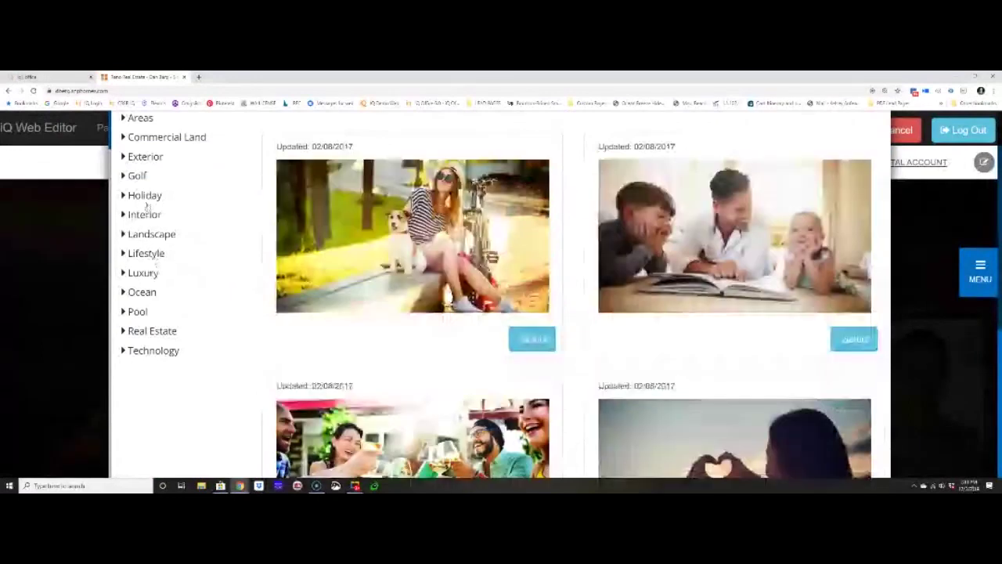
{"action": "left_click", "coordinate": [150, 212]}
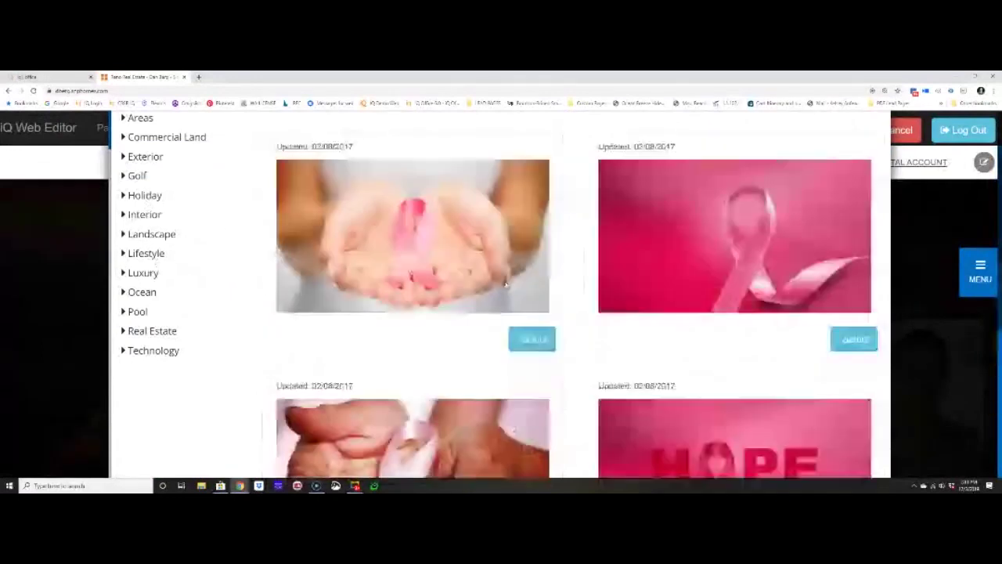
{"action": "scroll", "coordinate": [505, 284], "scroll_direction": "up", "scroll_amount": 2}
{"action": "left_click", "coordinate": [728, 212]}
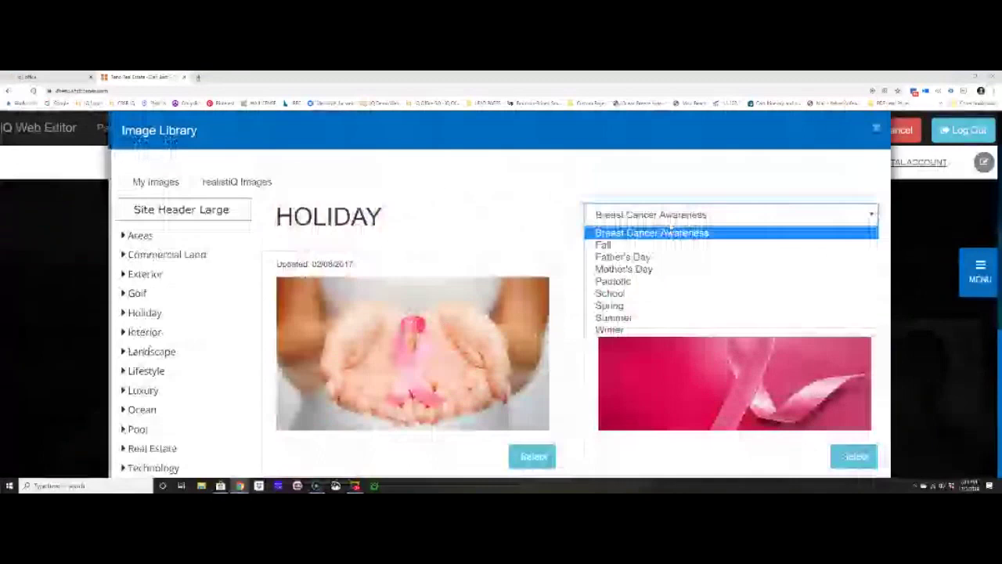
{"action": "left_click", "coordinate": [657, 328]}
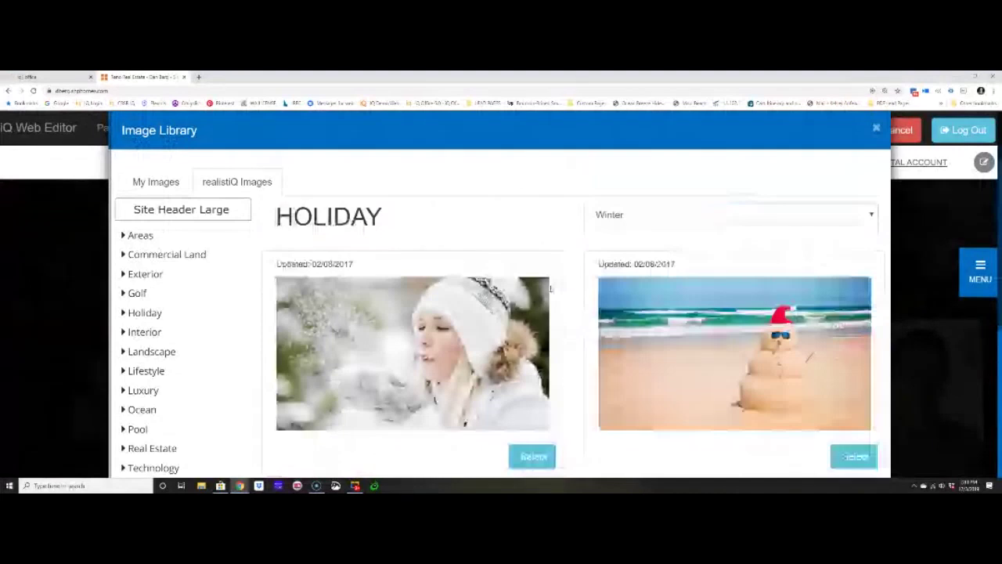
{"action": "scroll", "coordinate": [551, 289], "scroll_direction": "down", "scroll_amount": 4}
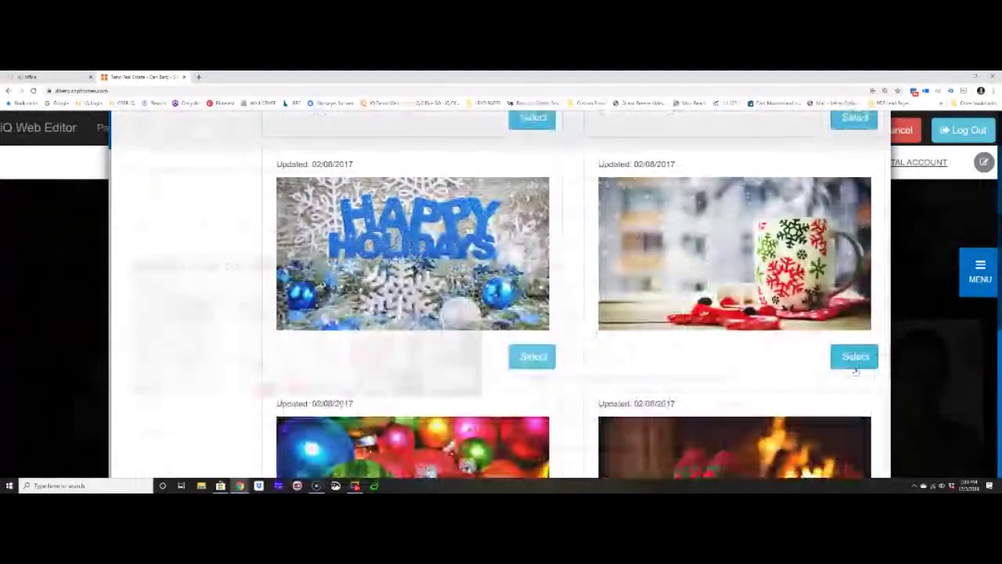
{"action": "left_click", "coordinate": [854, 358]}
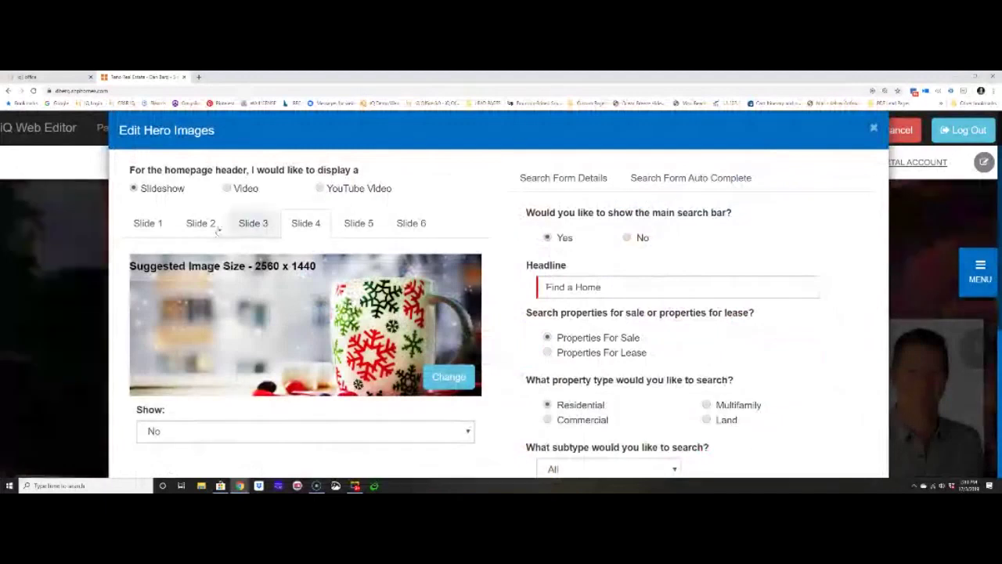
{"action": "left_click", "coordinate": [151, 225]}
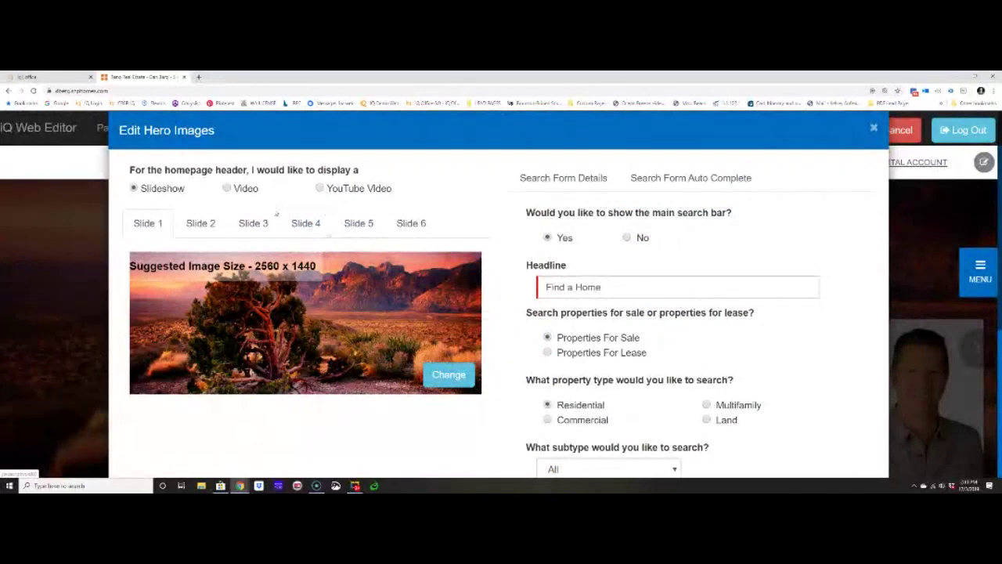
Set Show to Yes for Slides 3 and 4 and confirm the header settings with OK.
{"action": "left_click", "coordinate": [209, 225]}
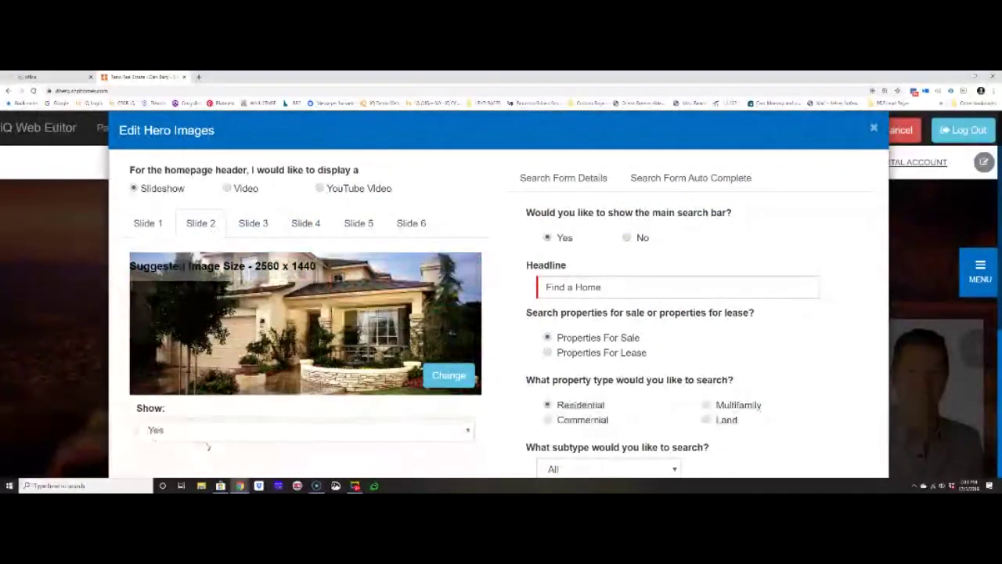
{"action": "left_click", "coordinate": [253, 224]}
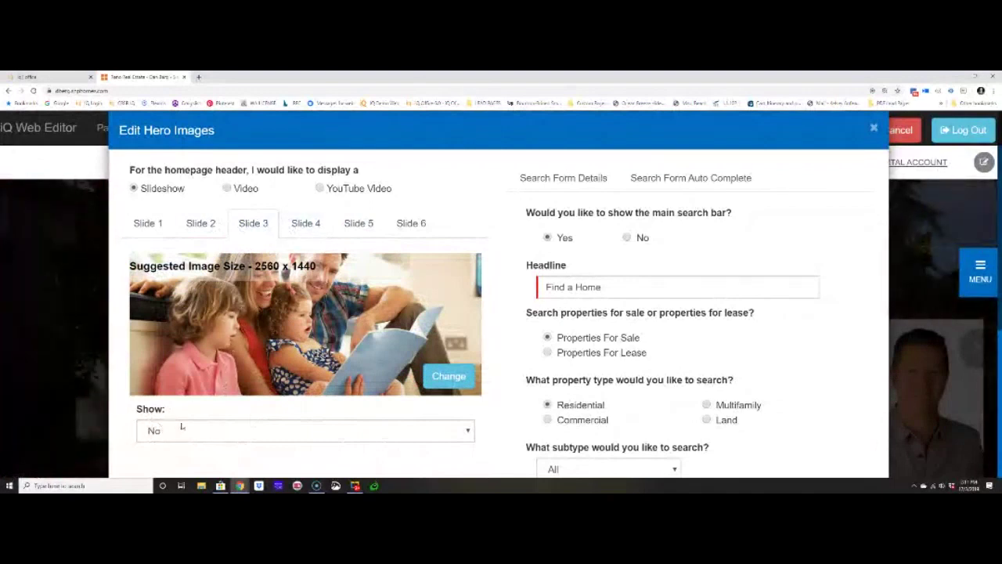
{"action": "left_click", "coordinate": [199, 439]}
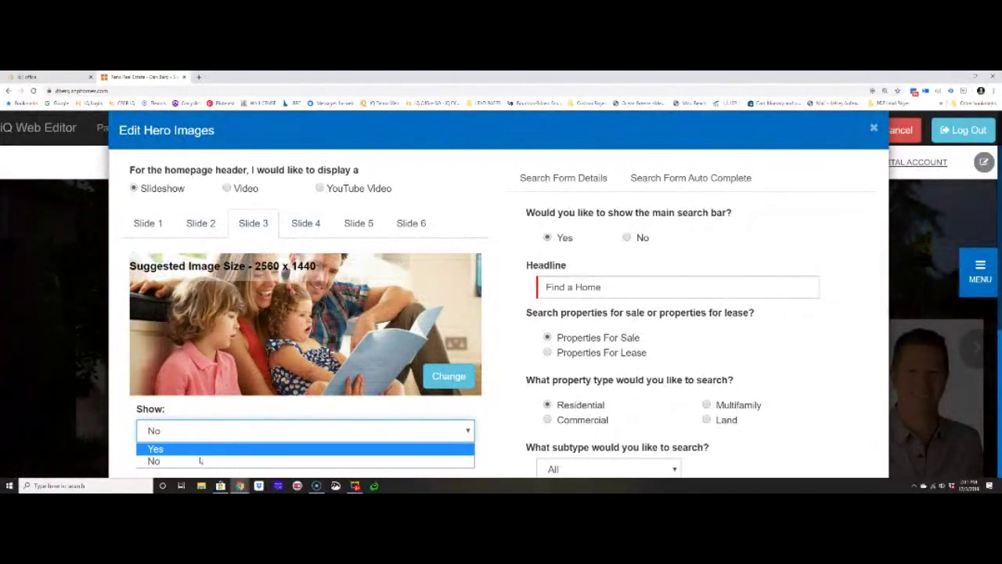
{"action": "left_click", "coordinate": [199, 451]}
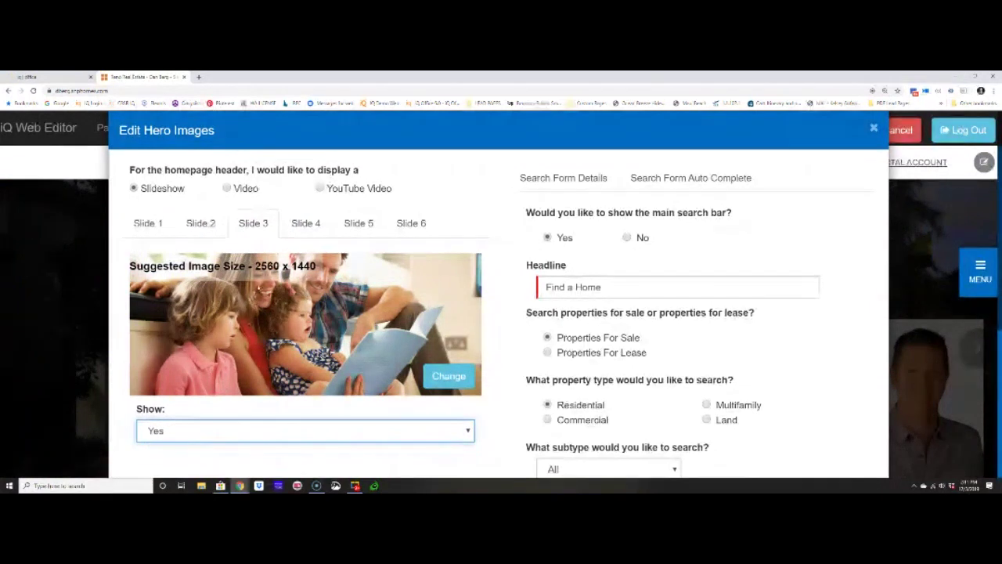
{"action": "left_click", "coordinate": [309, 227]}
{"action": "left_click", "coordinate": [320, 430]}
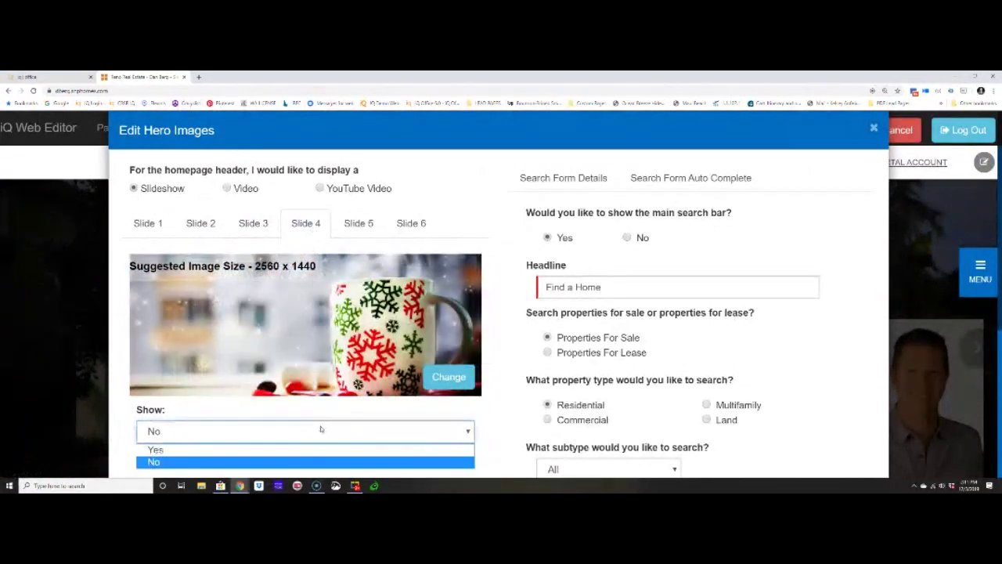
{"action": "left_click", "coordinate": [329, 450]}
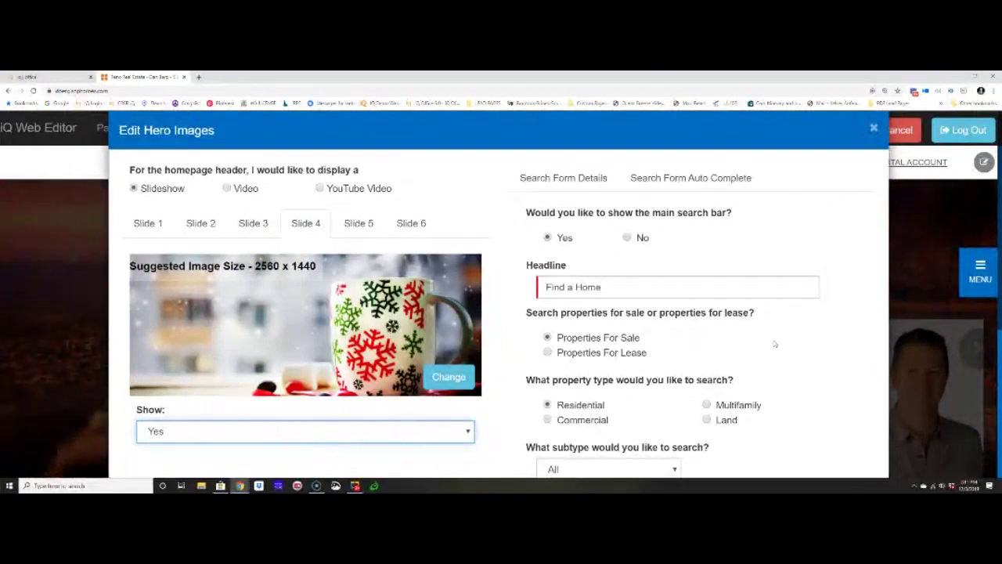
{"action": "scroll", "coordinate": [774, 344], "scroll_direction": "down", "scroll_amount": 3}
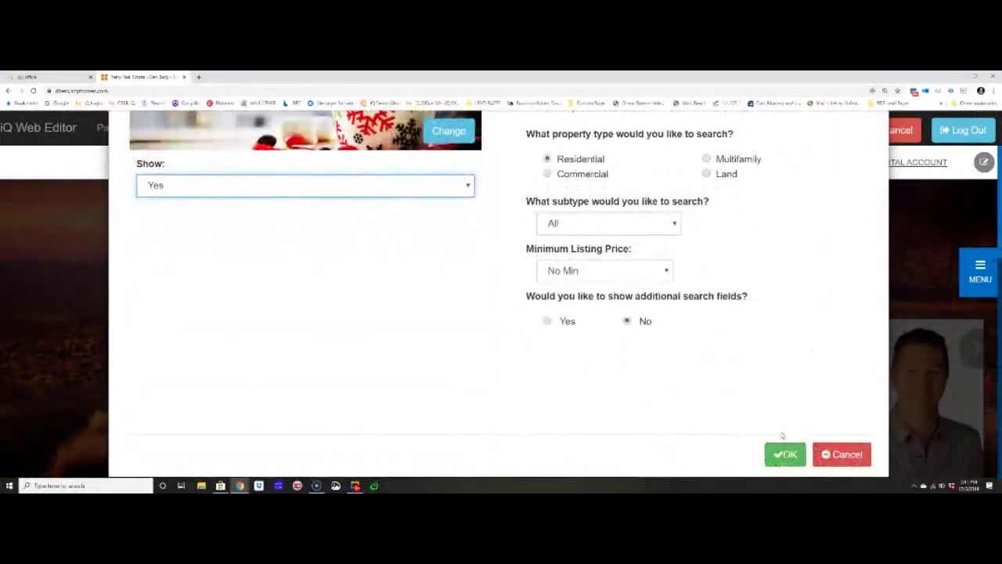
{"action": "left_click", "coordinate": [768, 454]}
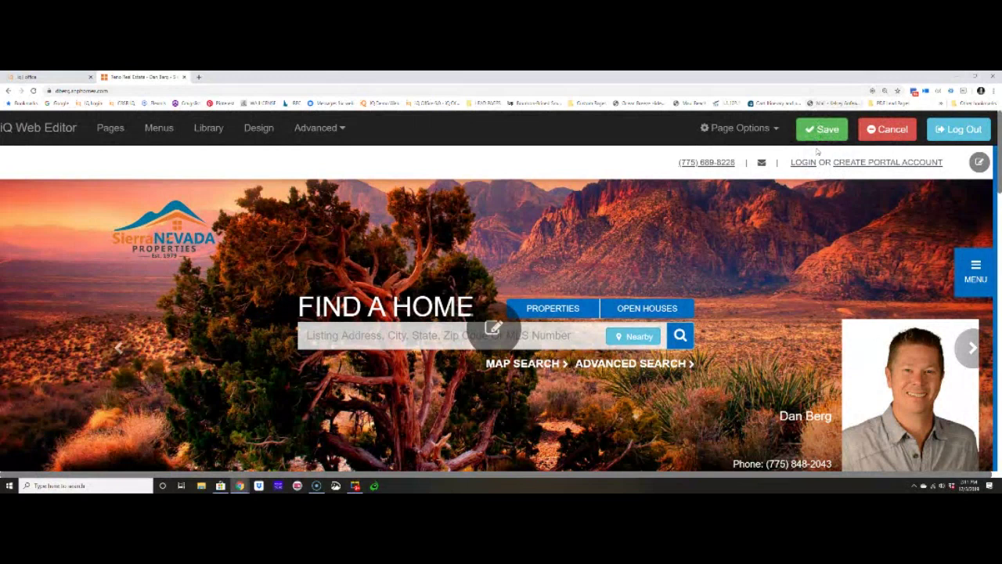
Save the homepage so the desert Find a Home header is kept and edit mode ends.
{"action": "left_click", "coordinate": [881, 133]}
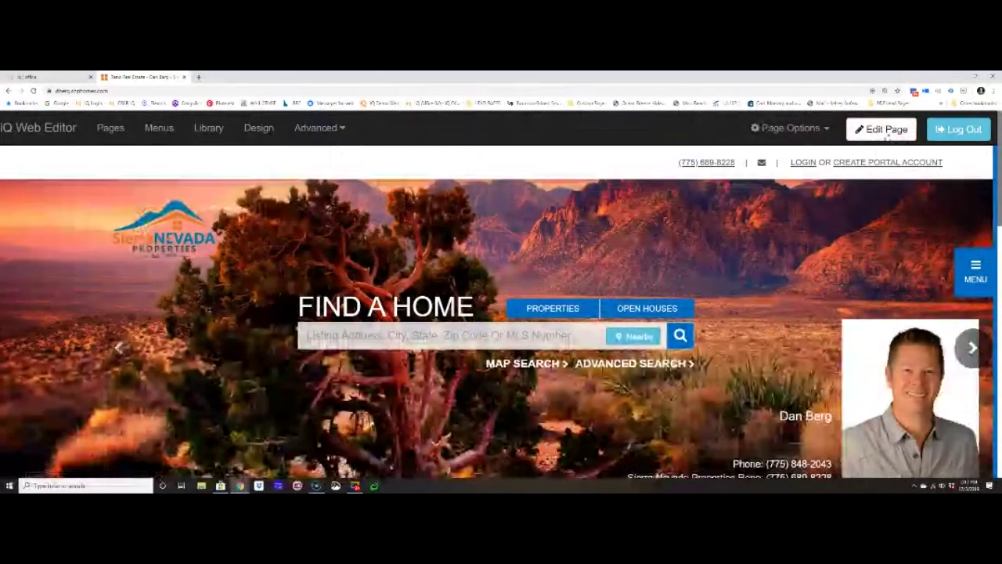
Reopen the hero editor and switch the homepage header from slideshow to Video.
{"action": "left_click", "coordinate": [884, 132]}
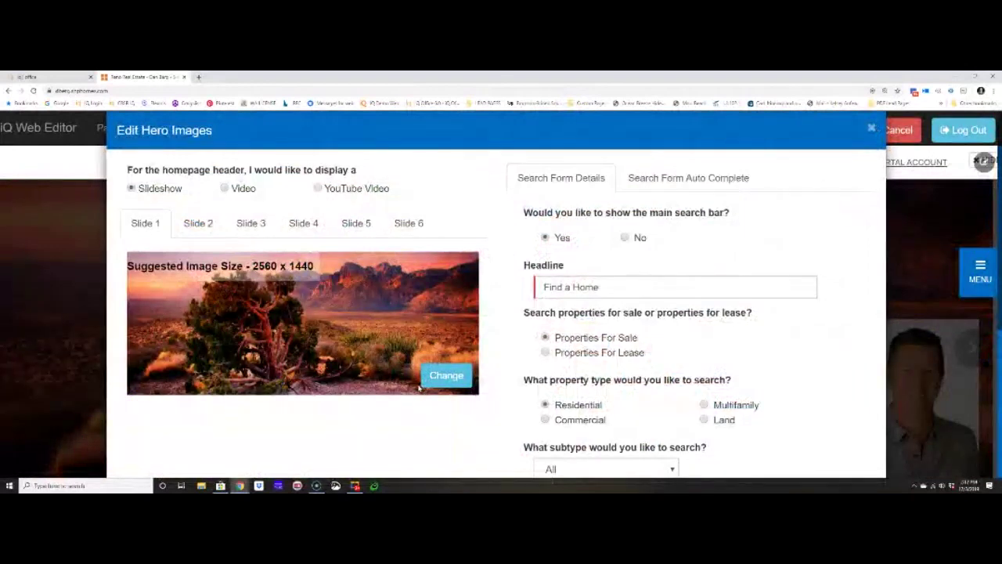
{"action": "left_click", "coordinate": [224, 188]}
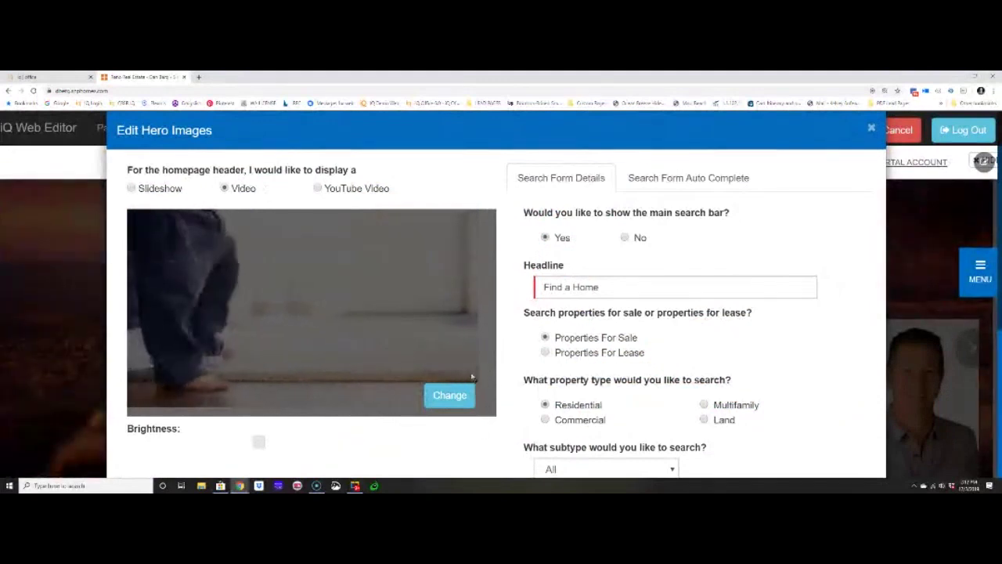
Browse the Video Library's Lifestyle clips to choose a different header video.
{"action": "left_click", "coordinate": [443, 400]}
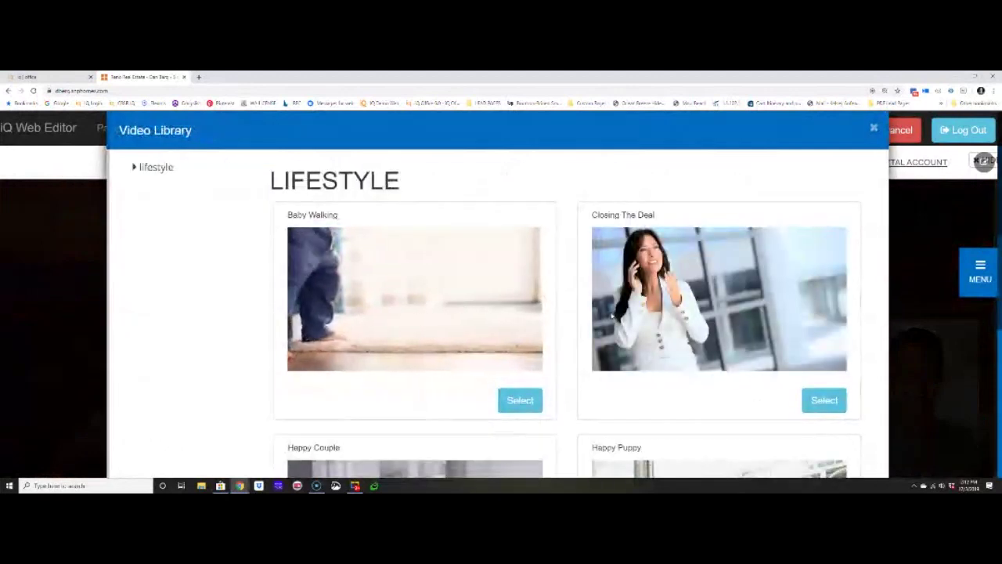
{"action": "scroll", "coordinate": [675, 341], "scroll_direction": "down", "scroll_amount": 2}
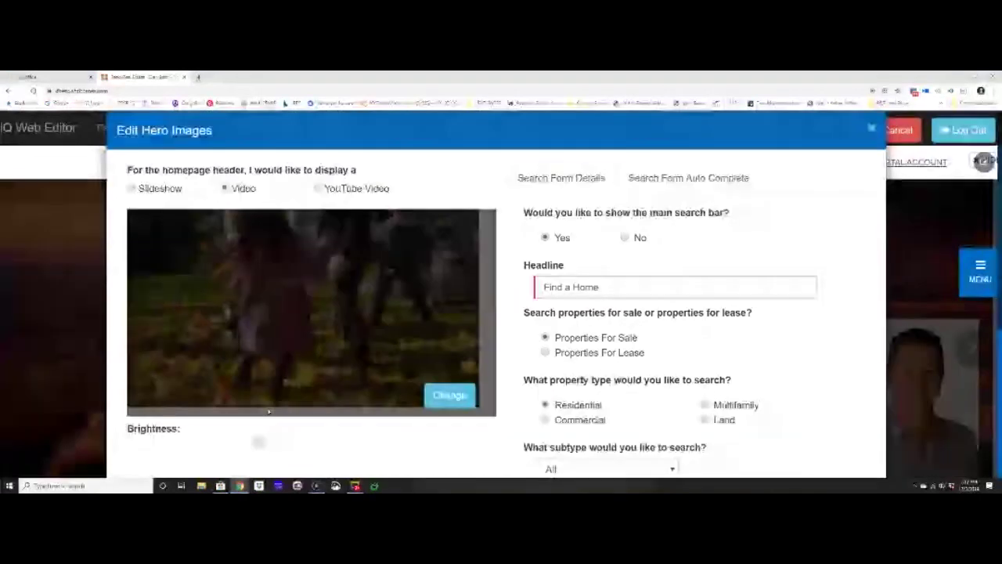
Switch the header to YouTube Video and clear the existing YouTube video URL.
{"action": "left_click", "coordinate": [318, 188]}
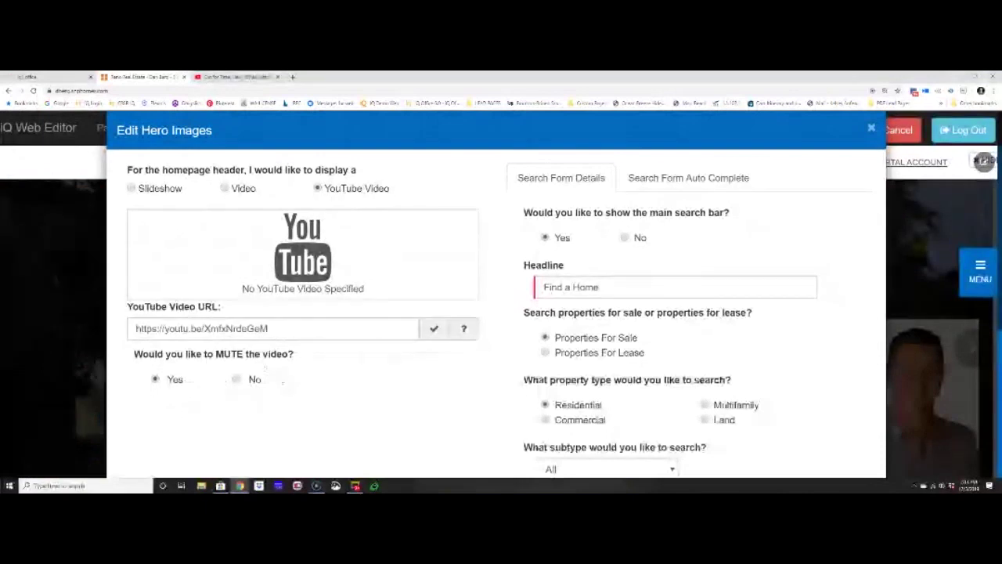
{"action": "triple_click", "coordinate": [315, 331]}
{"action": "key", "text": "BackSpace"}
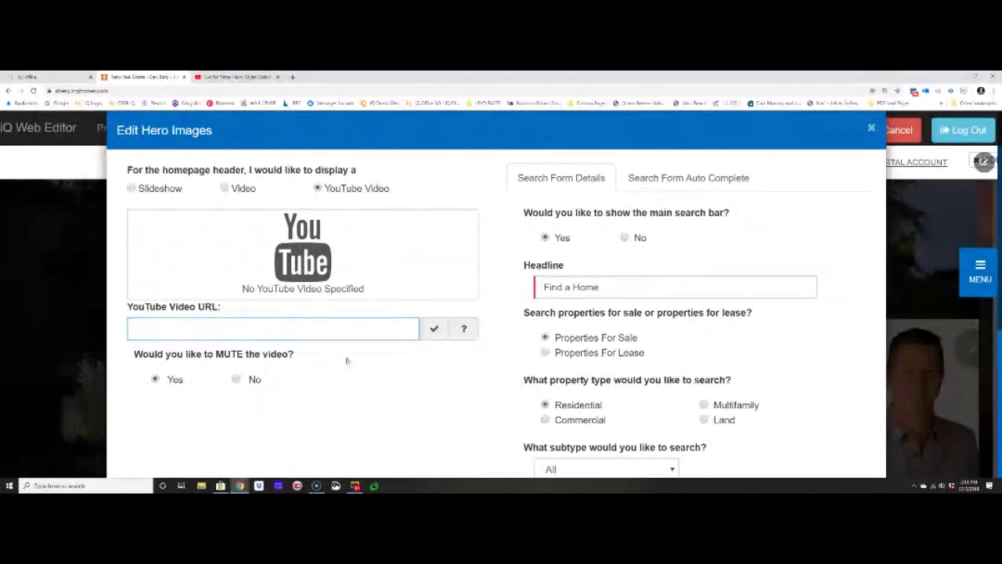
{"action": "left_click", "coordinate": [851, 390]}
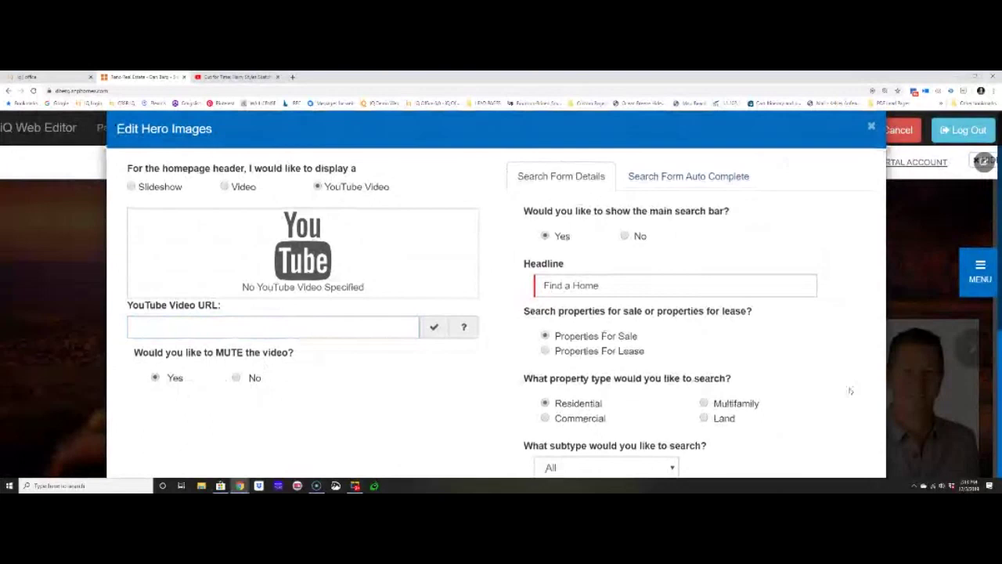
Close Edit Hero Images, returning to the homepage with the house banner and search.
{"action": "scroll", "coordinate": [546, 321], "scroll_direction": "down", "scroll_amount": 3}
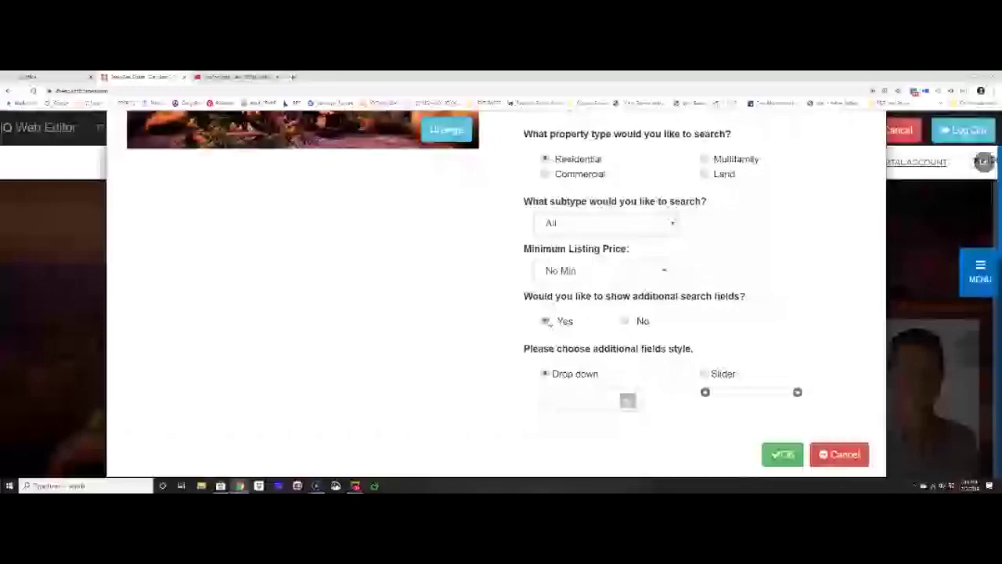
{"action": "key", "text": "Escape"}
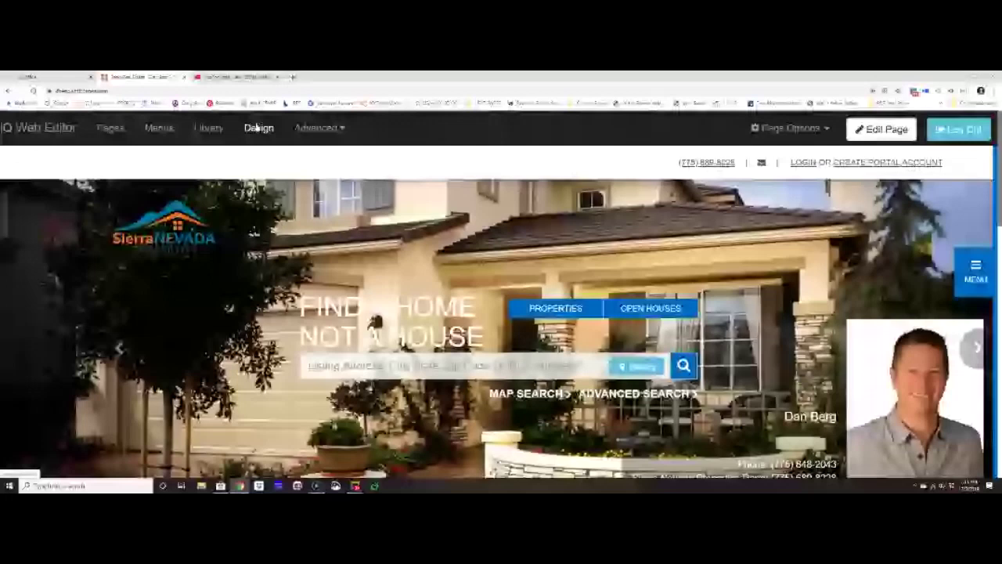
{"action": "left_click", "coordinate": [257, 128]}
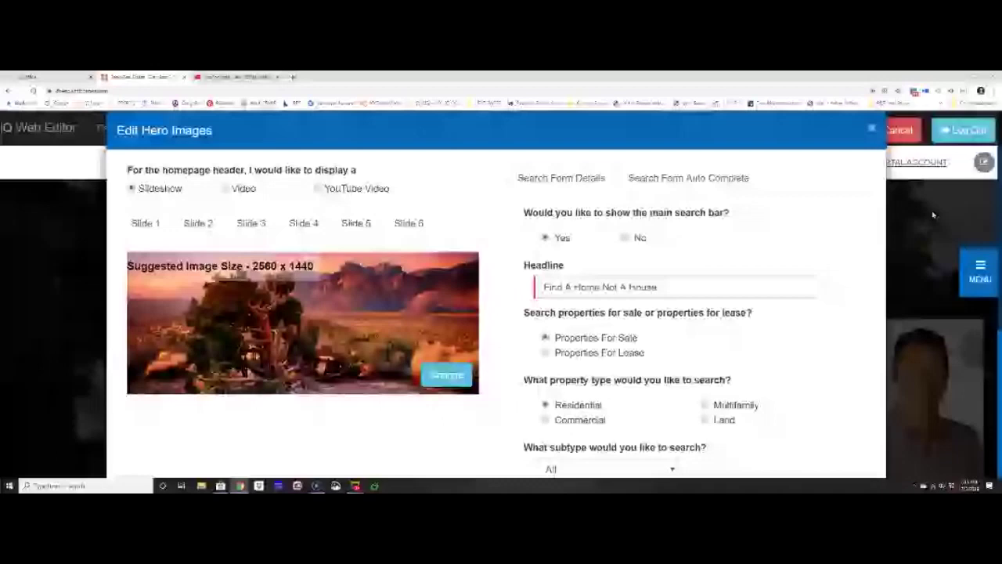
{"action": "left_click", "coordinate": [933, 215]}
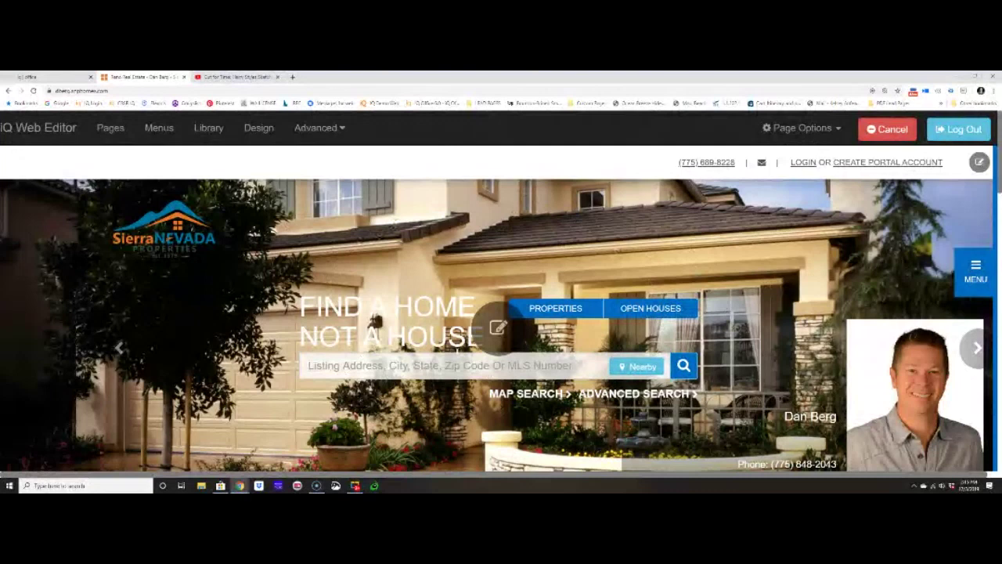
{"action": "scroll", "coordinate": [359, 400], "scroll_direction": "down", "scroll_amount": 20}
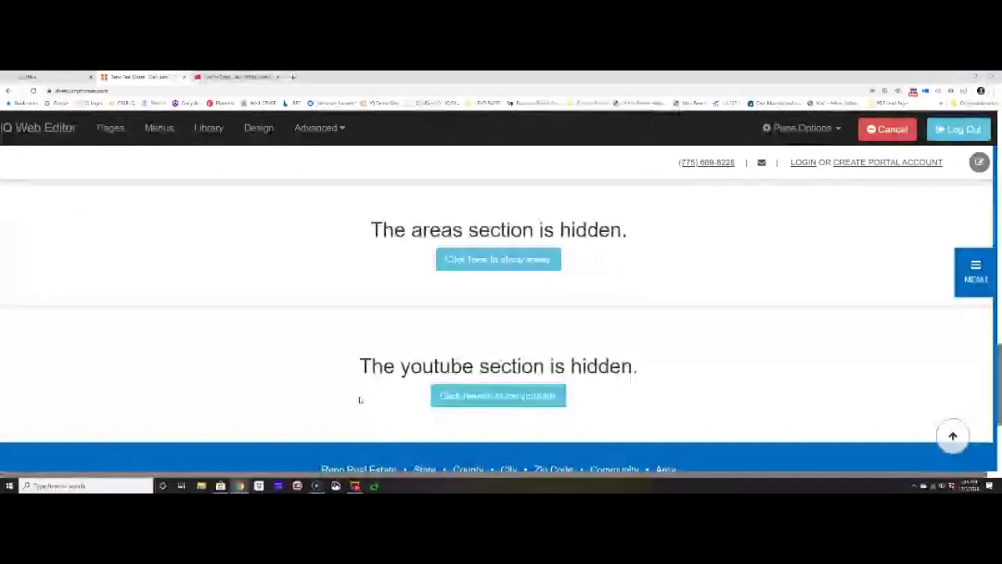
{"action": "scroll", "coordinate": [360, 400], "scroll_direction": "up", "scroll_amount": 20}
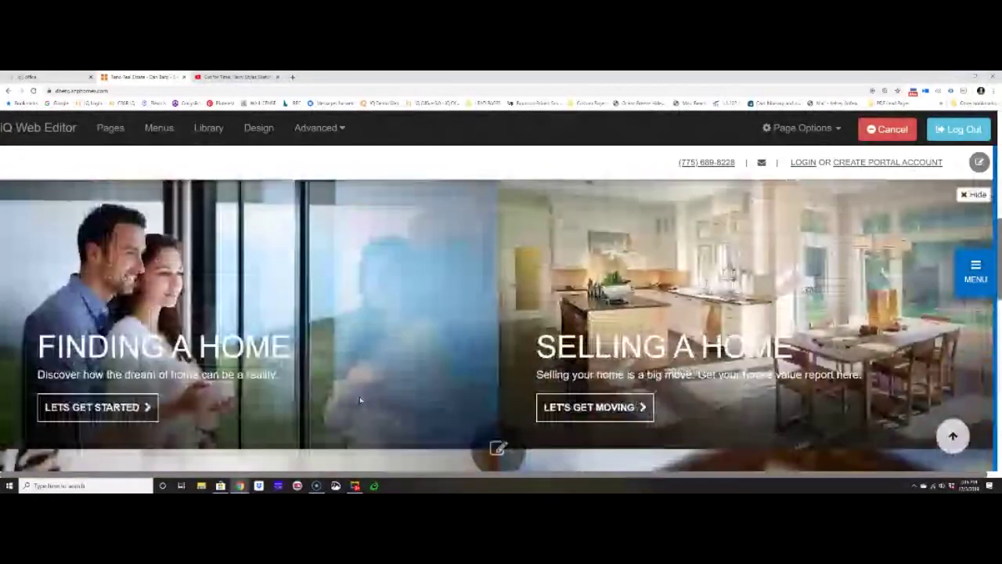
{"action": "scroll", "coordinate": [360, 400], "scroll_direction": "up", "scroll_amount": 1}
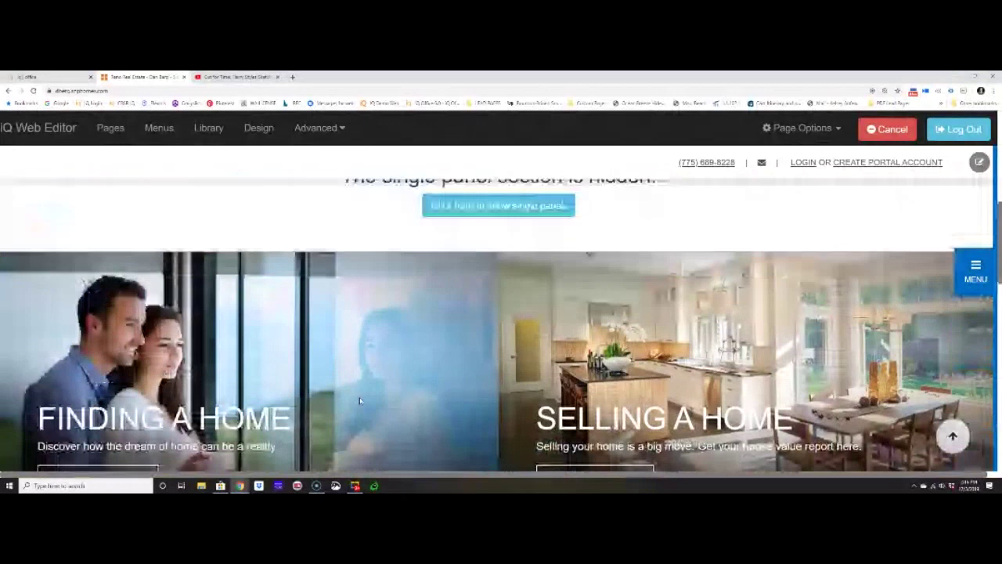
{"action": "scroll", "coordinate": [360, 400], "scroll_direction": "up", "scroll_amount": 3}
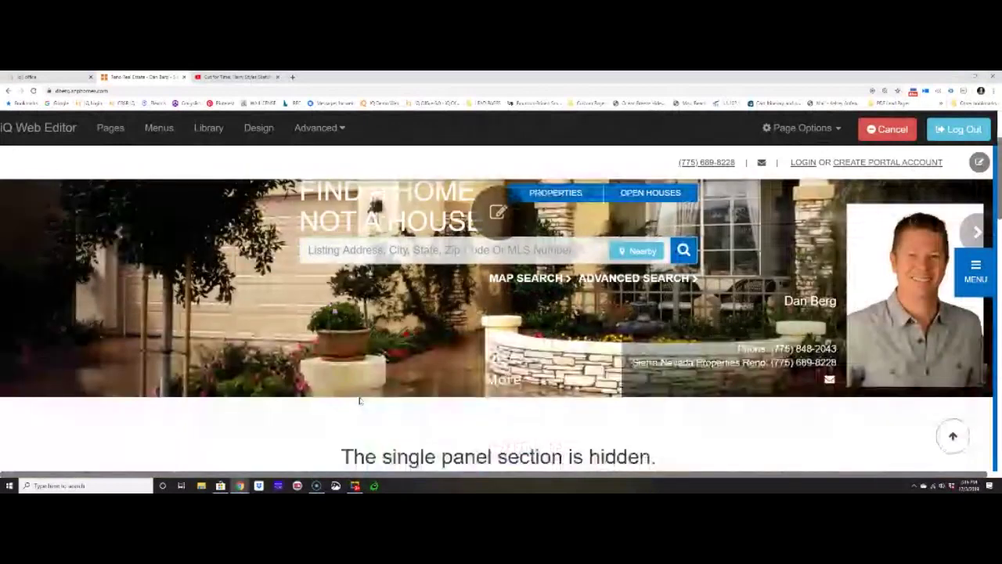
{"action": "scroll", "coordinate": [359, 400], "scroll_direction": "down", "scroll_amount": 3}
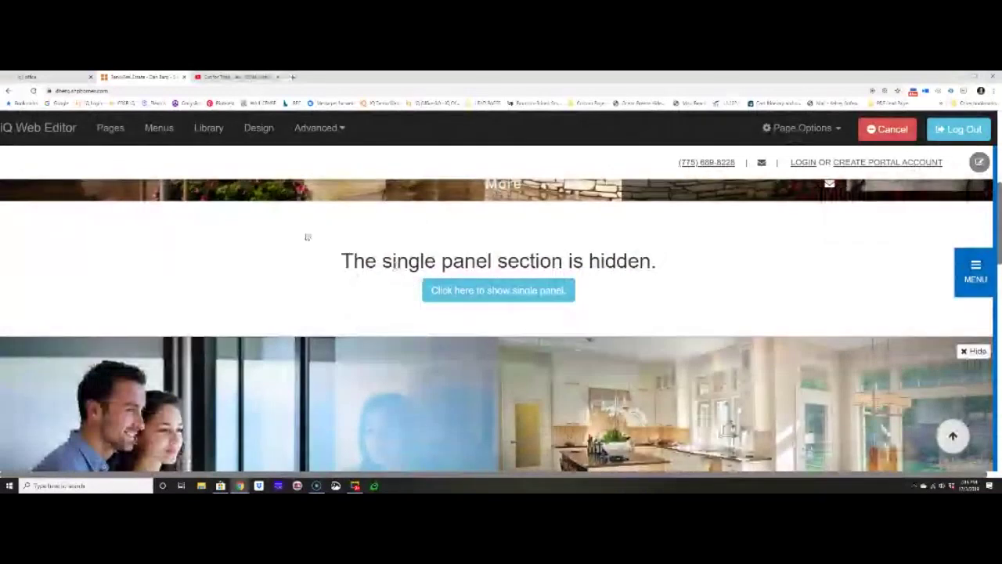
{"action": "left_click_drag", "start_coordinate": [307, 236], "coordinate": [671, 242]}
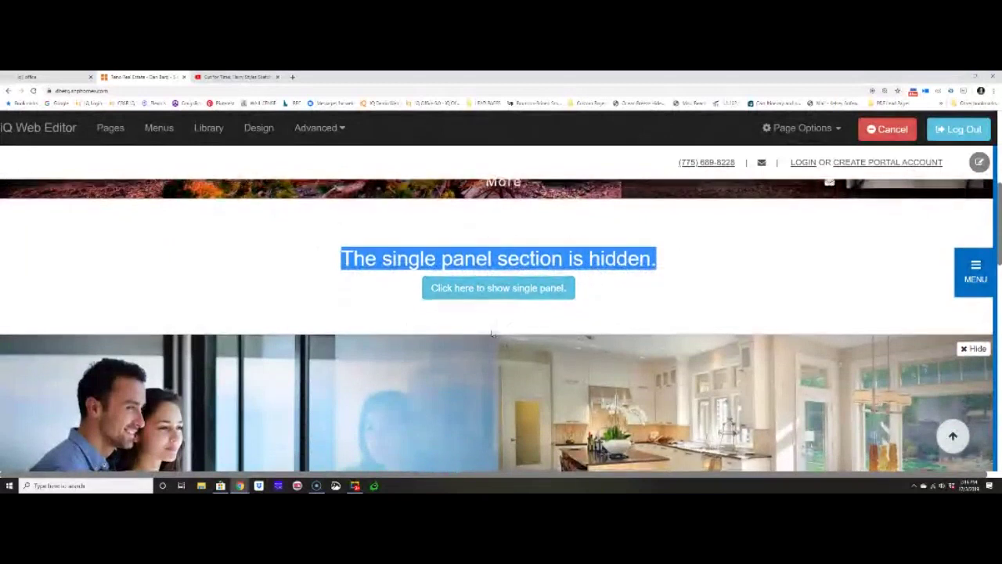
{"action": "scroll", "coordinate": [491, 333], "scroll_direction": "down", "scroll_amount": 5}
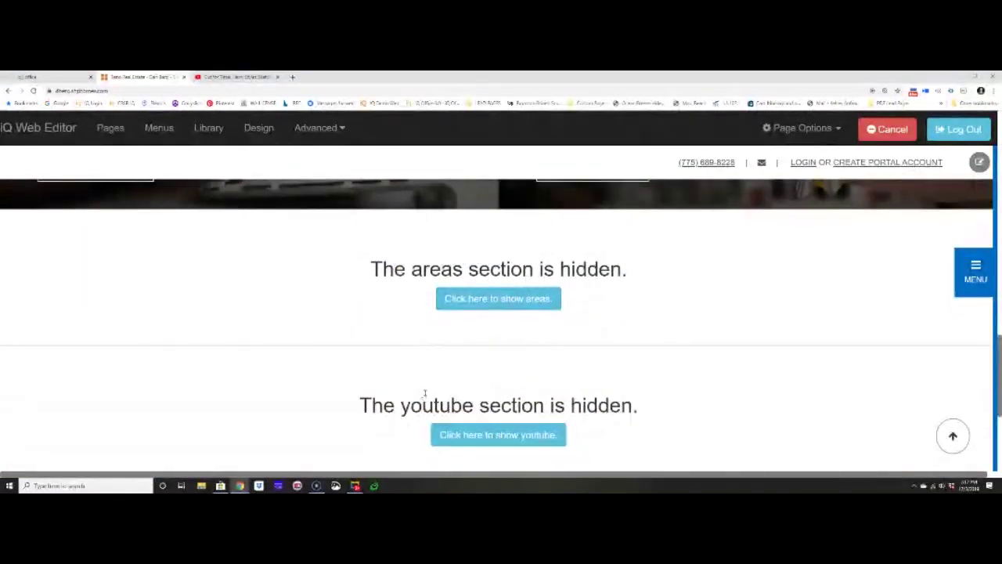
{"action": "scroll", "coordinate": [415, 387], "scroll_direction": "up", "scroll_amount": 5}
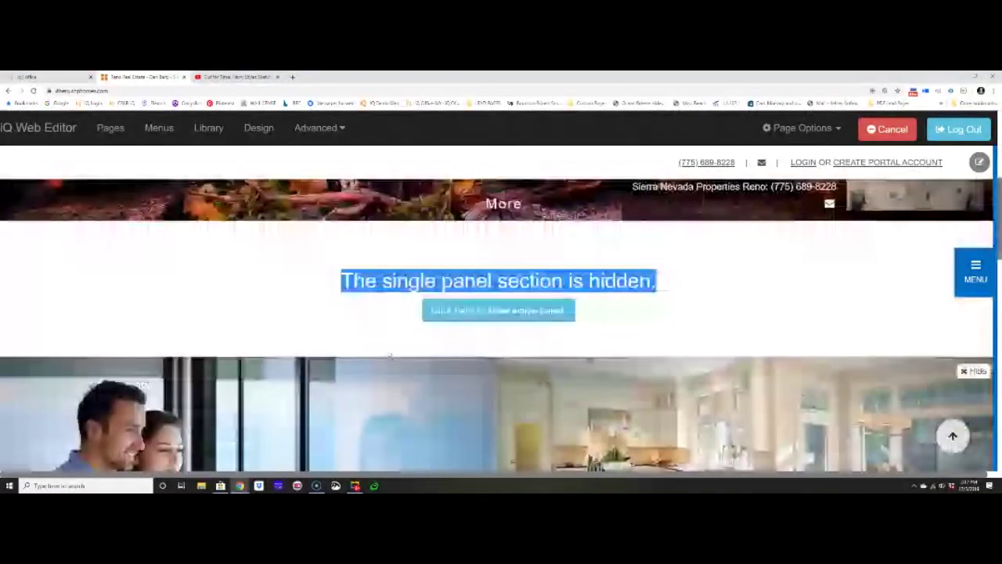
{"action": "scroll", "coordinate": [390, 357], "scroll_direction": "up", "scroll_amount": 1}
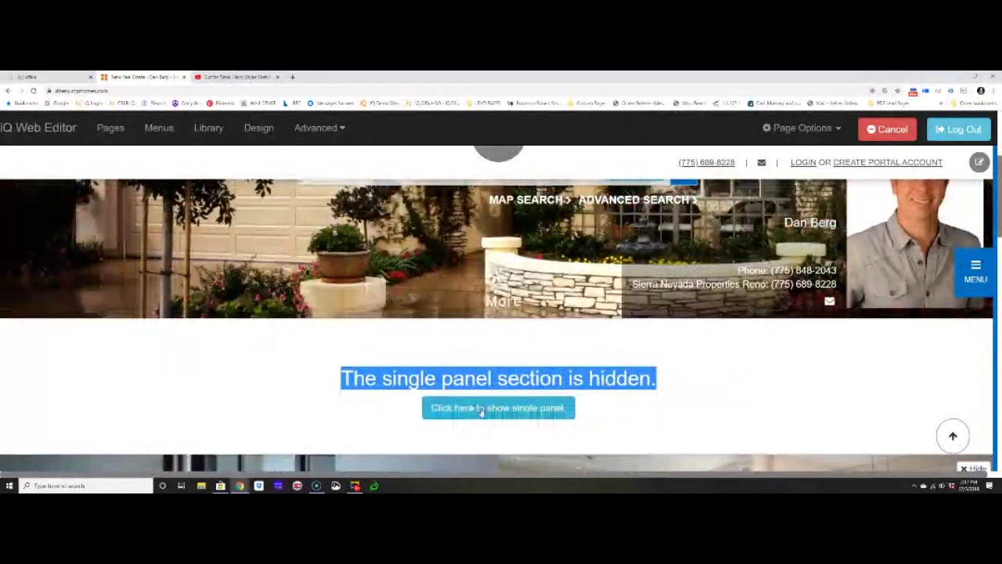
Show the single panel section and scroll through the page to review it.
{"action": "left_click", "coordinate": [481, 411]}
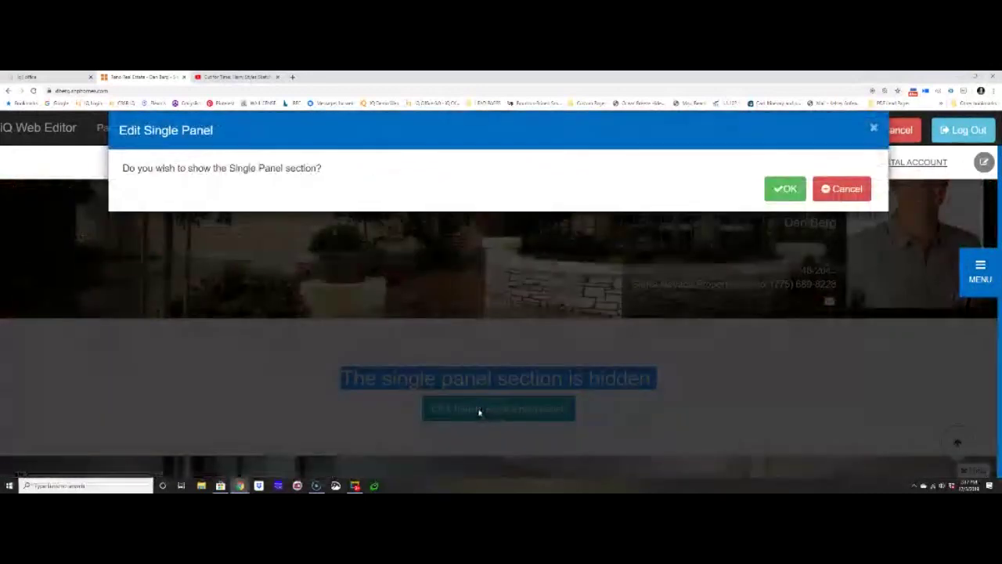
{"action": "left_click", "coordinate": [790, 189]}
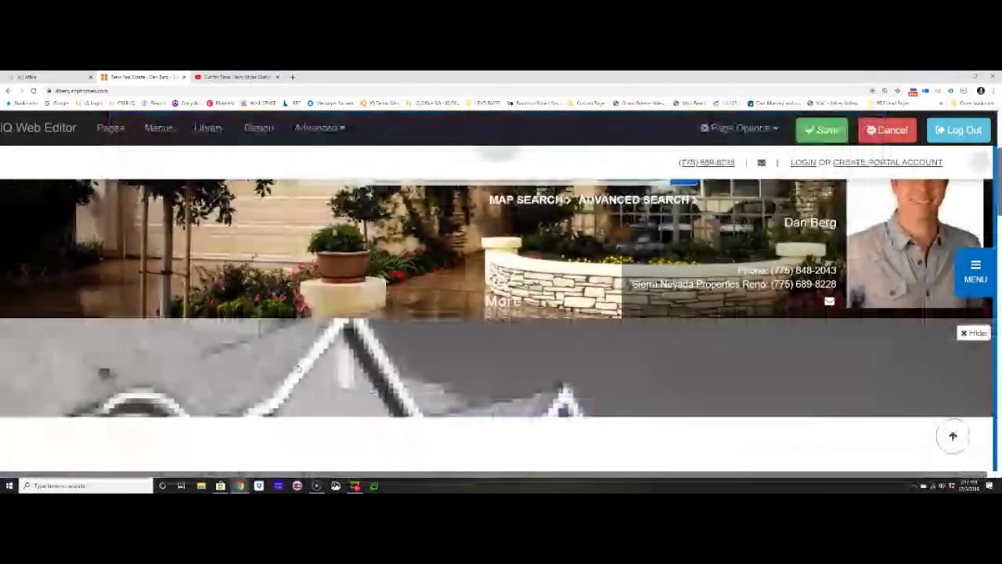
{"action": "scroll", "coordinate": [278, 365], "scroll_direction": "down", "scroll_amount": 3}
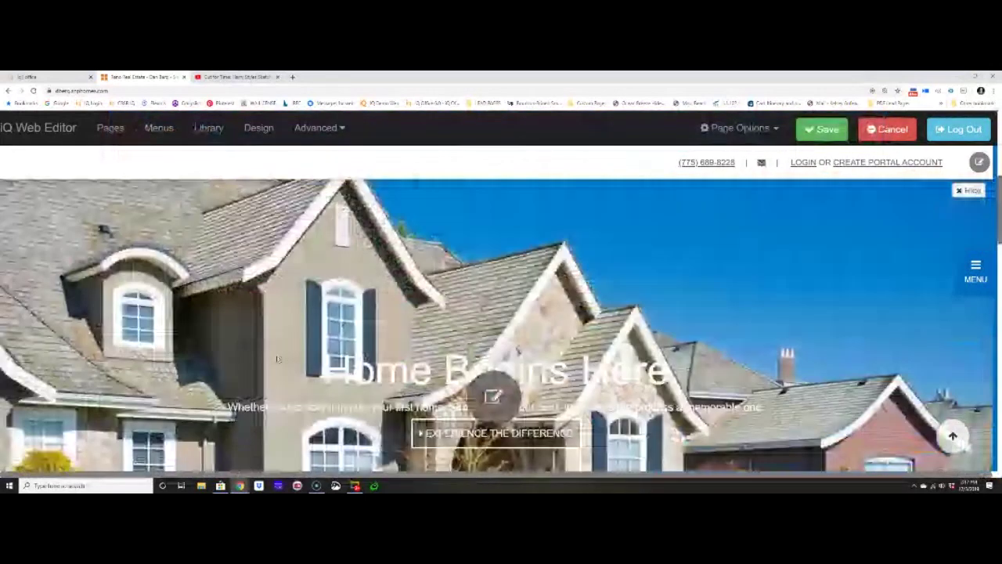
{"action": "scroll", "coordinate": [277, 359], "scroll_direction": "down", "scroll_amount": 2}
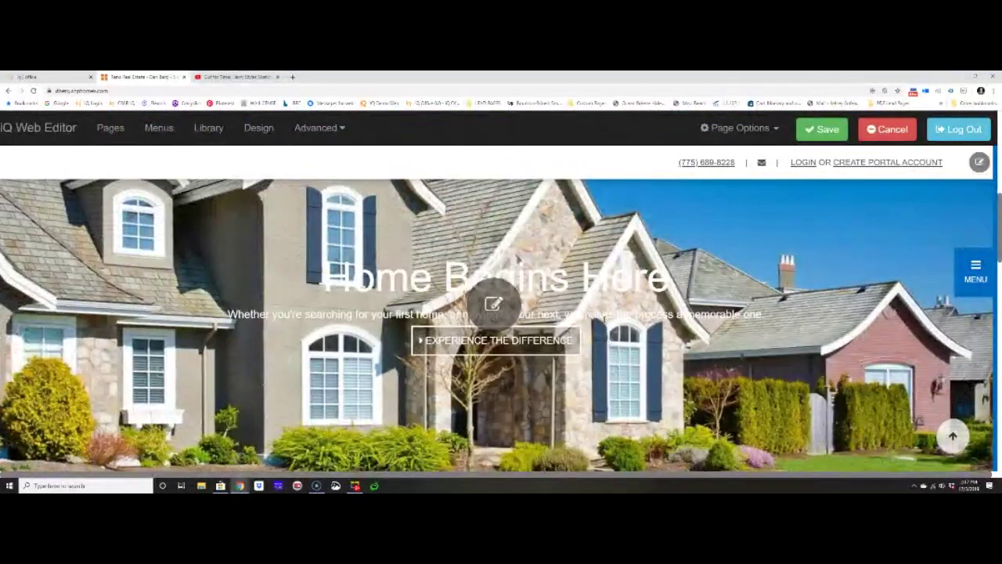
{"action": "scroll", "coordinate": [427, 341], "scroll_direction": "up", "scroll_amount": 5}
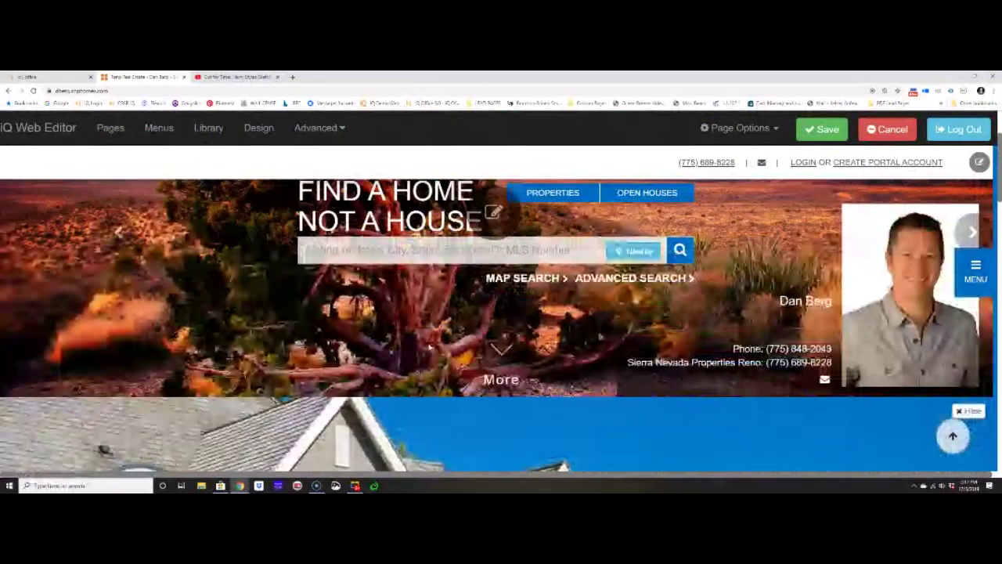
{"action": "scroll", "coordinate": [429, 345], "scroll_direction": "down", "scroll_amount": 1}
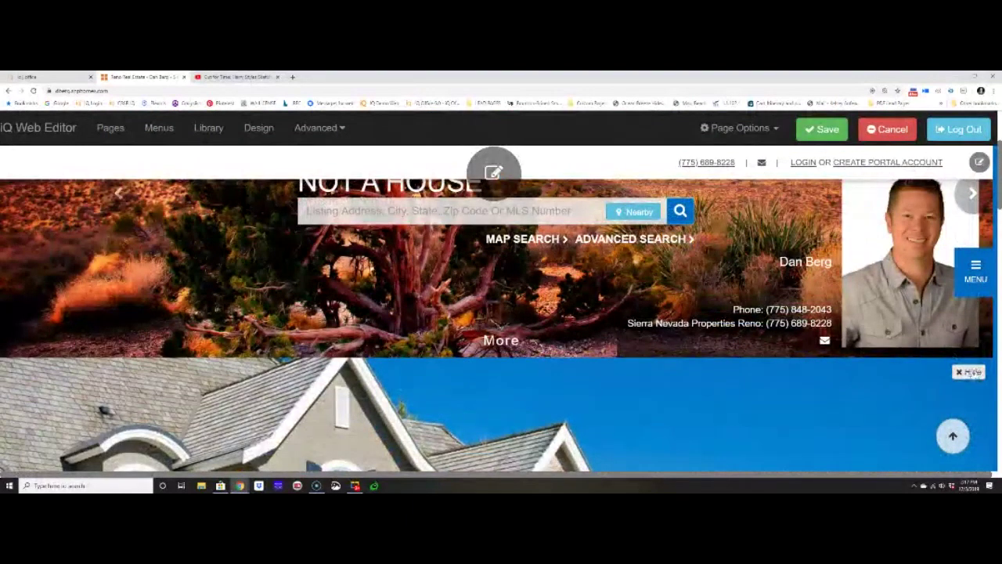
Hide the single panel section again and save the page.
{"action": "left_click", "coordinate": [969, 372]}
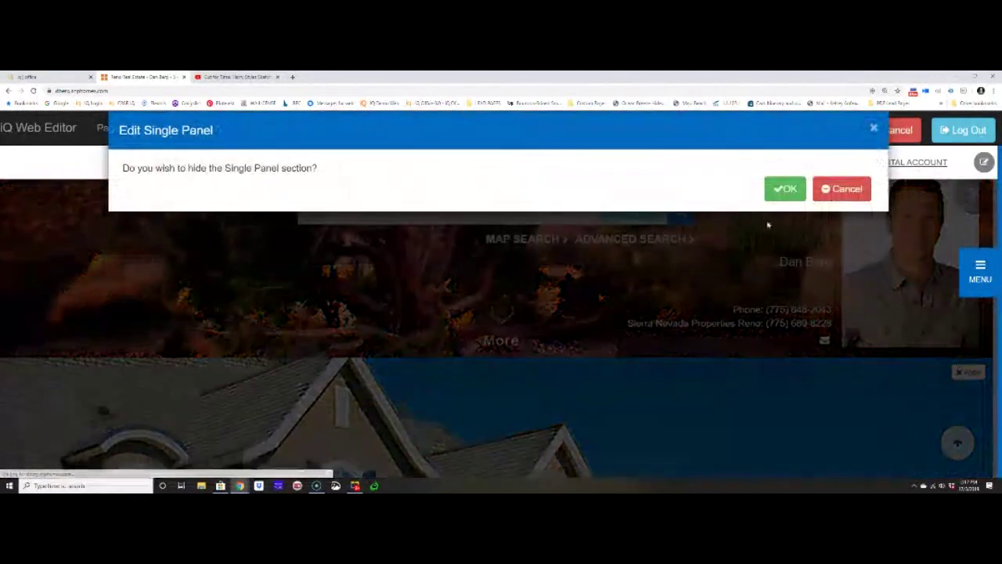
{"action": "left_click", "coordinate": [779, 189]}
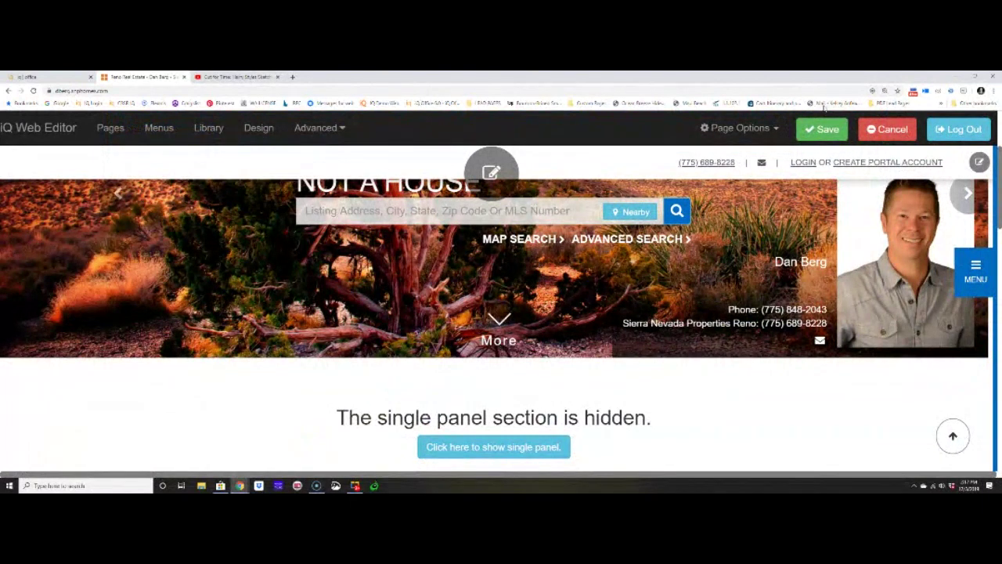
{"action": "left_click", "coordinate": [818, 130]}
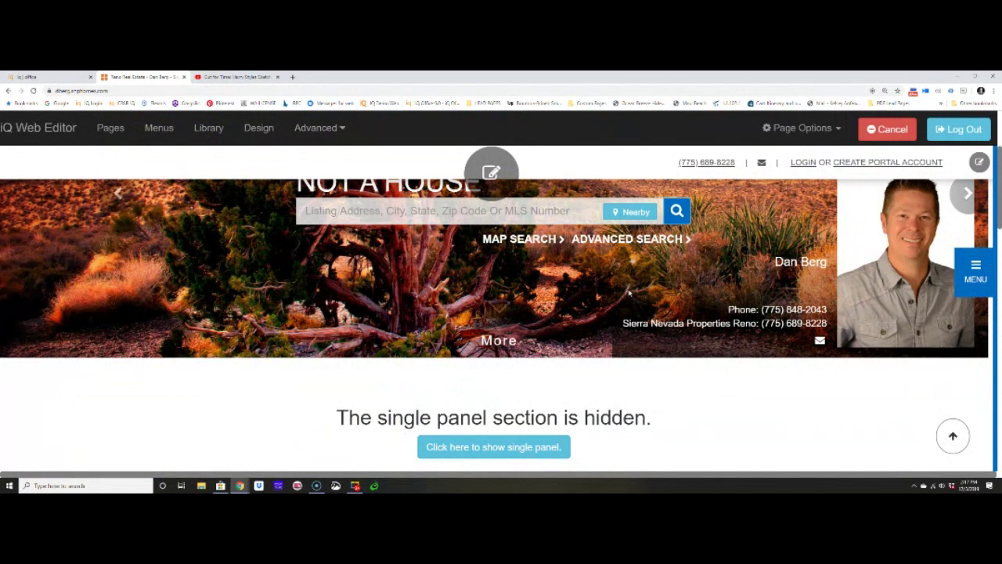
{"action": "scroll", "coordinate": [618, 291], "scroll_direction": "down", "scroll_amount": 4}
Review the home panel settings: the panel count question, then the Panel 4 and Panel 3 tabs.
{"action": "scroll", "coordinate": [416, 237], "scroll_direction": "down", "scroll_amount": 2}
{"action": "scroll", "coordinate": [416, 237], "scroll_direction": "down", "scroll_amount": 1}
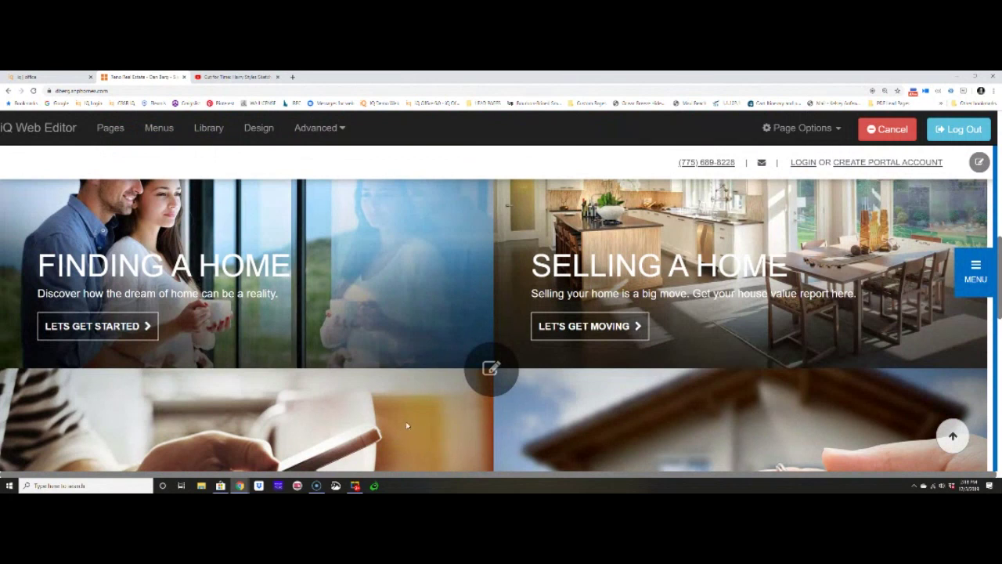
{"action": "left_click", "coordinate": [519, 372]}
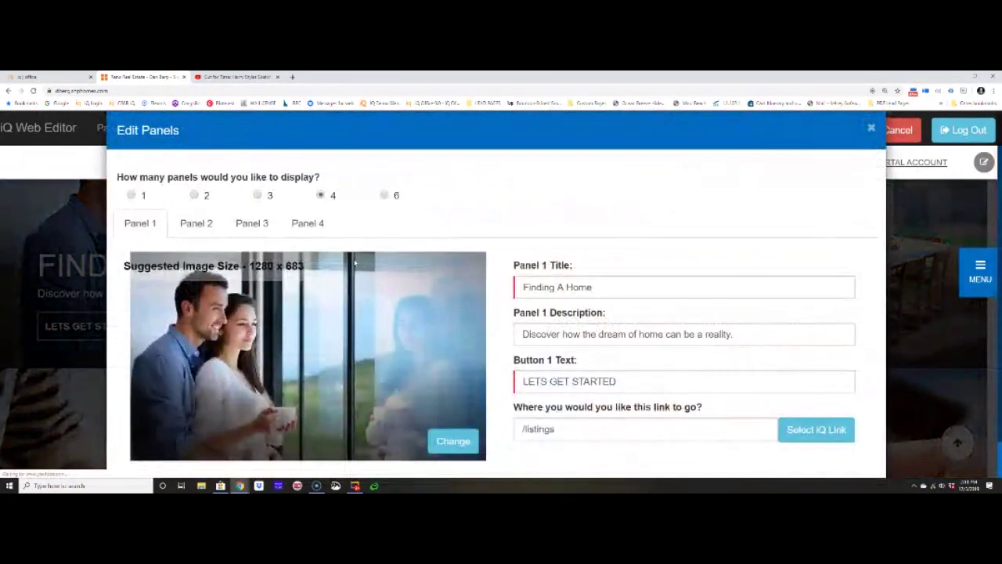
{"action": "scroll", "coordinate": [344, 287], "scroll_direction": "down", "scroll_amount": 1}
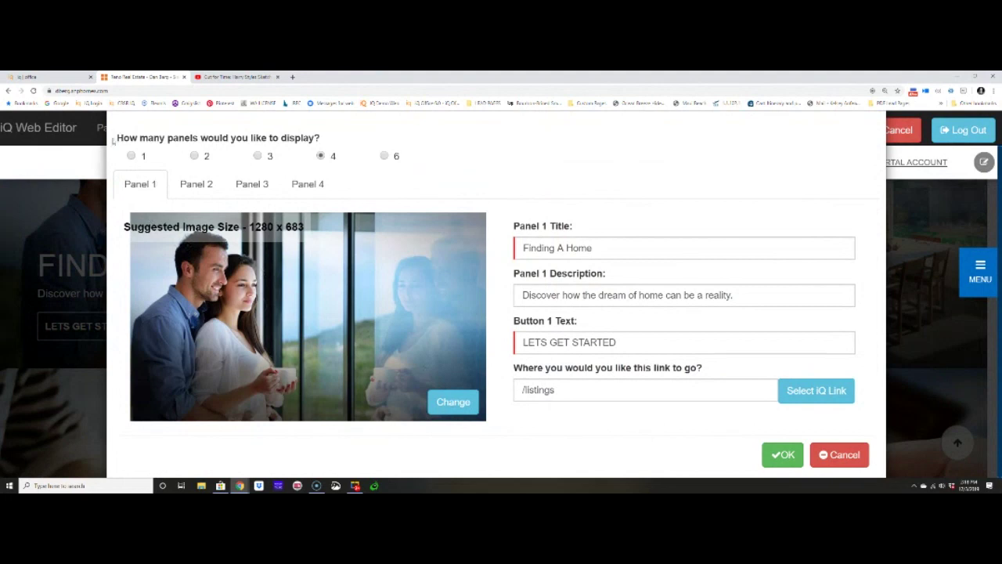
{"action": "left_click_drag", "start_coordinate": [118, 139], "coordinate": [336, 142]}
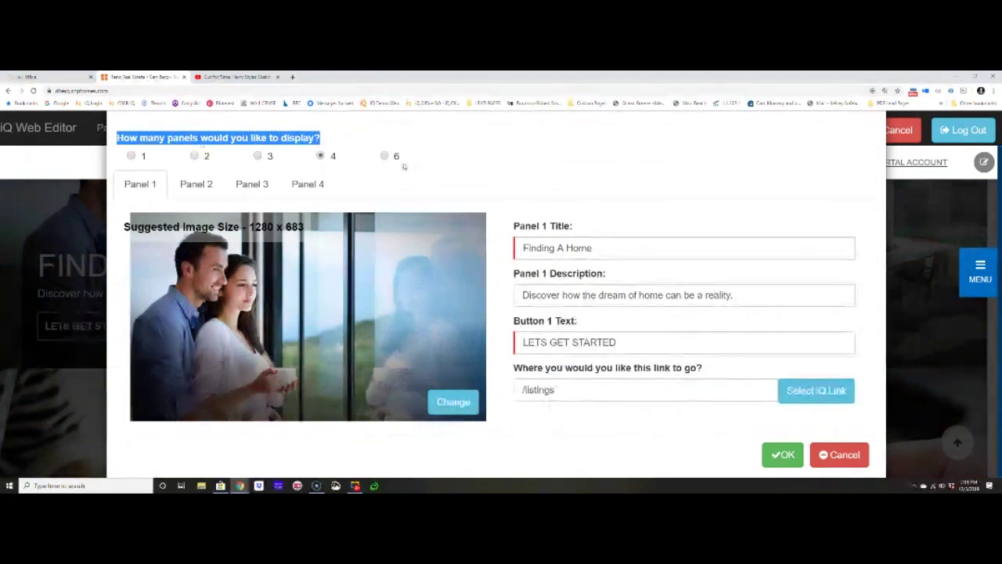
{"action": "left_click", "coordinate": [199, 192]}
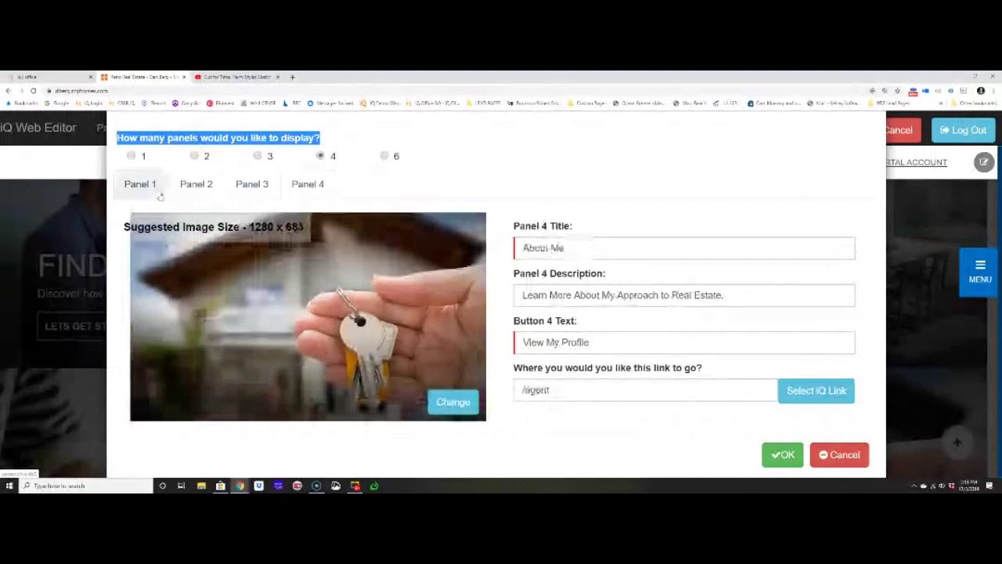
{"action": "left_click_drag", "start_coordinate": [513, 227], "coordinate": [573, 227]}
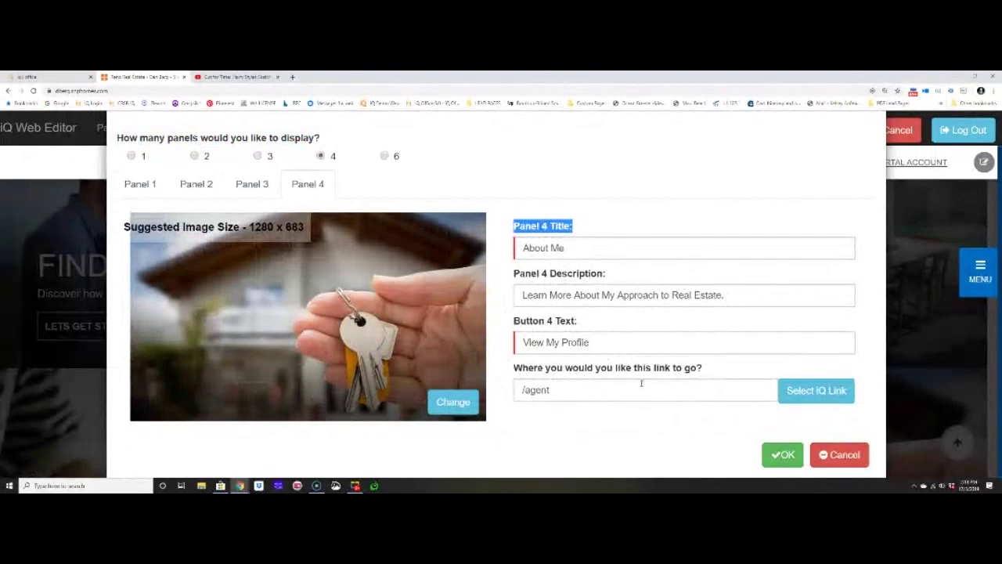
{"action": "left_click", "coordinate": [248, 185]}
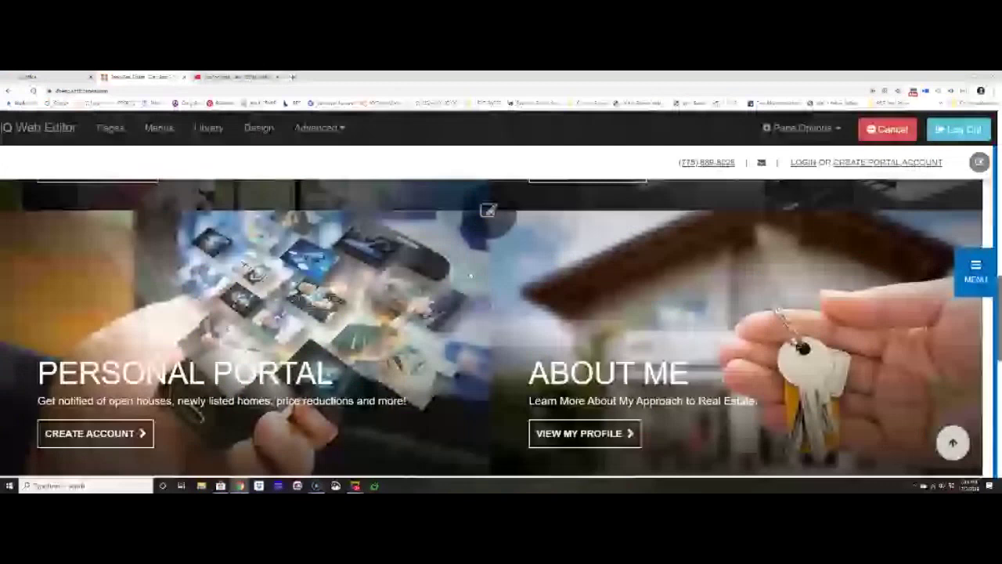
{"action": "scroll", "coordinate": [470, 276], "scroll_direction": "down", "scroll_amount": 10}
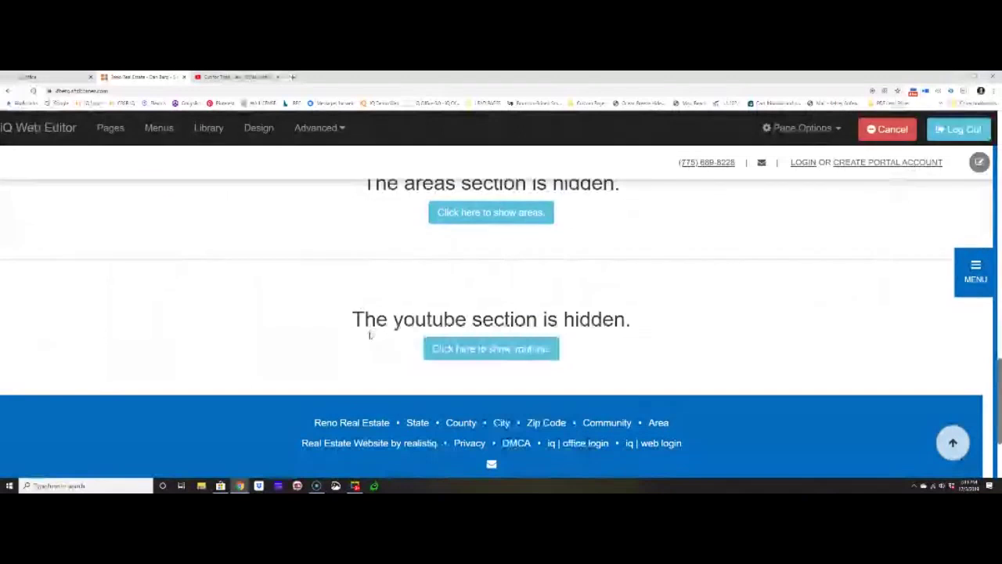
{"action": "left_click_drag", "start_coordinate": [353, 318], "coordinate": [635, 308]}
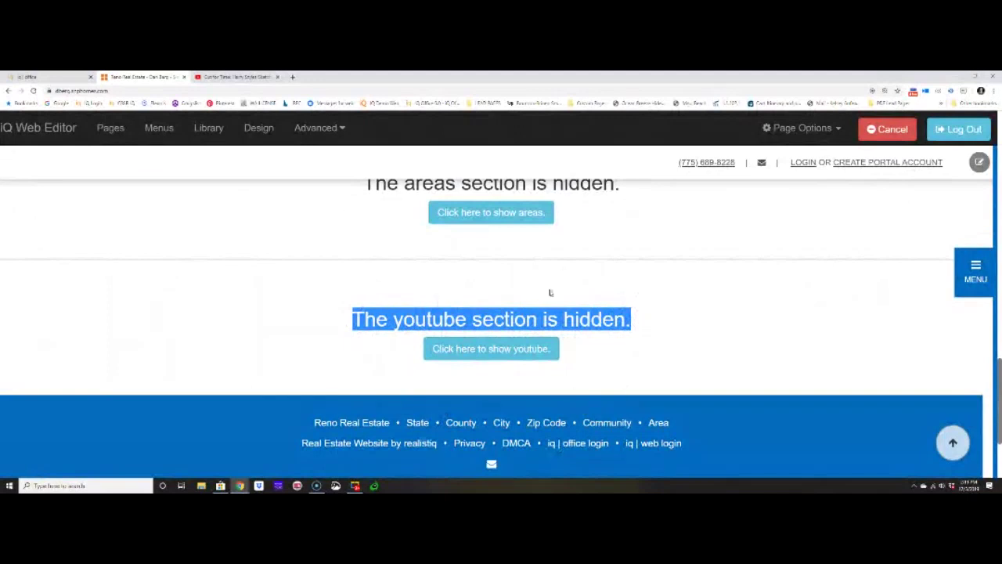
{"action": "left_click", "coordinate": [492, 349]}
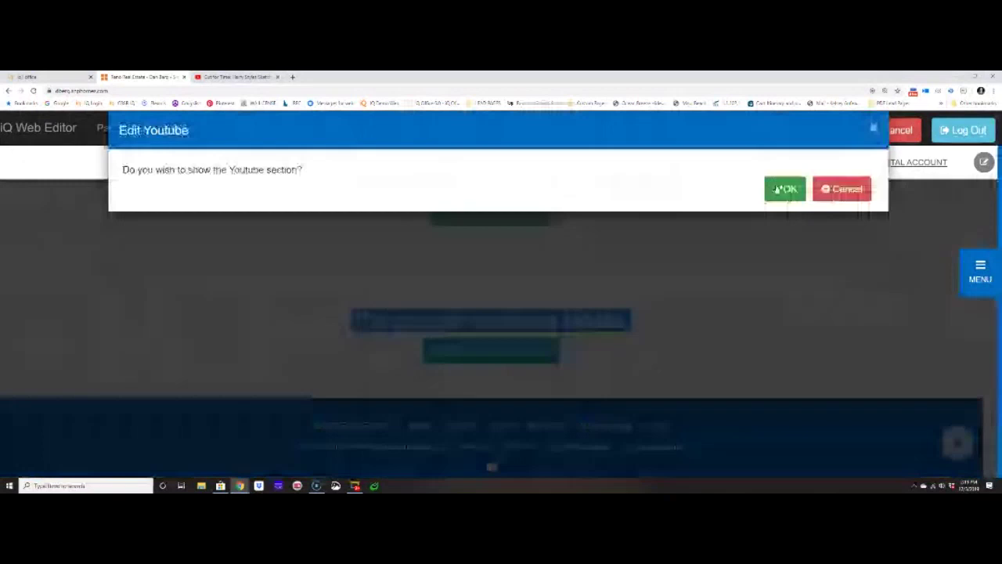
{"action": "left_click", "coordinate": [785, 189]}
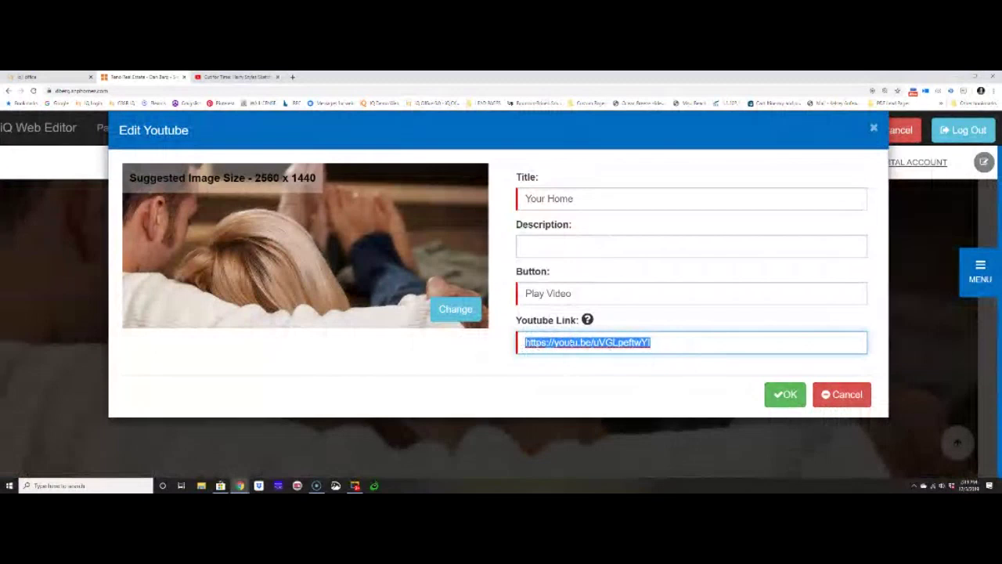
{"action": "left_click", "coordinate": [849, 394]}
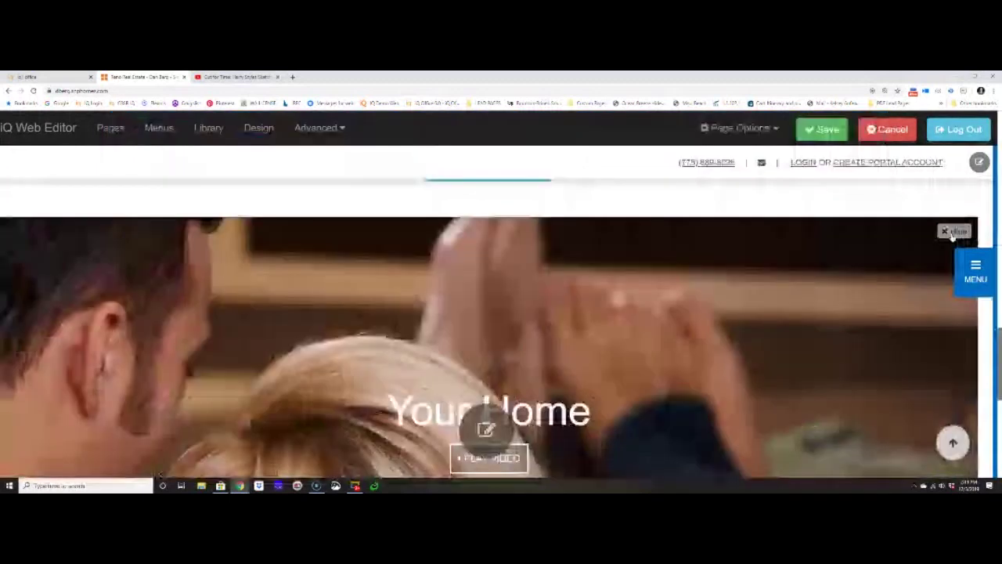
{"action": "left_click", "coordinate": [951, 233]}
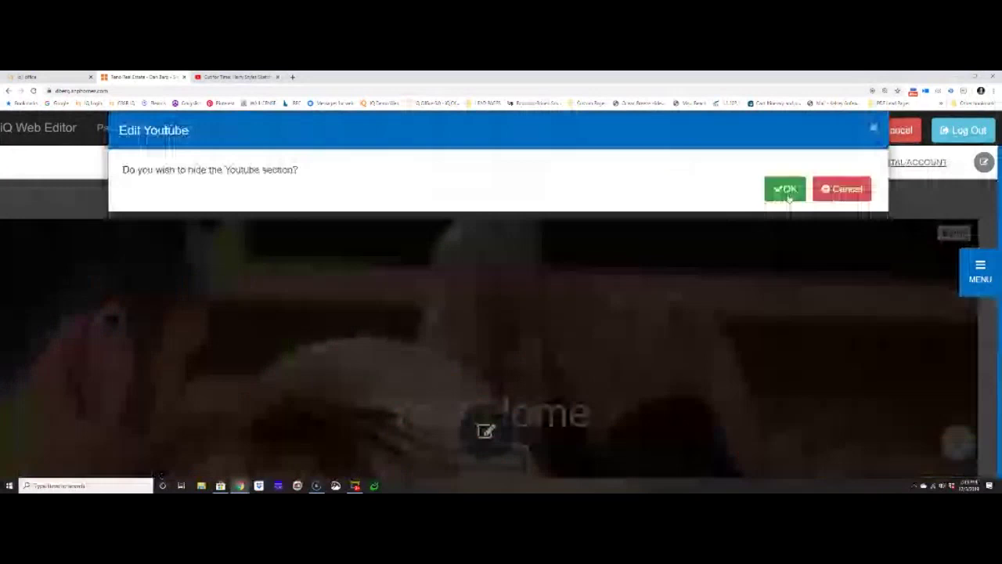
{"action": "left_click", "coordinate": [785, 189]}
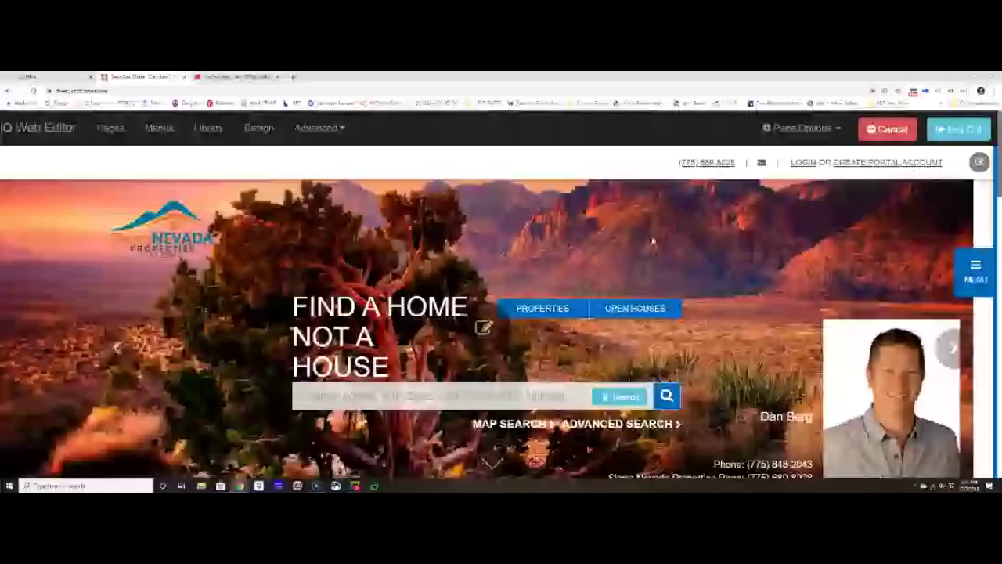
Scroll the narrow-window live site to view its mobile layout and Finding A Home panel.
{"action": "scroll", "coordinate": [652, 243], "scroll_direction": "down", "scroll_amount": 2}
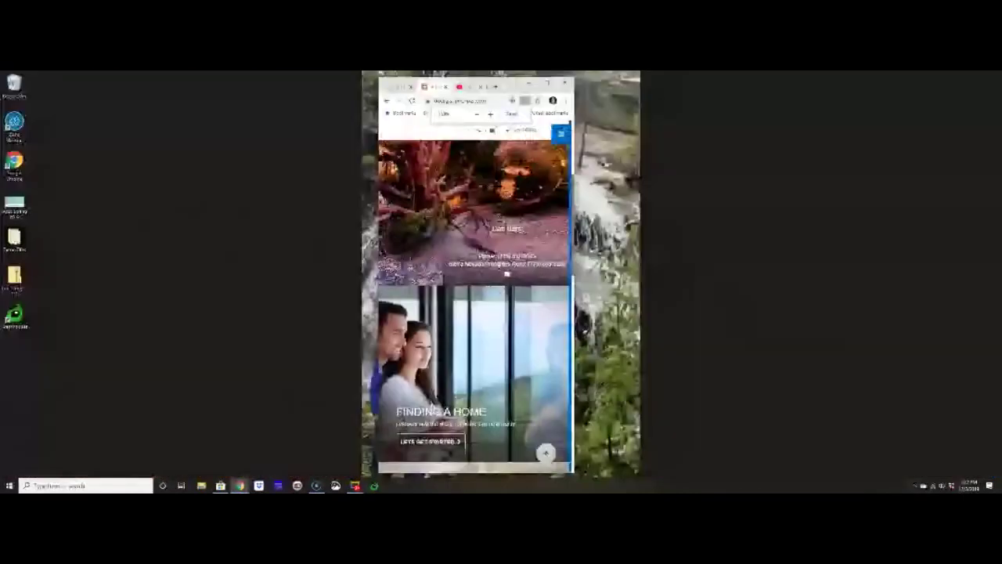
Scroll back up and maximize Chrome to show the live site at full width.
{"action": "scroll", "coordinate": [503, 266], "scroll_direction": "up", "scroll_amount": 3}
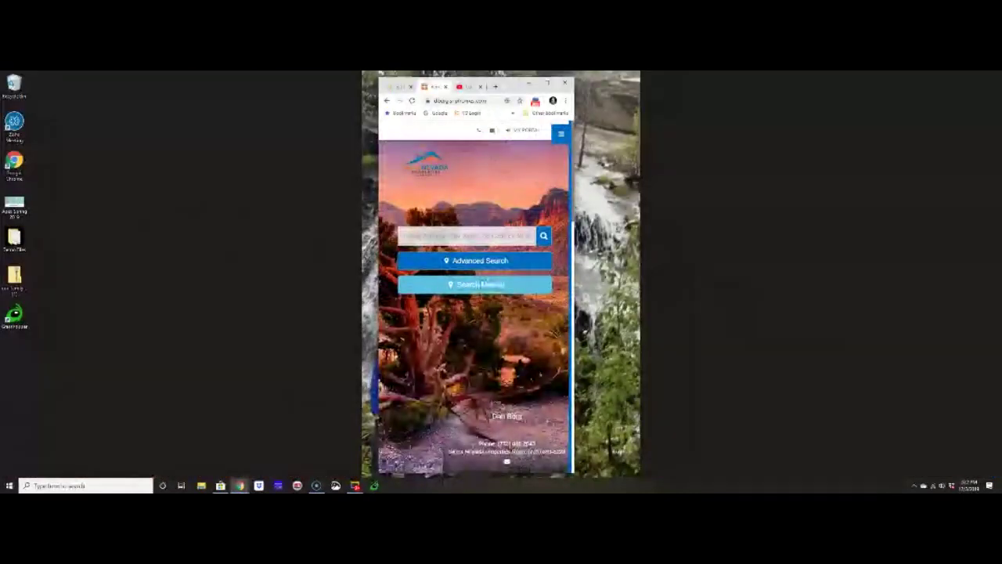
{"action": "left_click", "coordinate": [551, 83]}
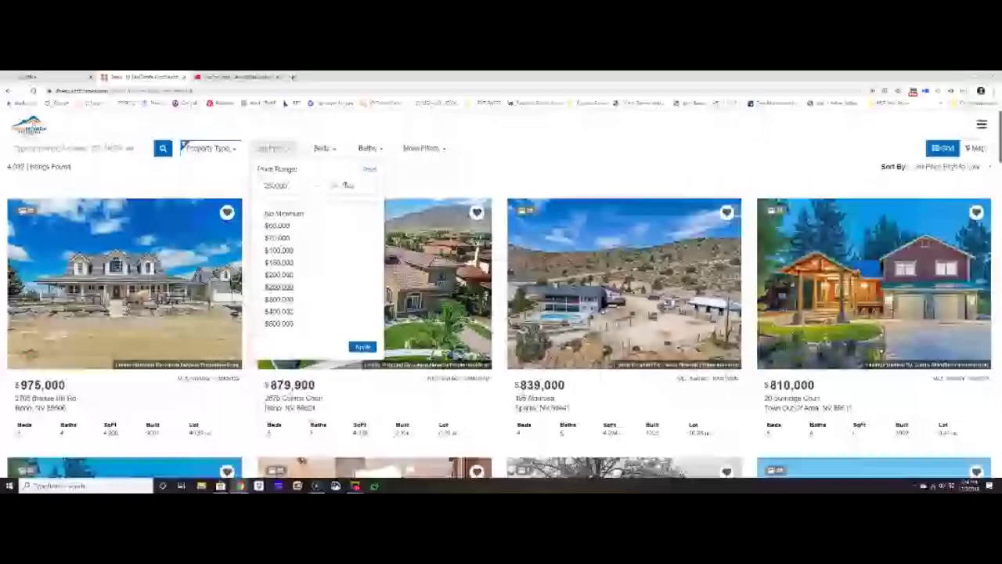
Search listings for 'Love' and filter to the Lovelock (Pershing Co) area.
{"action": "left_click", "coordinate": [422, 148]}
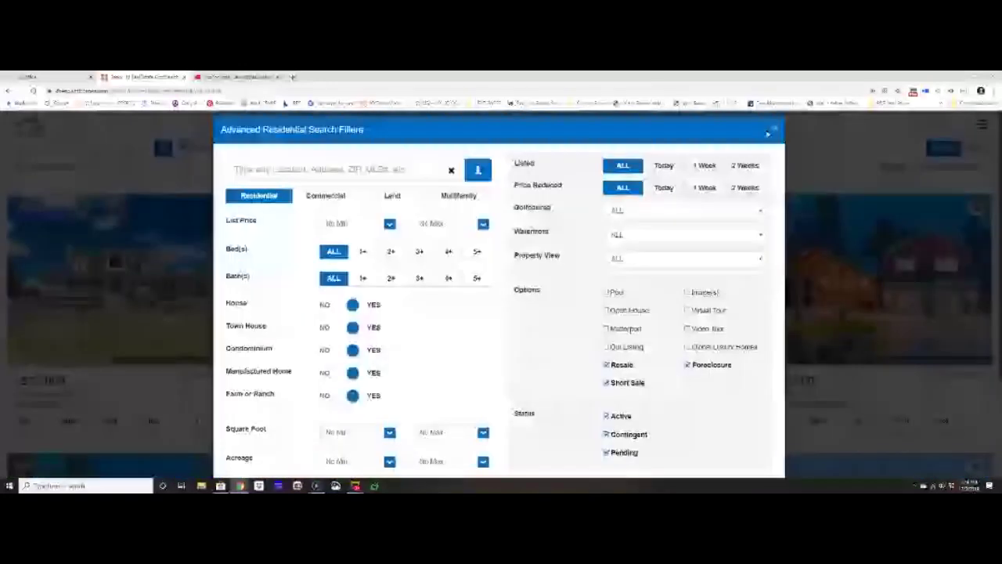
{"action": "left_click", "coordinate": [768, 133]}
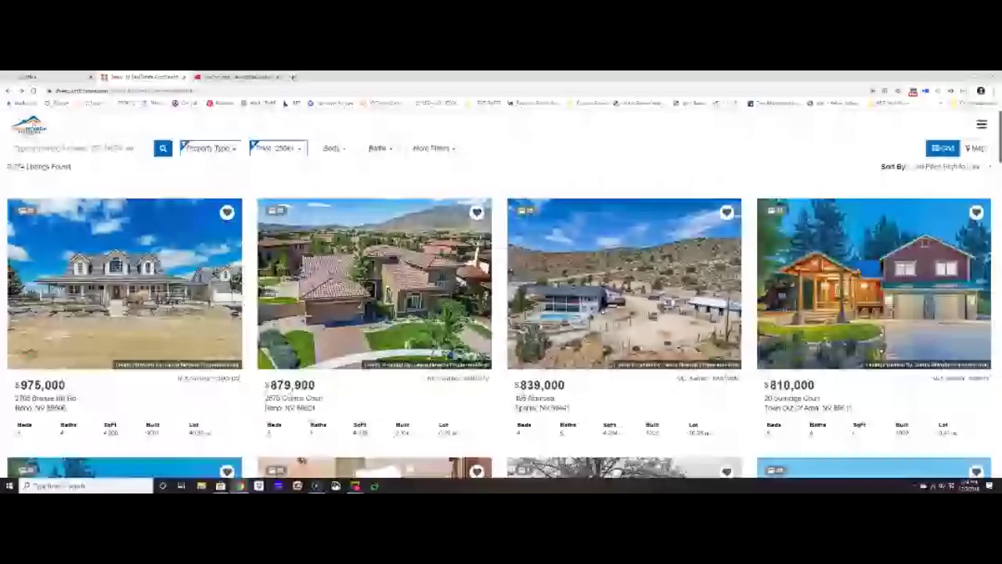
{"action": "mouse_move", "coordinate": [515, 236]}
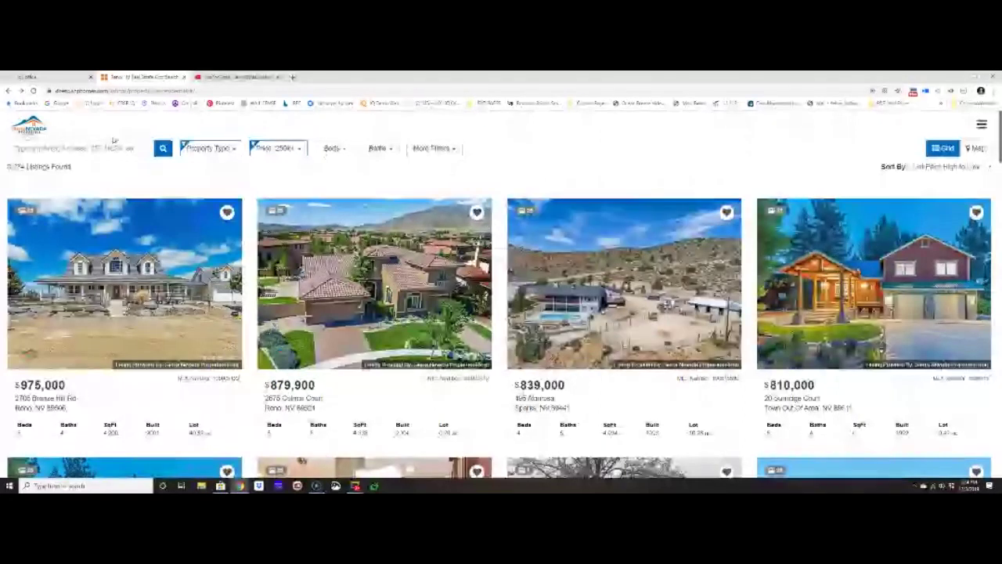
{"action": "left_click", "coordinate": [64, 148]}
{"action": "type", "text": "Love"}
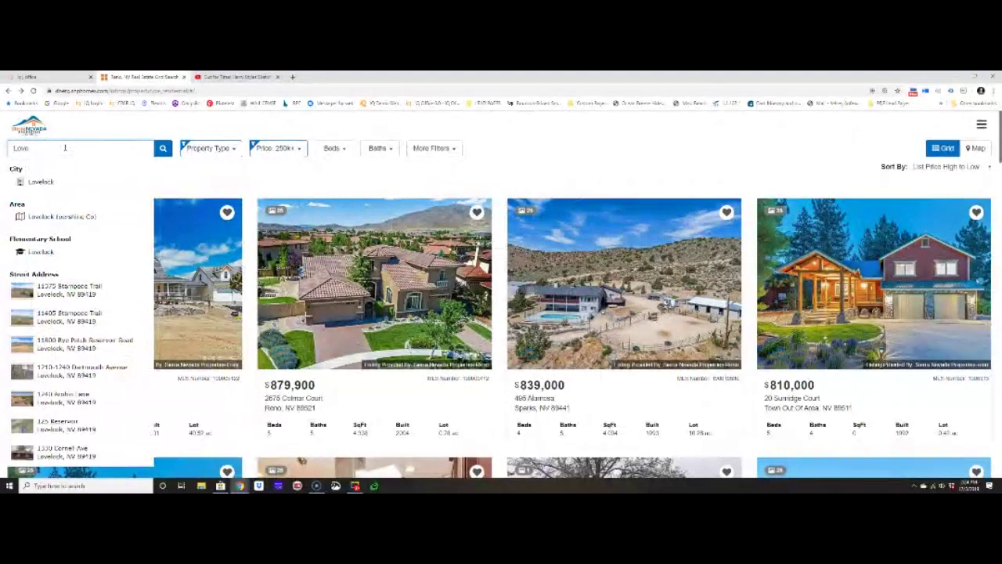
{"action": "left_click", "coordinate": [47, 223]}
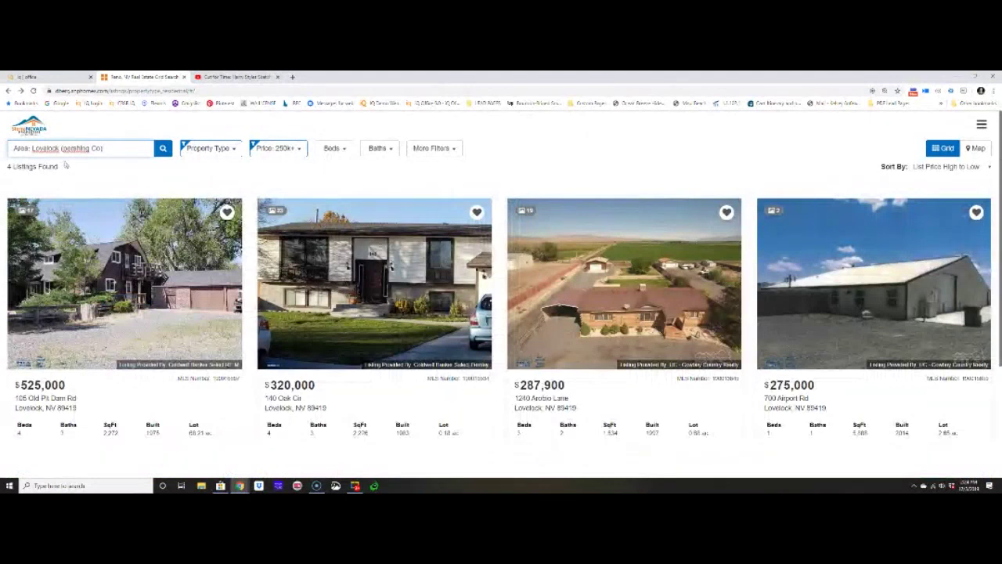
Reset the Price range to clear the 250k minimum, showing 21 Lovelock listings.
{"action": "left_click", "coordinate": [141, 148]}
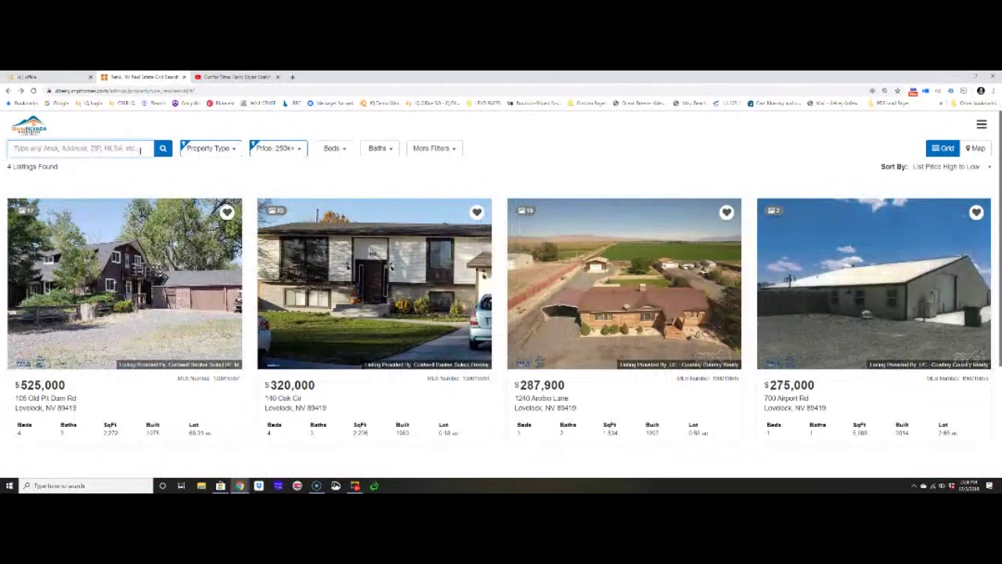
{"action": "left_click", "coordinate": [202, 150]}
{"action": "left_click", "coordinate": [216, 167]}
{"action": "left_click", "coordinate": [278, 148]}
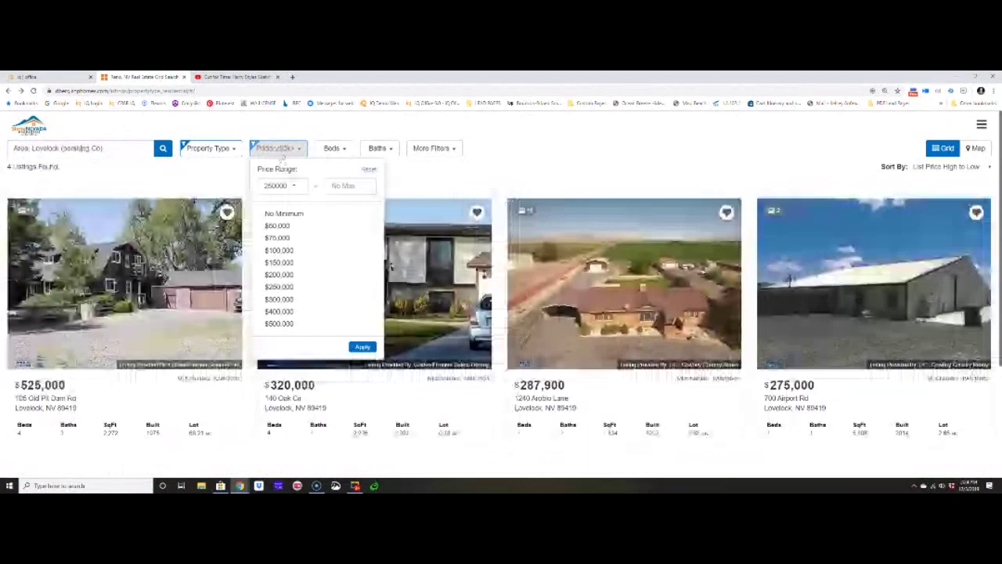
{"action": "left_click", "coordinate": [365, 171]}
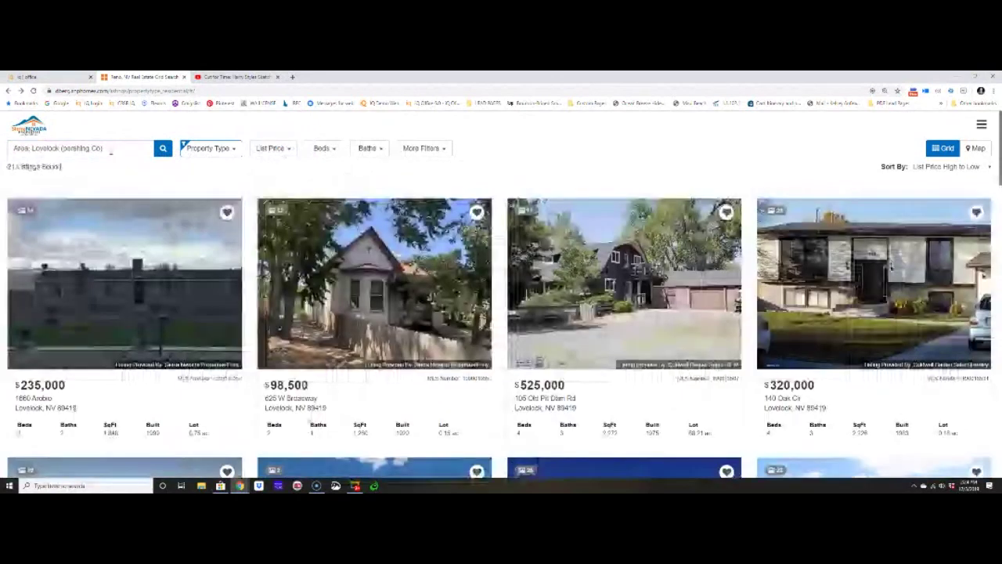
{"action": "mouse_move", "coordinate": [128, 287]}
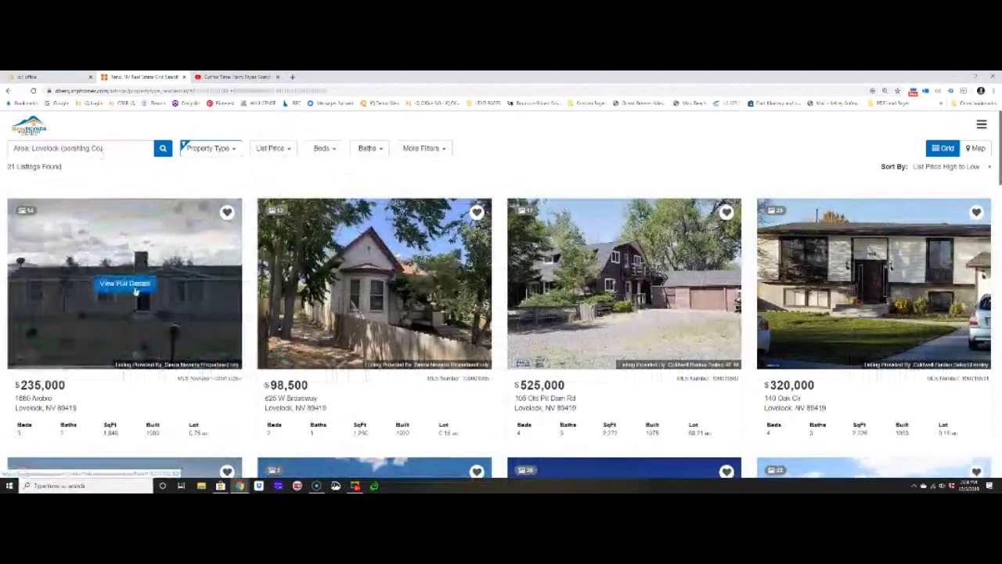
Open the full details of the $235,000 listing at 1660 Arobio and scroll down to its contact form.
{"action": "left_click", "coordinate": [125, 284]}
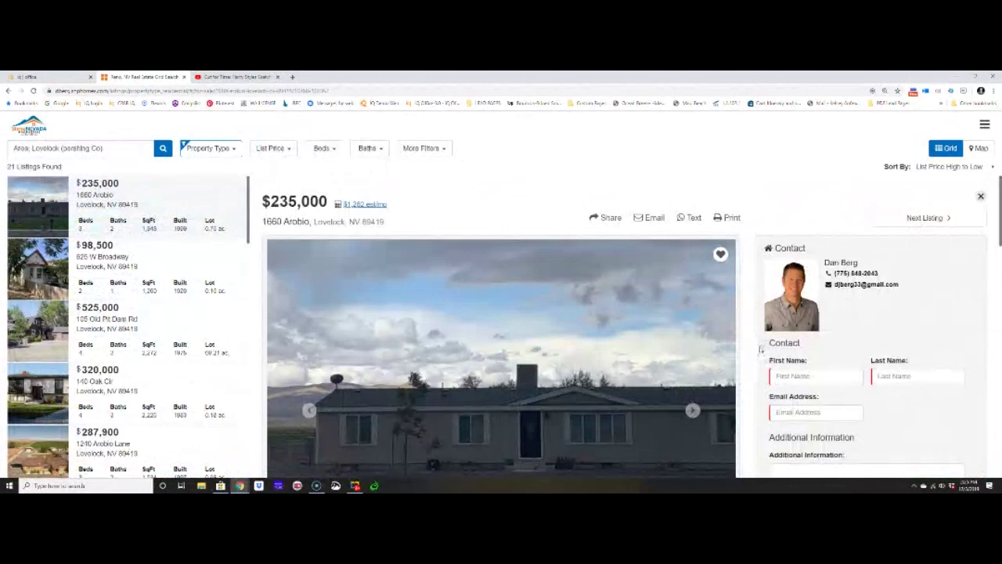
{"action": "scroll", "coordinate": [821, 274], "scroll_direction": "down", "scroll_amount": 1}
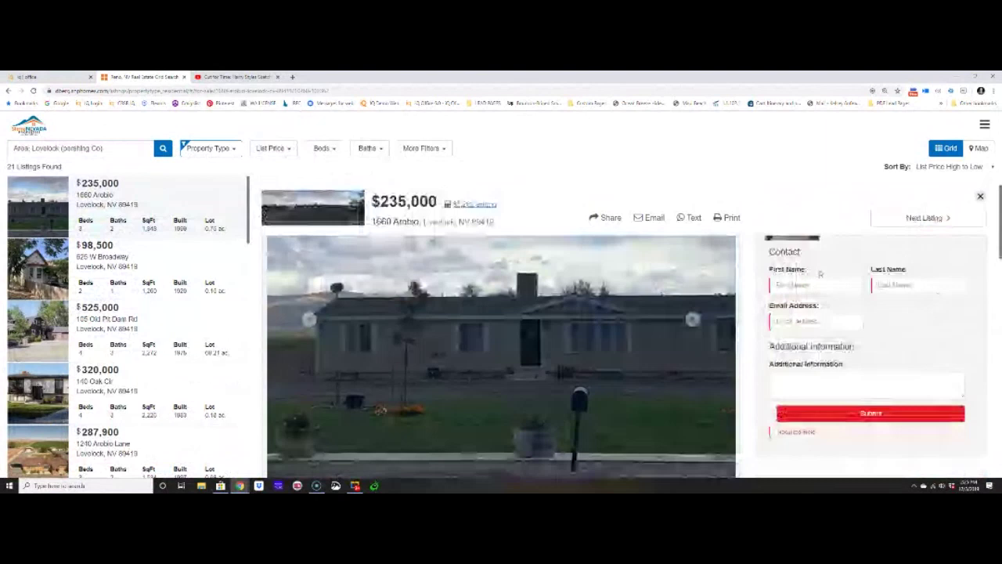
{"action": "left_click", "coordinate": [689, 217]}
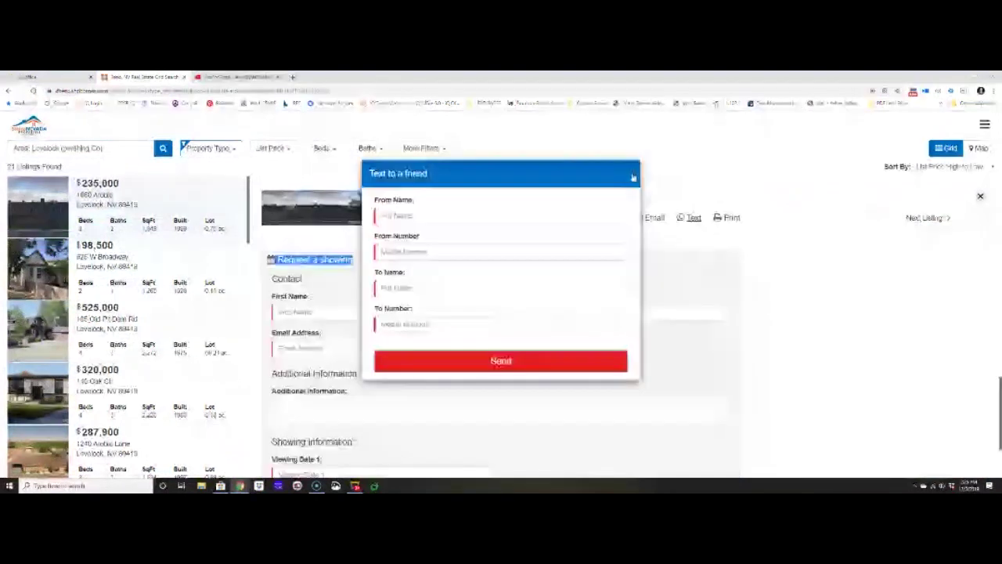
{"action": "left_click", "coordinate": [632, 172]}
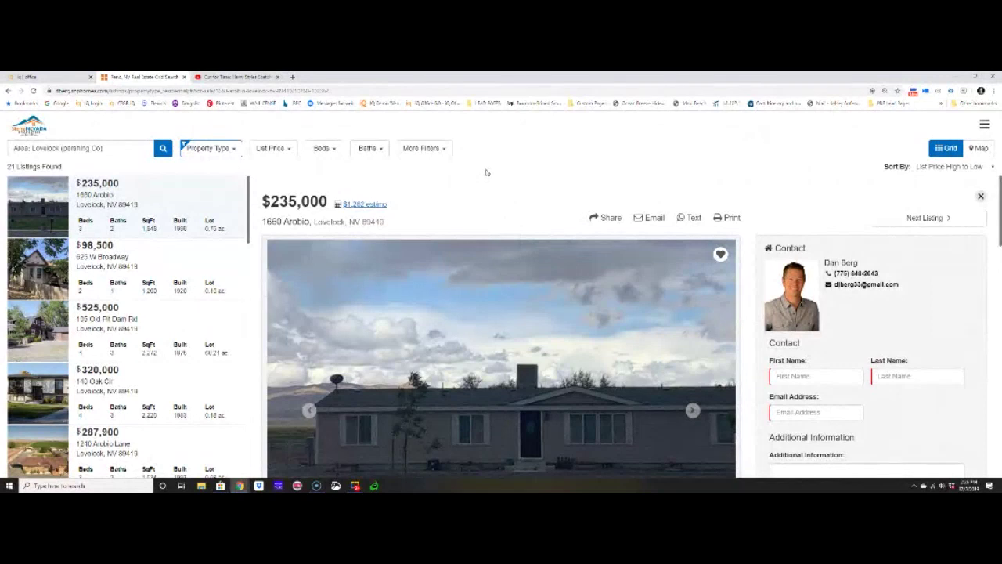
Go to the What is my home worth? page, select its property address field, and reopen the navigation menu.
{"action": "left_click", "coordinate": [984, 125]}
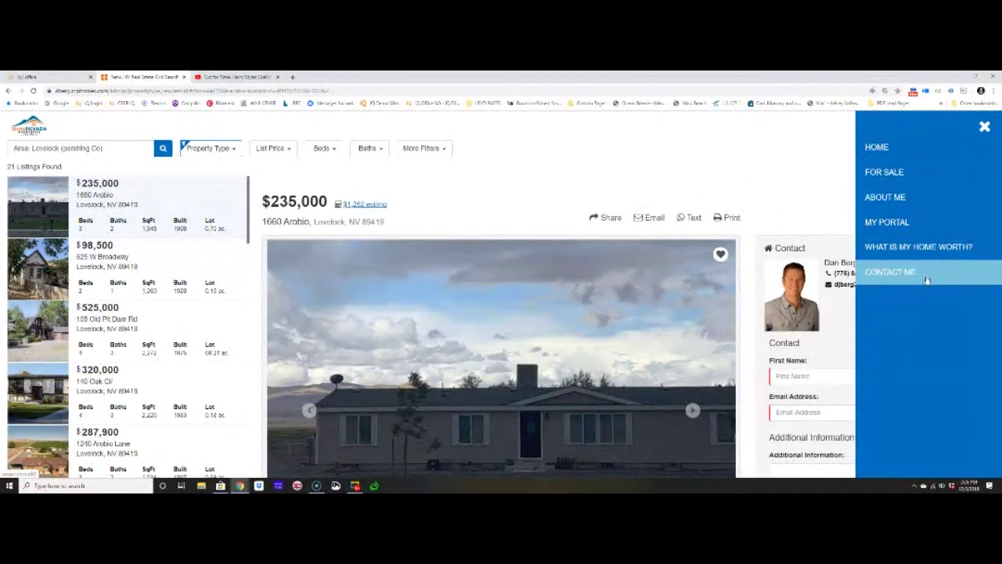
{"action": "left_click", "coordinate": [883, 252]}
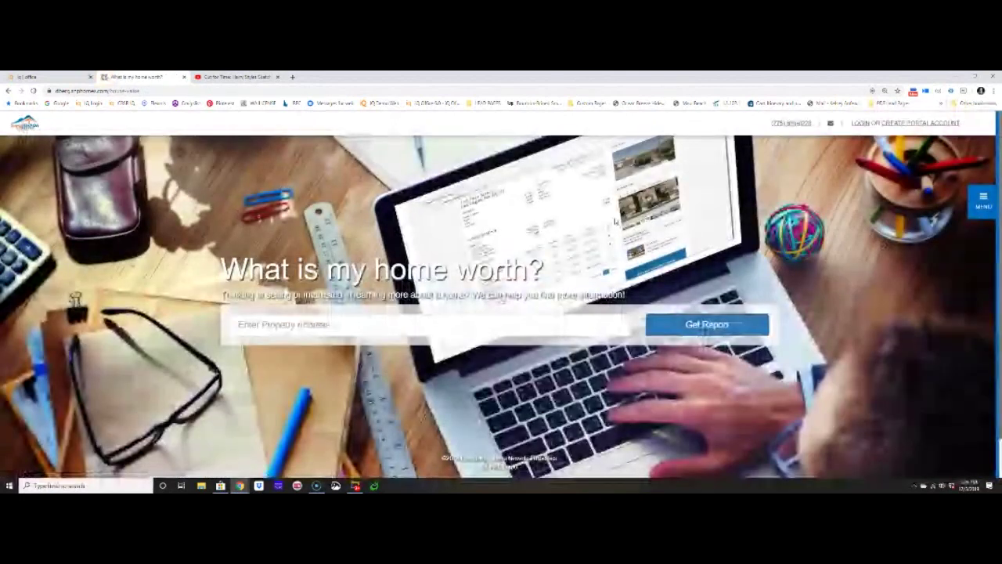
{"action": "left_click", "coordinate": [336, 324]}
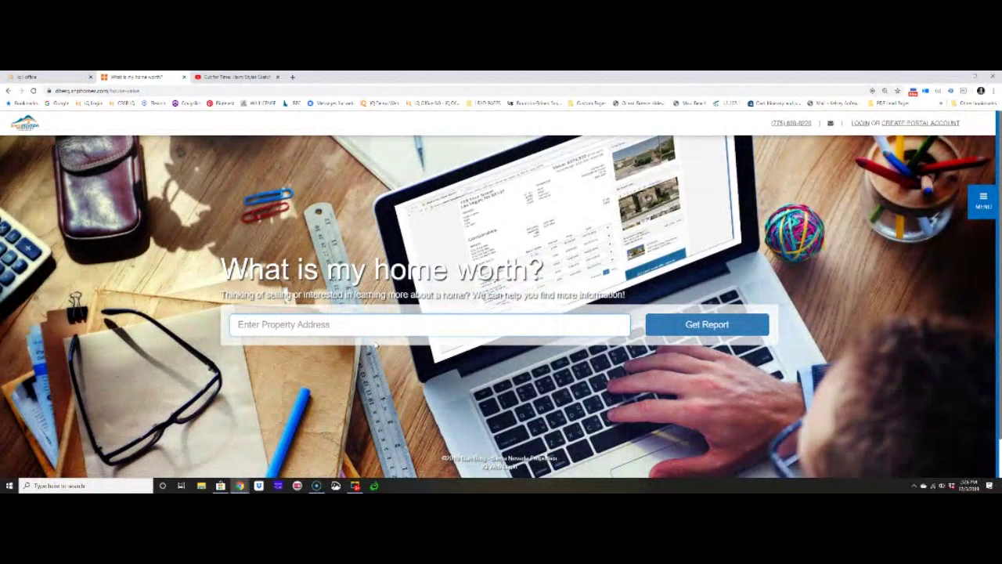
{"action": "left_click", "coordinate": [978, 198]}
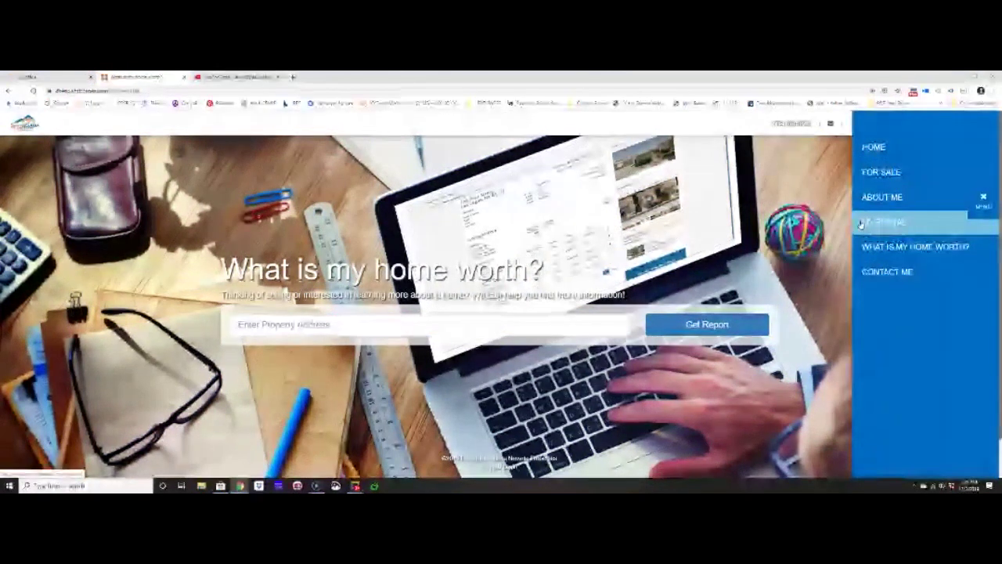
Look through the My Portal page, then return to the Find a Home homepage using the site logo.
{"action": "left_click", "coordinate": [885, 223]}
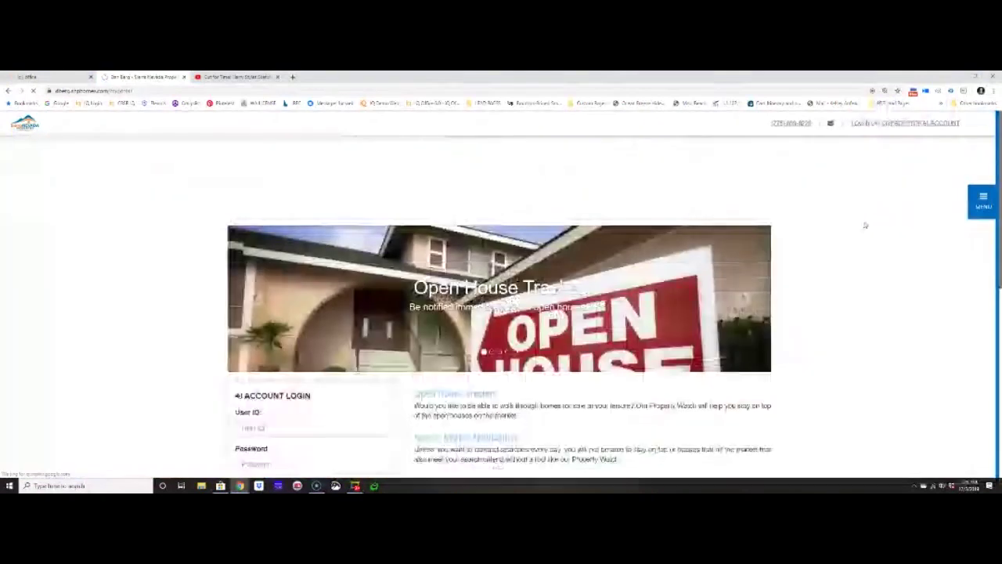
{"action": "scroll", "coordinate": [704, 251], "scroll_direction": "down", "scroll_amount": 2}
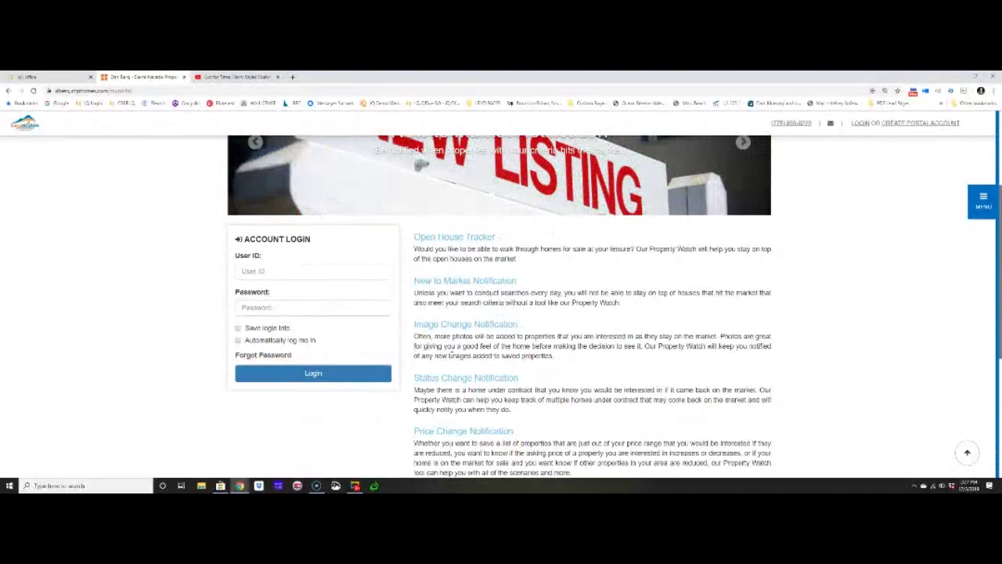
{"action": "scroll", "coordinate": [501, 313], "scroll_direction": "up", "scroll_amount": 2}
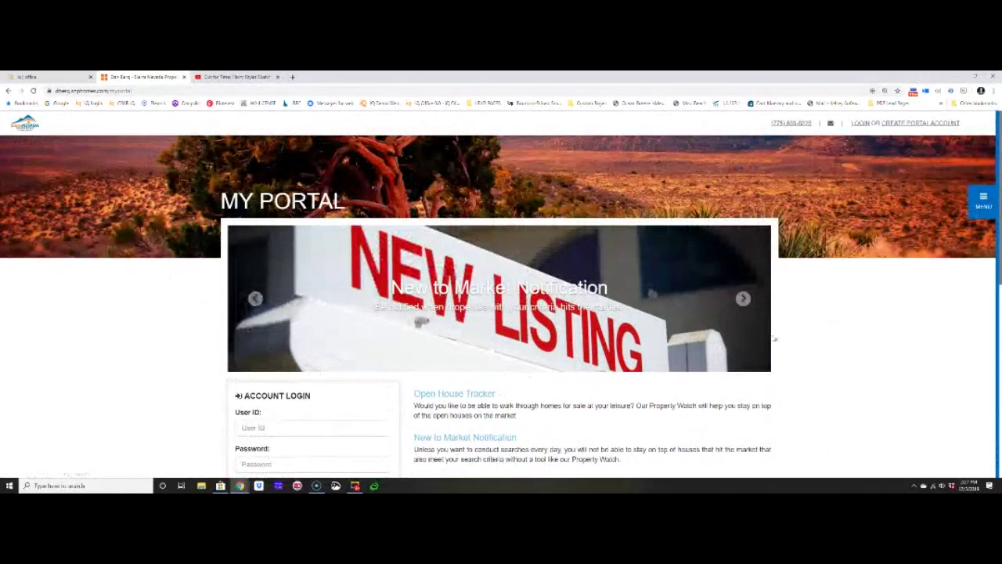
{"action": "left_click", "coordinate": [31, 131]}
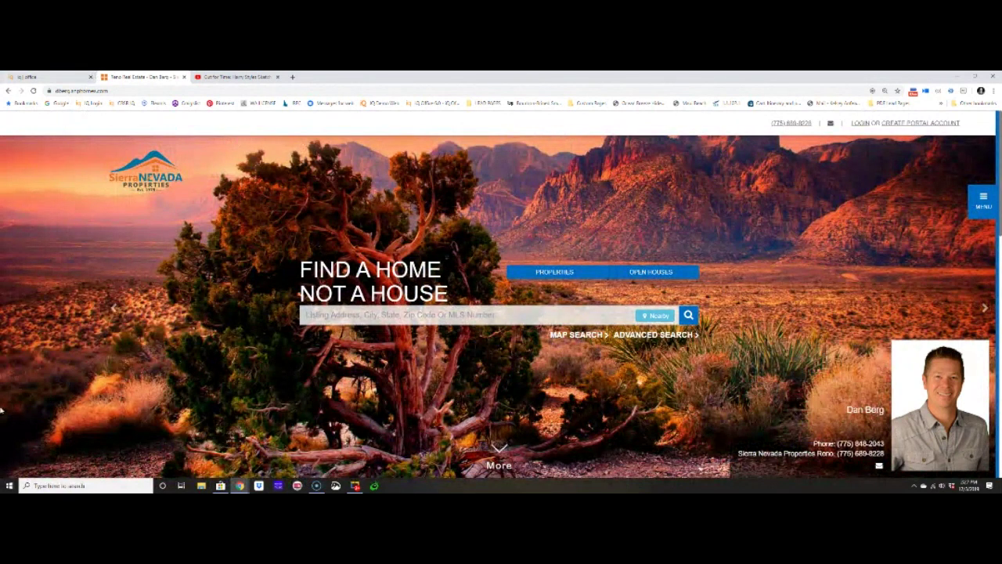
Open the About Me page showing the agent's My Info card, office address and map.
{"action": "left_click", "coordinate": [982, 202]}
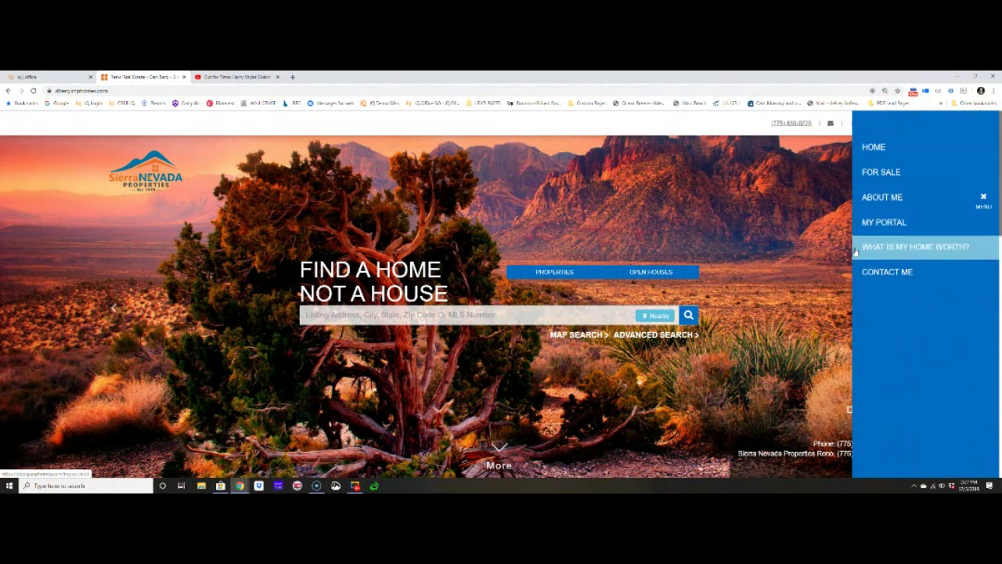
{"action": "left_click", "coordinate": [872, 198]}
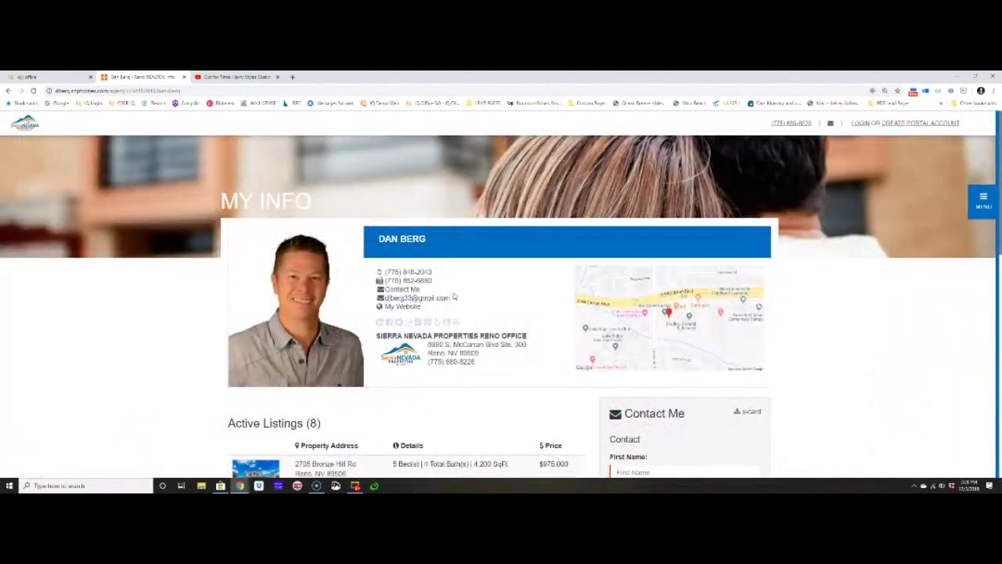
{"action": "key", "text": "ctrl+plus"}
{"action": "key", "text": "ctrl+plus"}
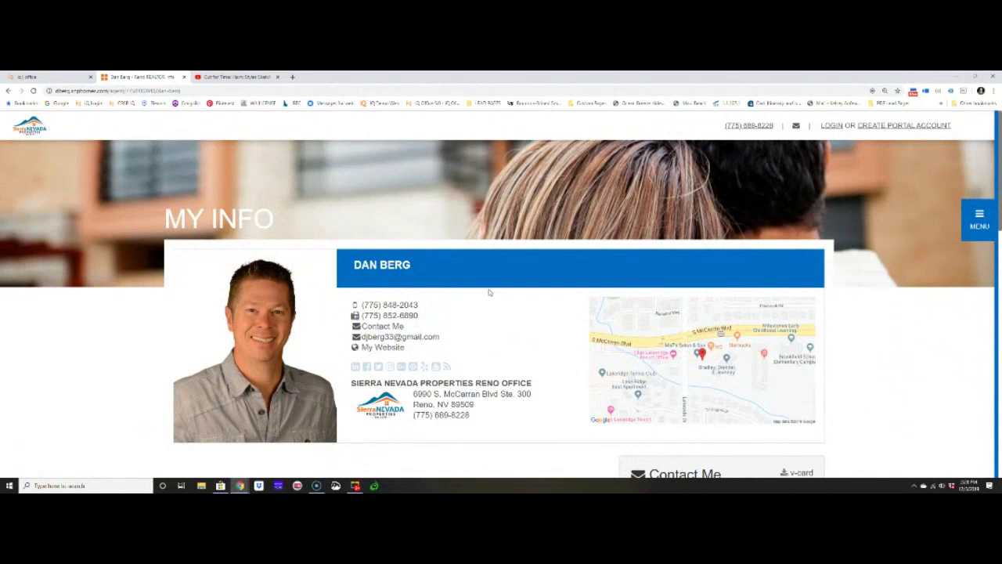
{"action": "scroll", "coordinate": [100, 376], "scroll_direction": "down", "scroll_amount": 3}
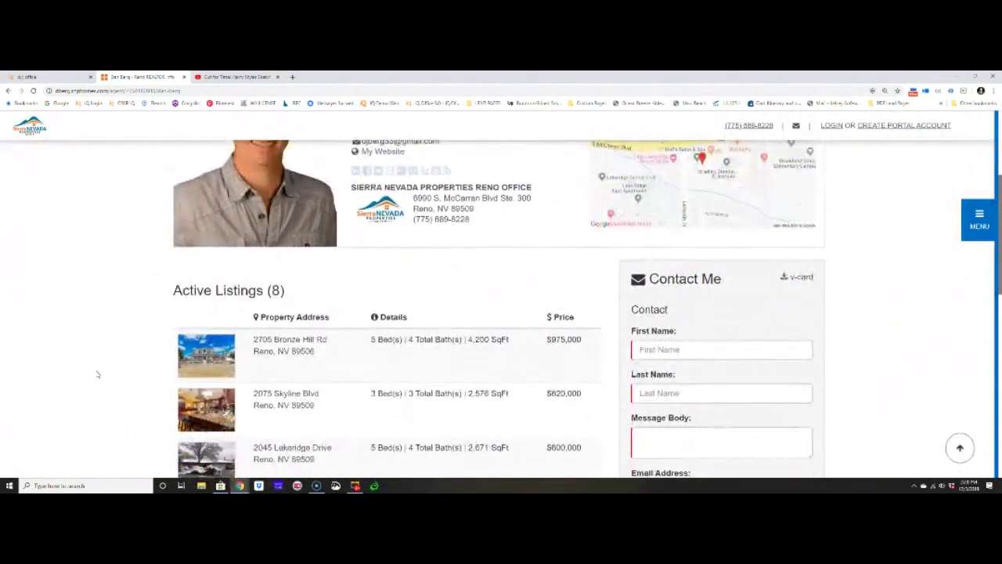
{"action": "scroll", "coordinate": [101, 376], "scroll_direction": "up", "scroll_amount": 1}
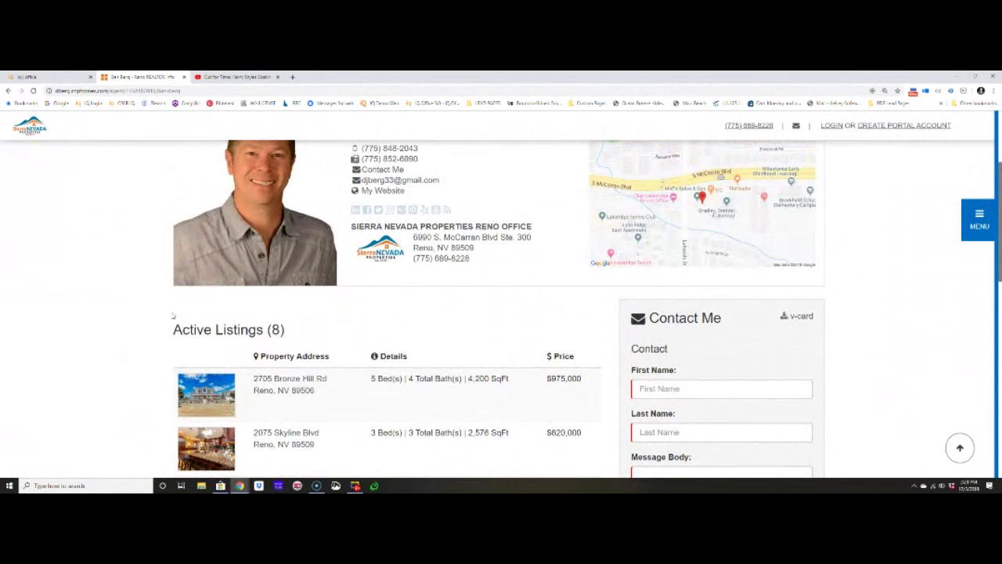
{"action": "scroll", "coordinate": [162, 331], "scroll_direction": "down", "scroll_amount": 2}
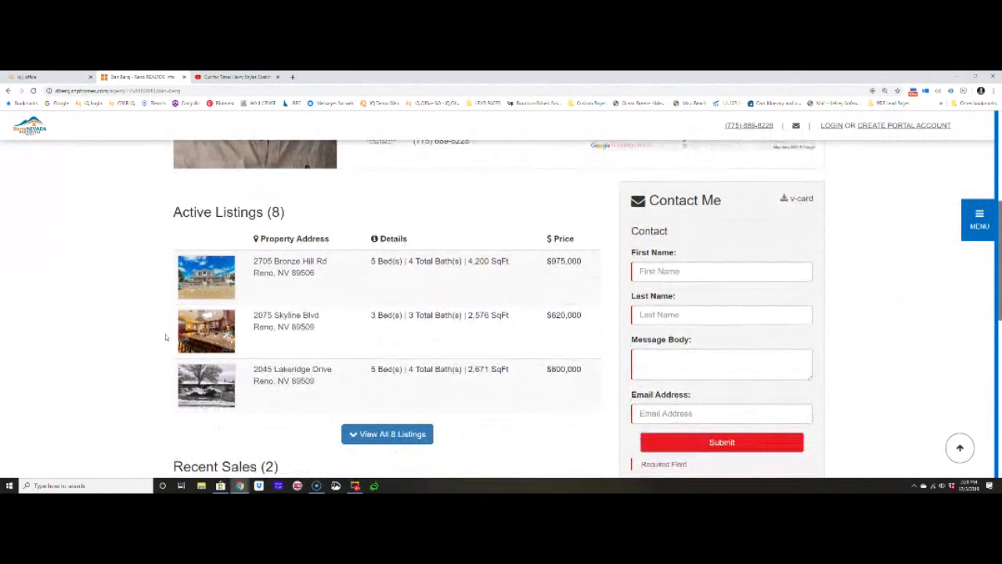
{"action": "scroll", "coordinate": [449, 359], "scroll_direction": "up", "scroll_amount": 3}
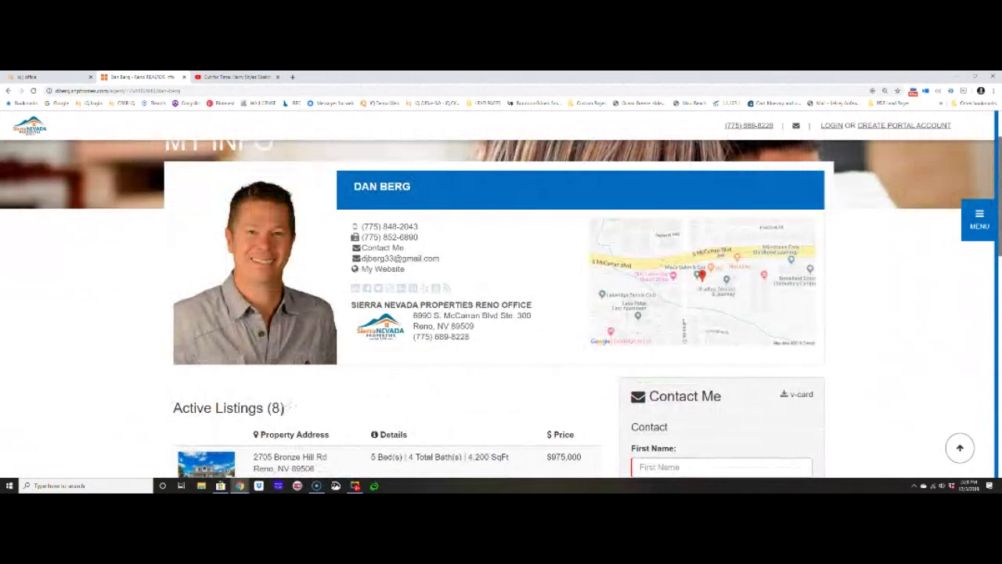
{"action": "scroll", "coordinate": [511, 410], "scroll_direction": "down", "scroll_amount": 10}
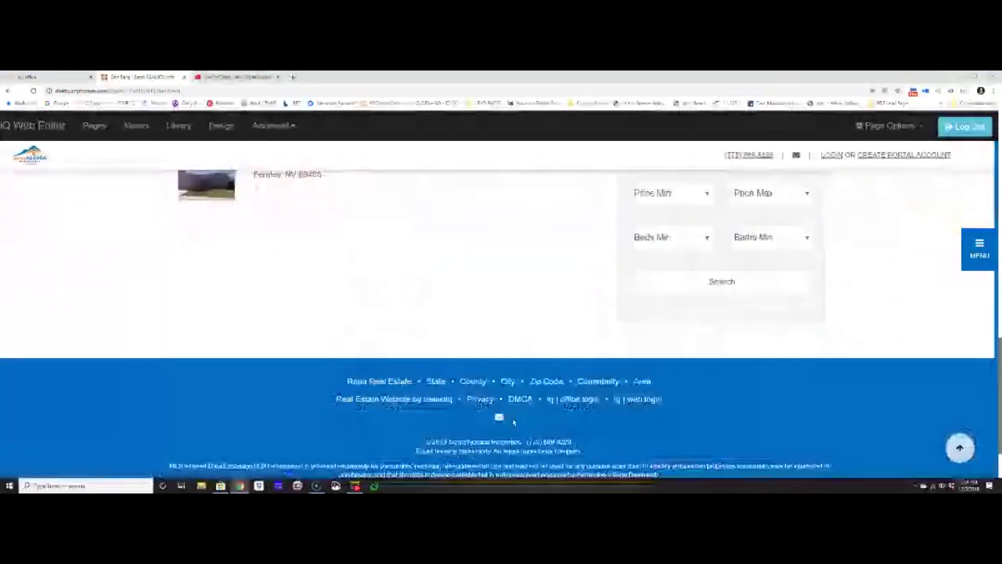
{"action": "scroll", "coordinate": [513, 421], "scroll_direction": "down", "scroll_amount": 2}
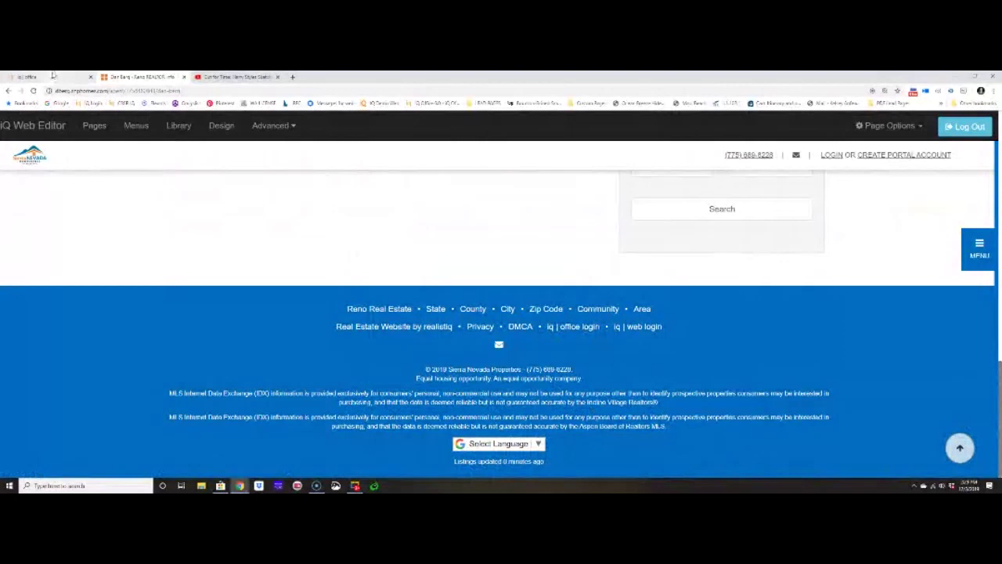
Switch to the iq|office dashboard, adjust its zoom to a two-column layout, and open the My Account panel.
{"action": "left_click", "coordinate": [53, 75]}
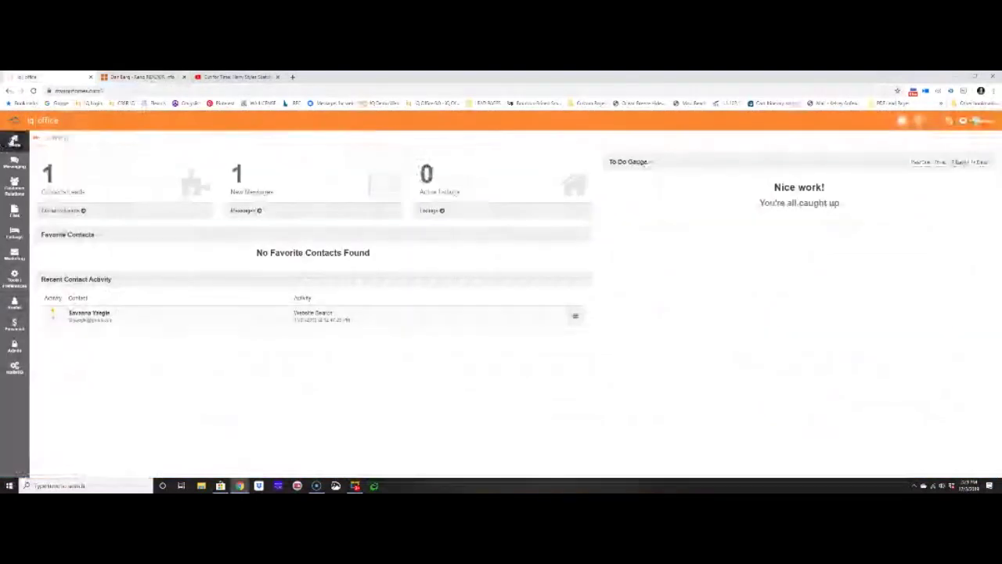
{"action": "left_click", "coordinate": [78, 90]}
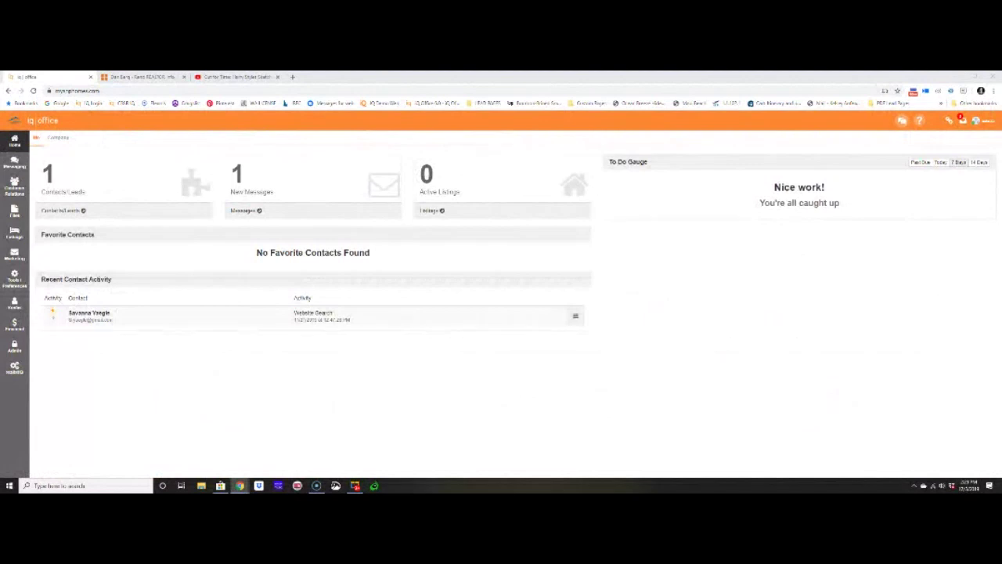
{"action": "key", "text": "ctrl+minus"}
{"action": "key", "text": "ctrl+plus"}
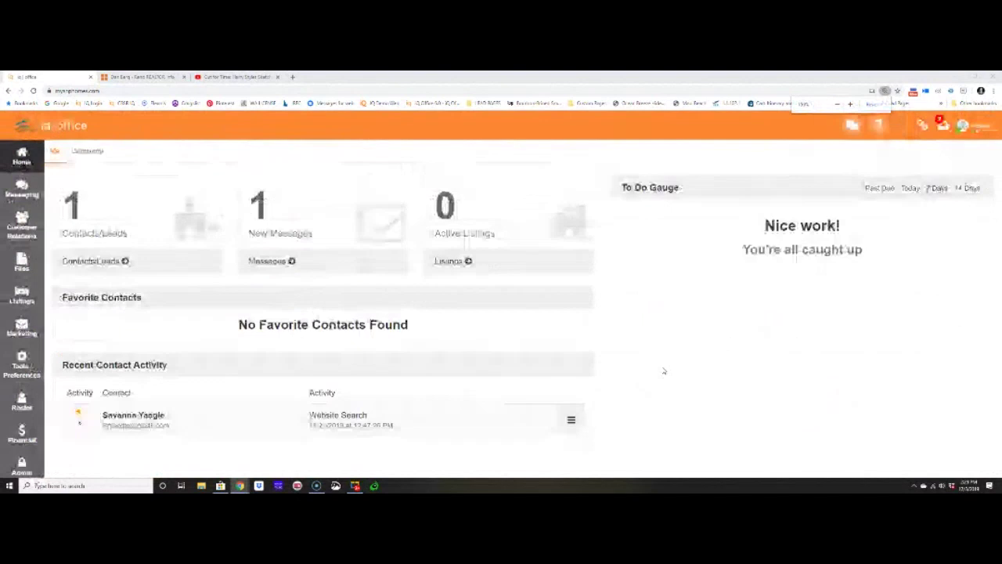
{"action": "key", "text": "ctrl+plus"}
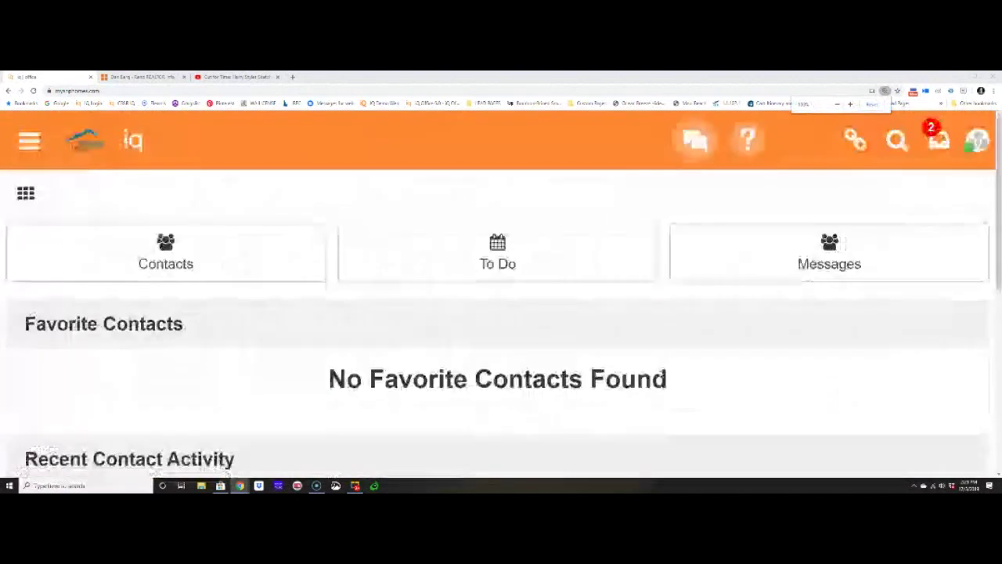
{"action": "key", "text": "ctrl+minus"}
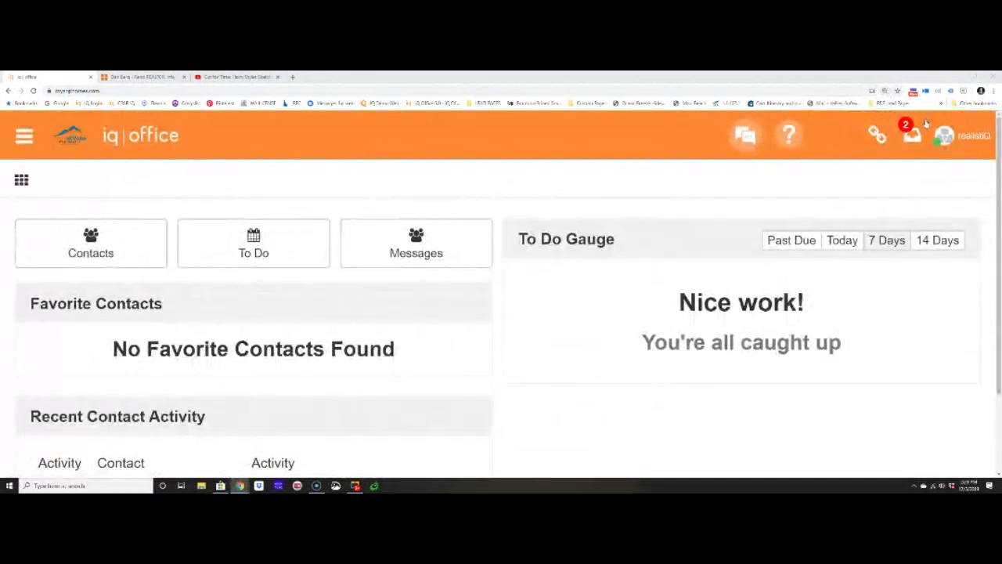
{"action": "left_click", "coordinate": [970, 135]}
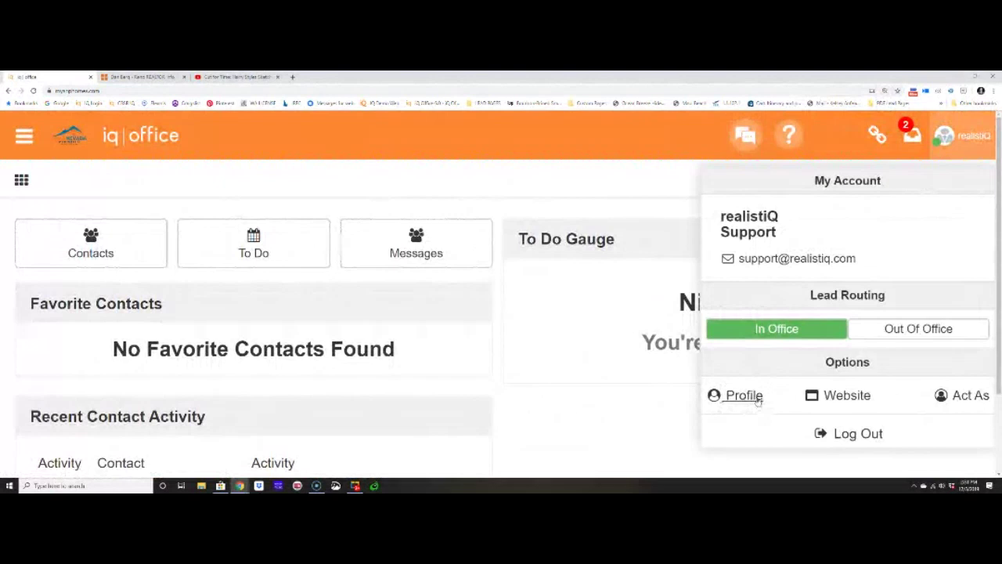
Check the profile's empty Facebook, Twitter, LinkedIn and YouTube link fields against the live agent page.
{"action": "left_click", "coordinate": [744, 395]}
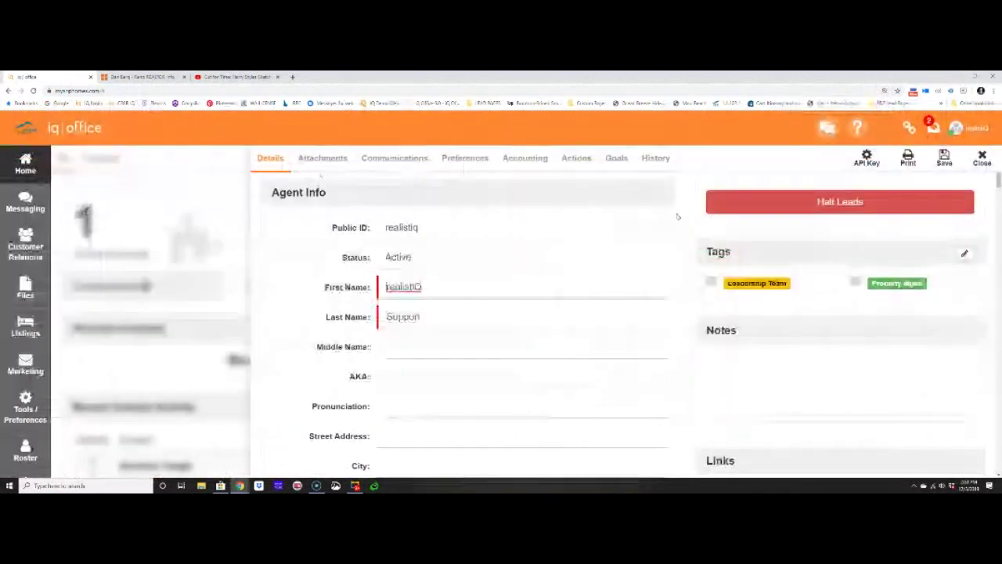
{"action": "scroll", "coordinate": [678, 217], "scroll_direction": "down", "scroll_amount": 3}
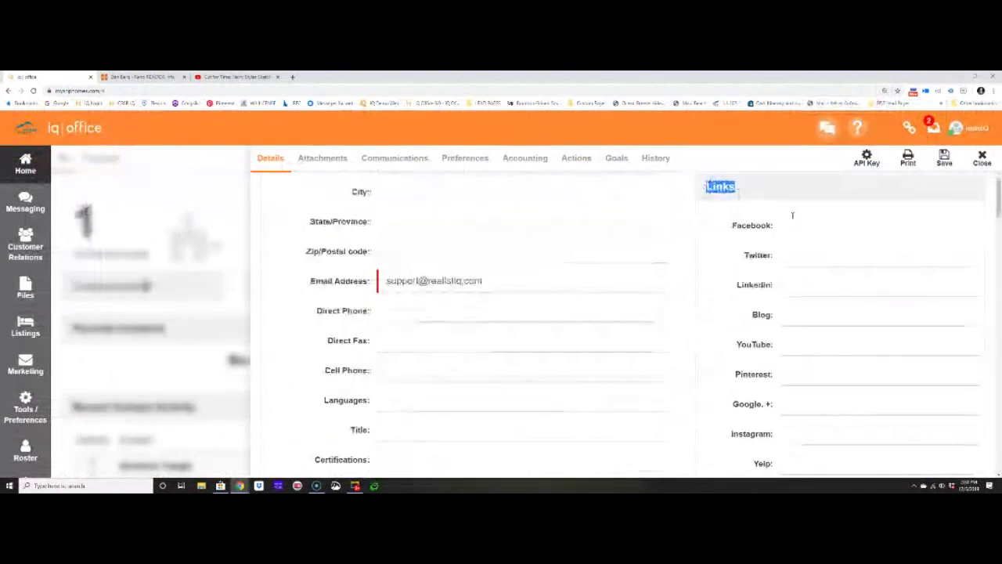
{"action": "left_click", "coordinate": [801, 225]}
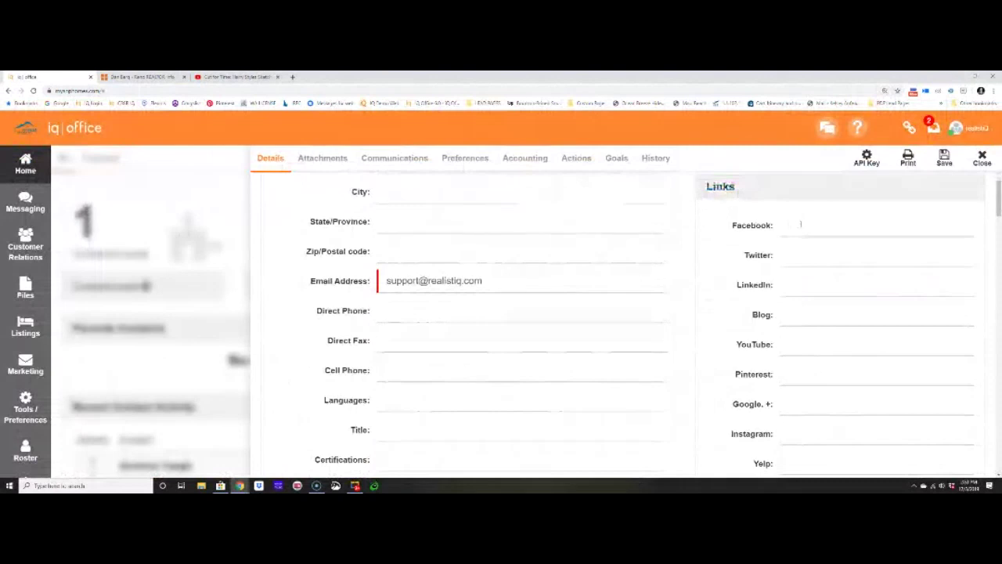
{"action": "left_click", "coordinate": [798, 255]}
{"action": "left_click", "coordinate": [805, 289]}
{"action": "left_click", "coordinate": [813, 348]}
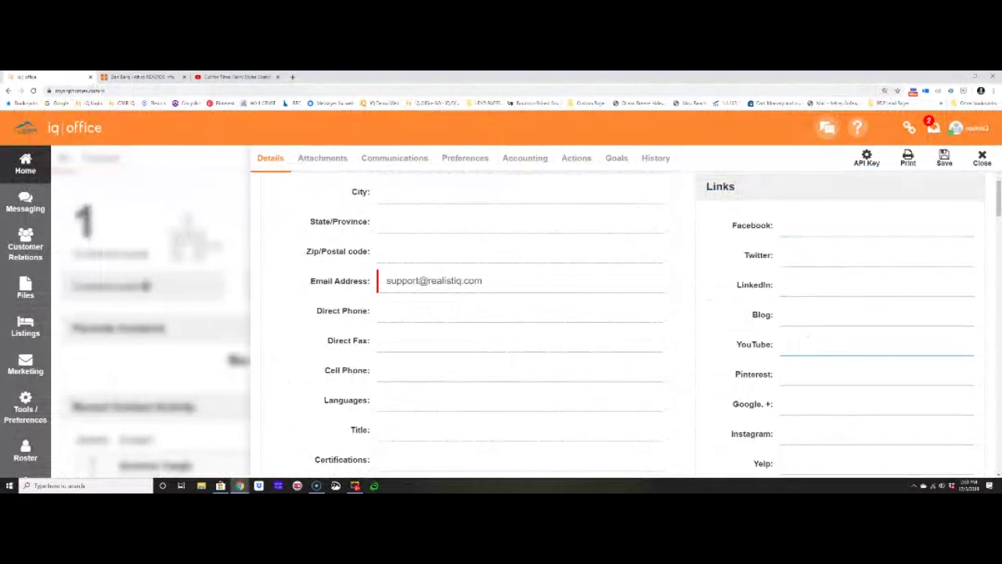
{"action": "left_click", "coordinate": [141, 76]}
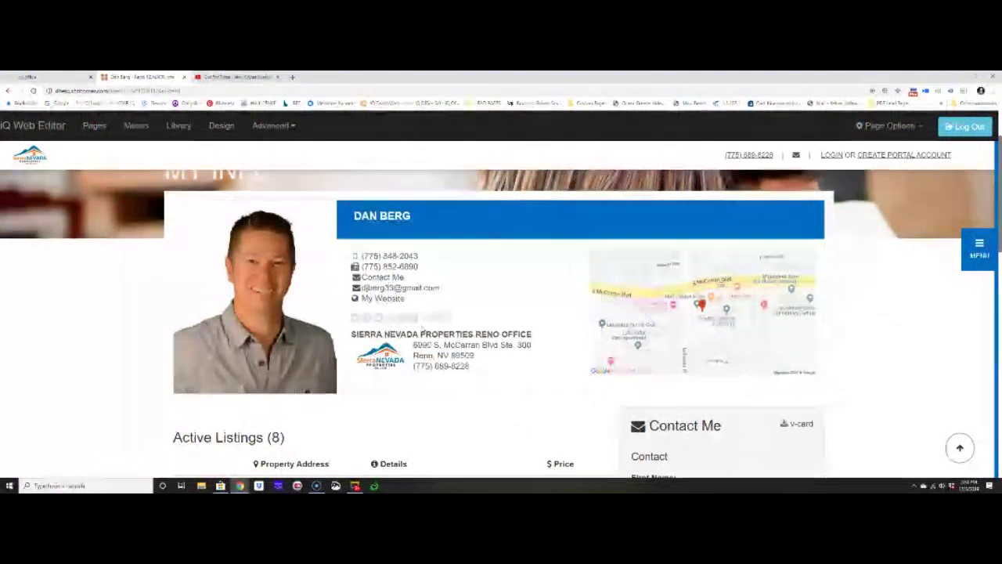
{"action": "left_click", "coordinate": [49, 78]}
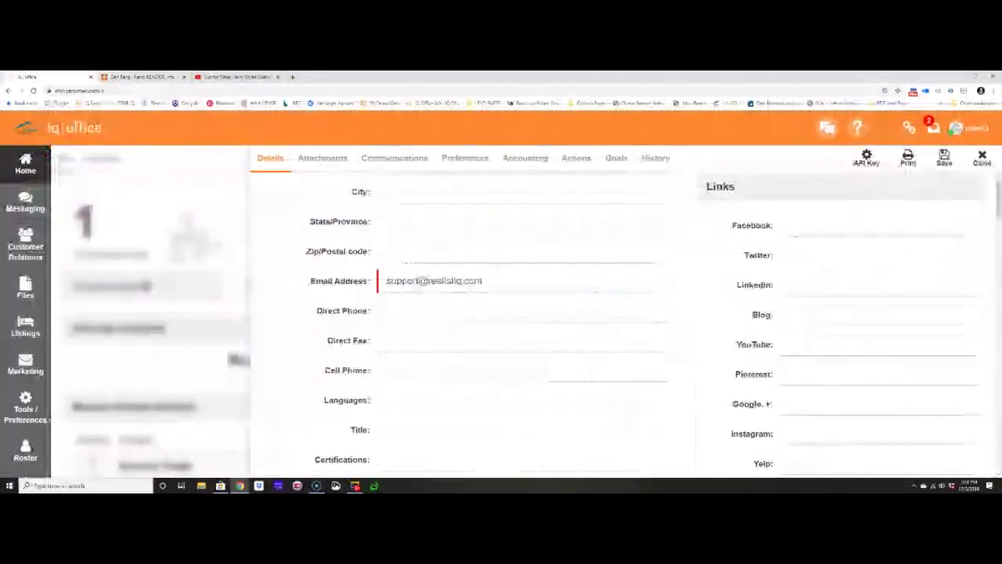
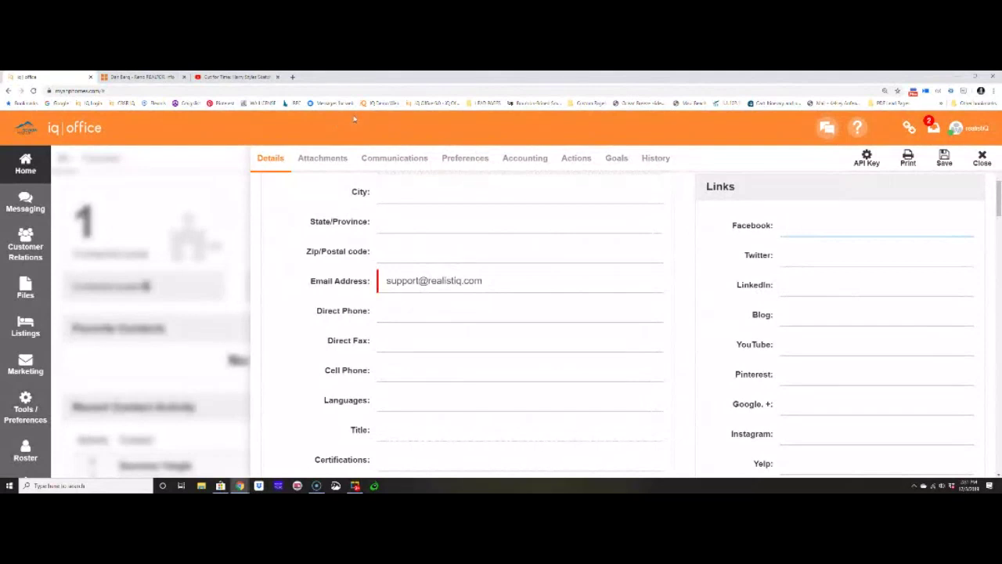
Open facebook.com in a new browser tab and zoom in on the page.
{"action": "left_click", "coordinate": [292, 77]}
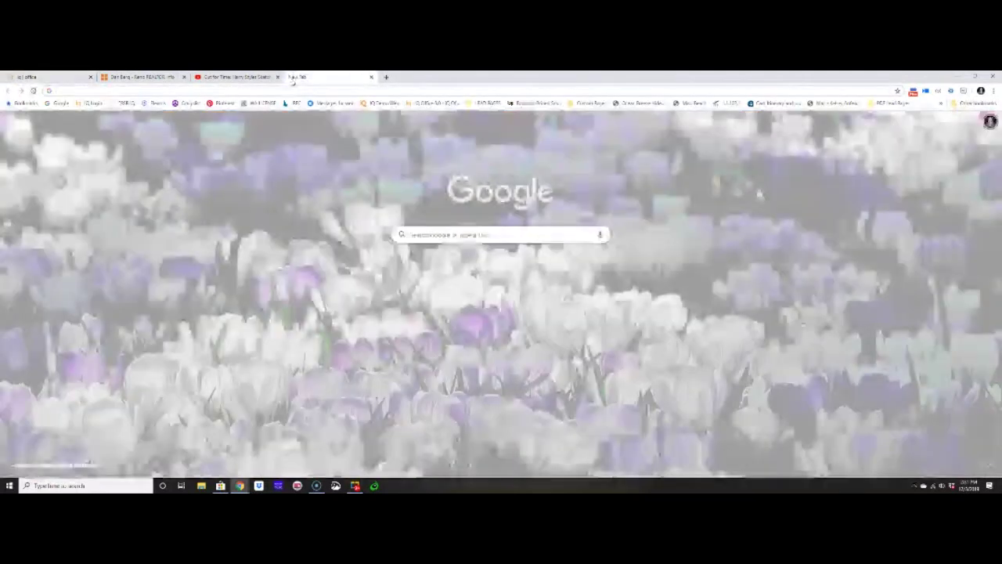
{"action": "type", "text": "faceb"}
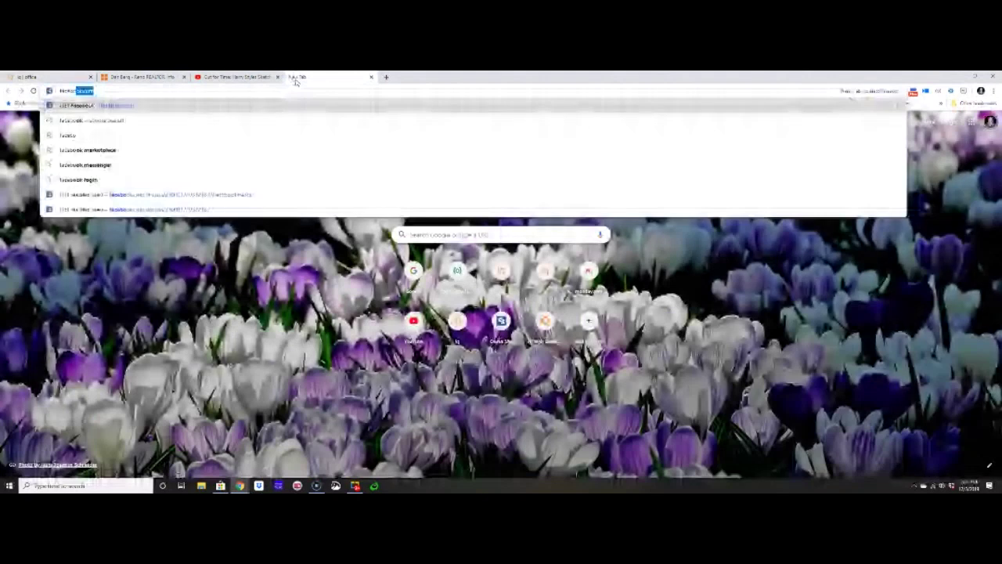
{"action": "key", "text": "Return"}
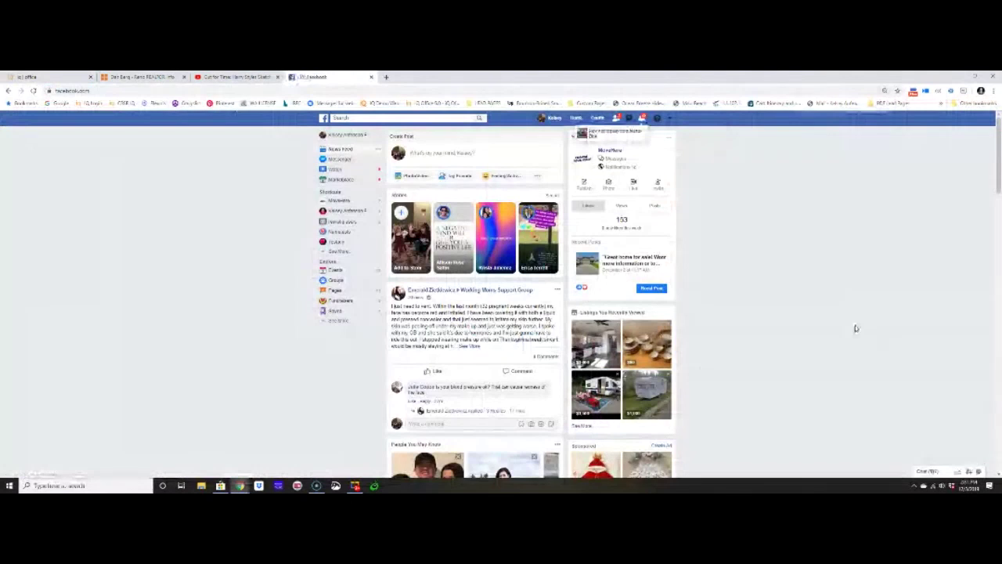
{"action": "key", "text": "ctrl+plus"}
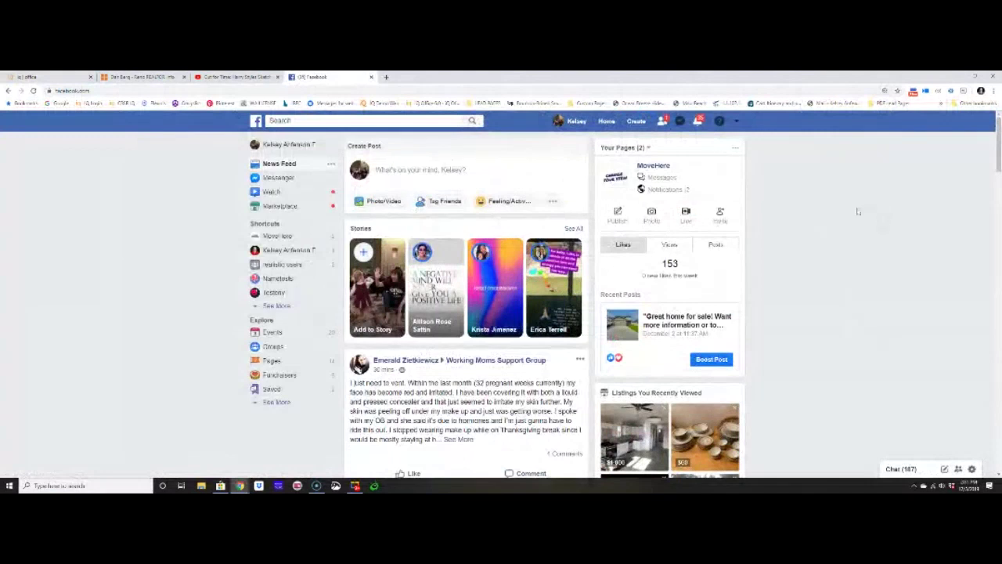
Open the MoveHere business page, copy its address, and return to iQ Office.
{"action": "double_click", "coordinate": [893, 240]}
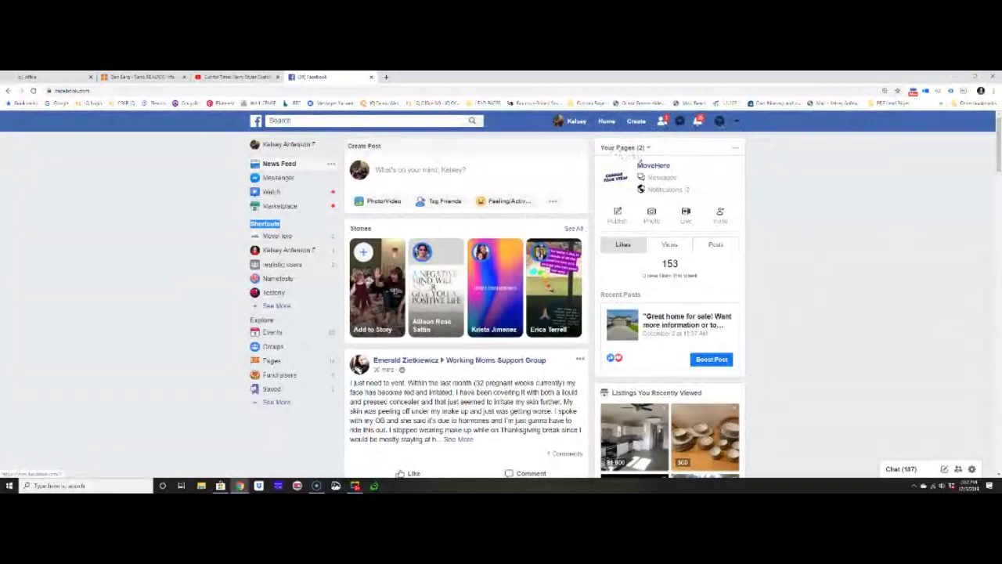
{"action": "left_click", "coordinate": [647, 165]}
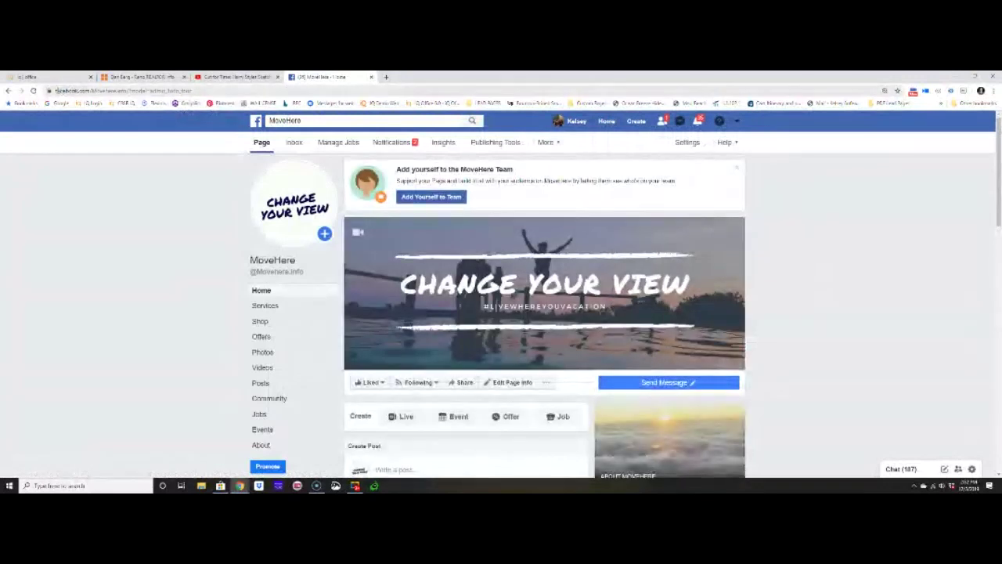
{"action": "left_click", "coordinate": [243, 90]}
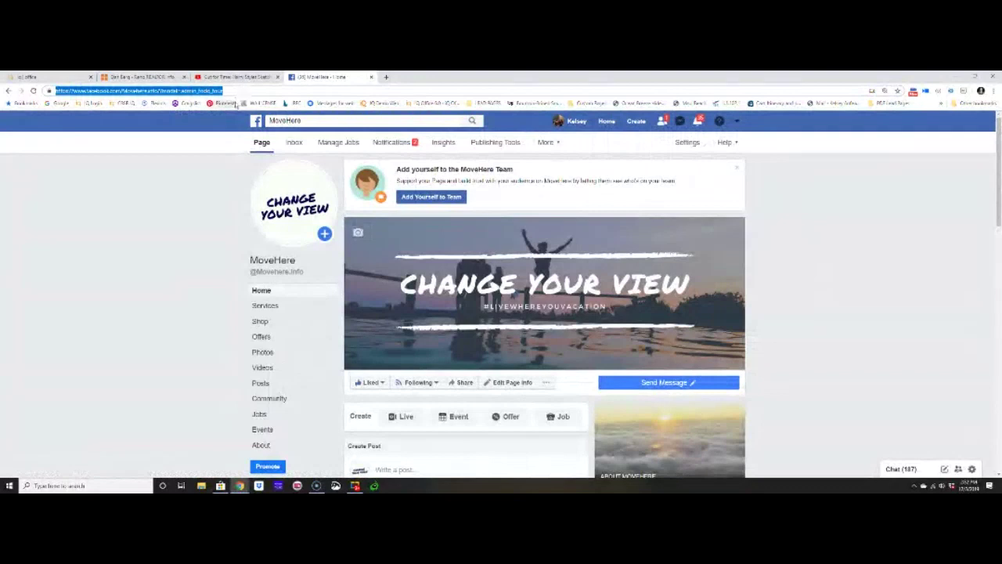
{"action": "left_click", "coordinate": [77, 79]}
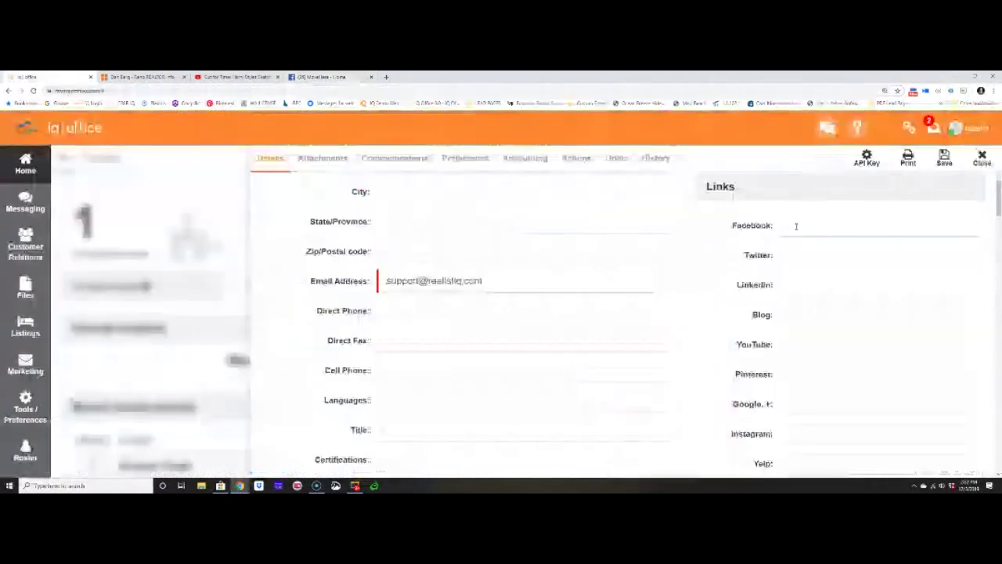
{"action": "left_click", "coordinate": [791, 228]}
{"action": "type", "text": "https://www.facebook.com/Movehere.info/?modal=admin_todo_tour"}
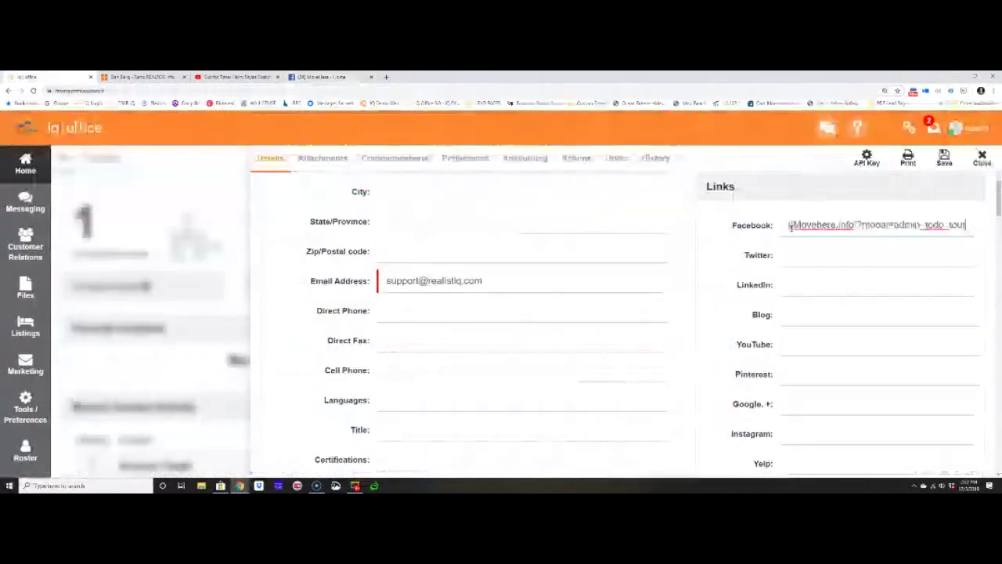
{"action": "left_click", "coordinate": [912, 173]}
Tick Sales Associate as the contact's role, save, and go back to Facebook.
{"action": "left_click", "coordinate": [389, 280]}
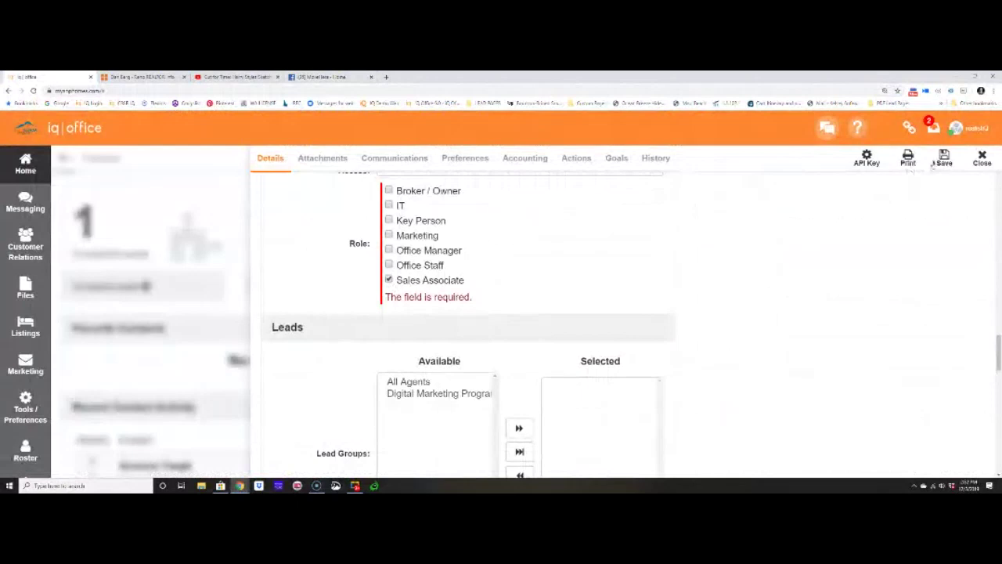
{"action": "left_click", "coordinate": [942, 159]}
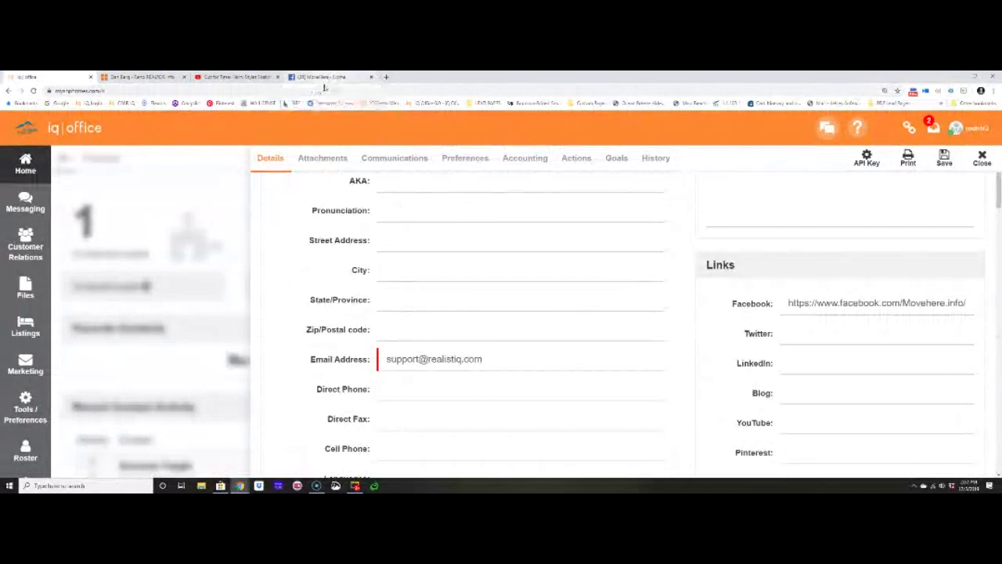
{"action": "key", "text": "ctrl+l"}
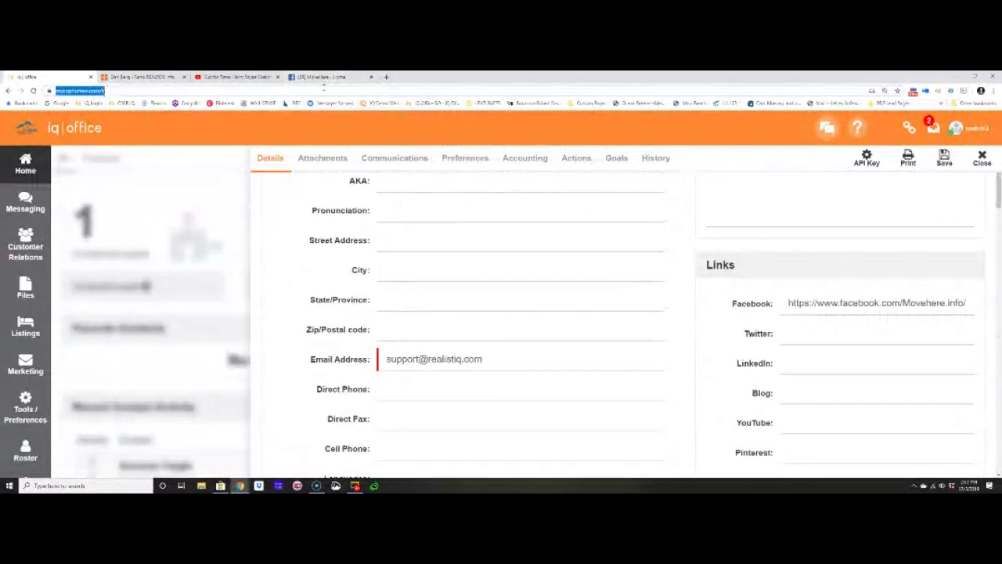
{"action": "left_click", "coordinate": [324, 78]}
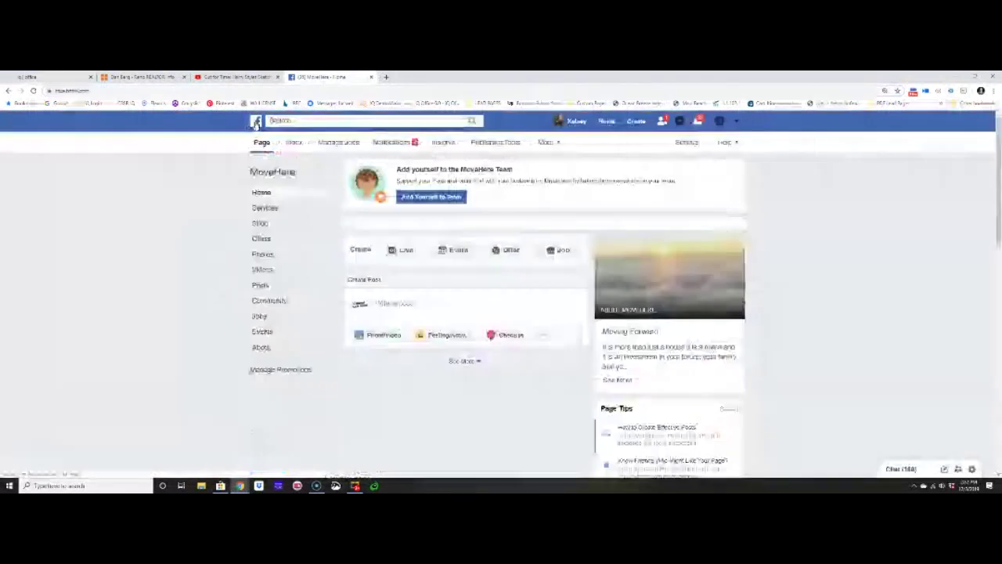
Open your personal Facebook profile from the news feed and copy its address for iQ Office.
{"action": "left_click", "coordinate": [255, 122]}
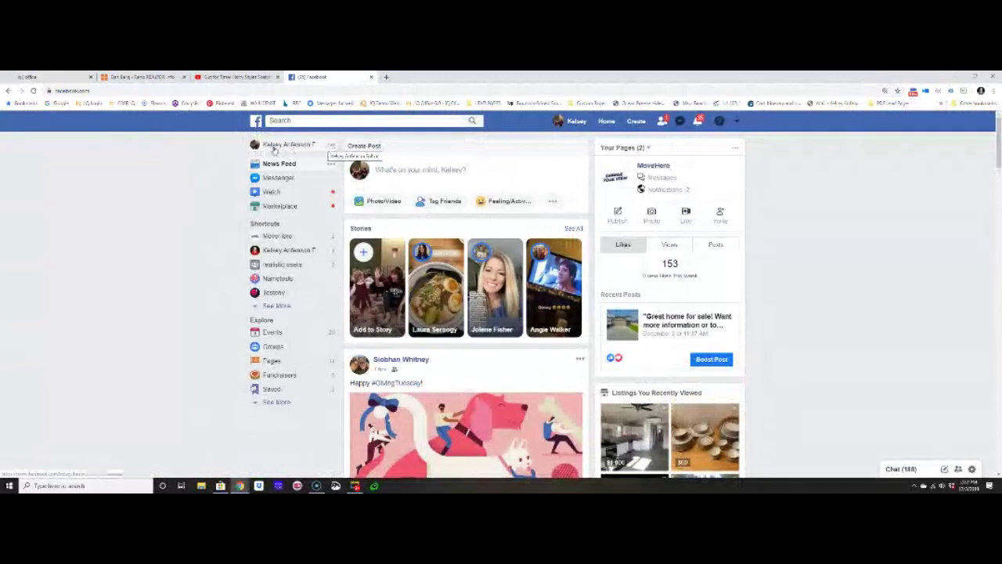
{"action": "left_click", "coordinate": [278, 144]}
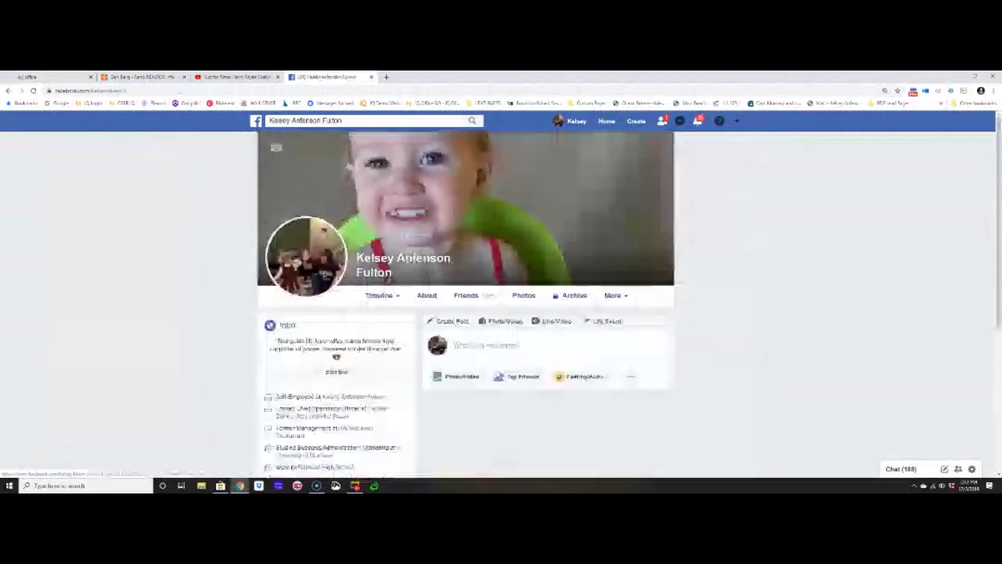
{"action": "left_click", "coordinate": [162, 92]}
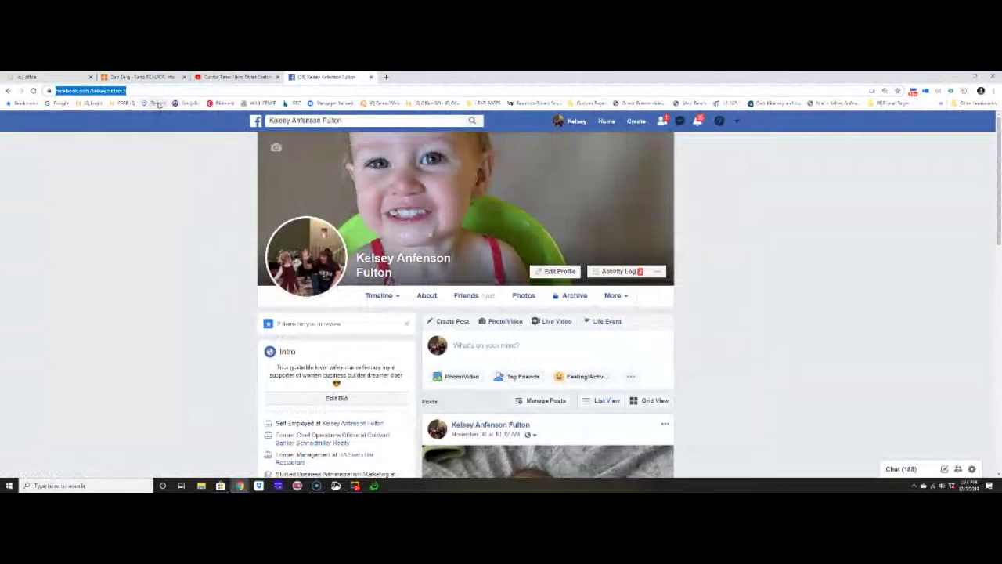
{"action": "left_click", "coordinate": [49, 76]}
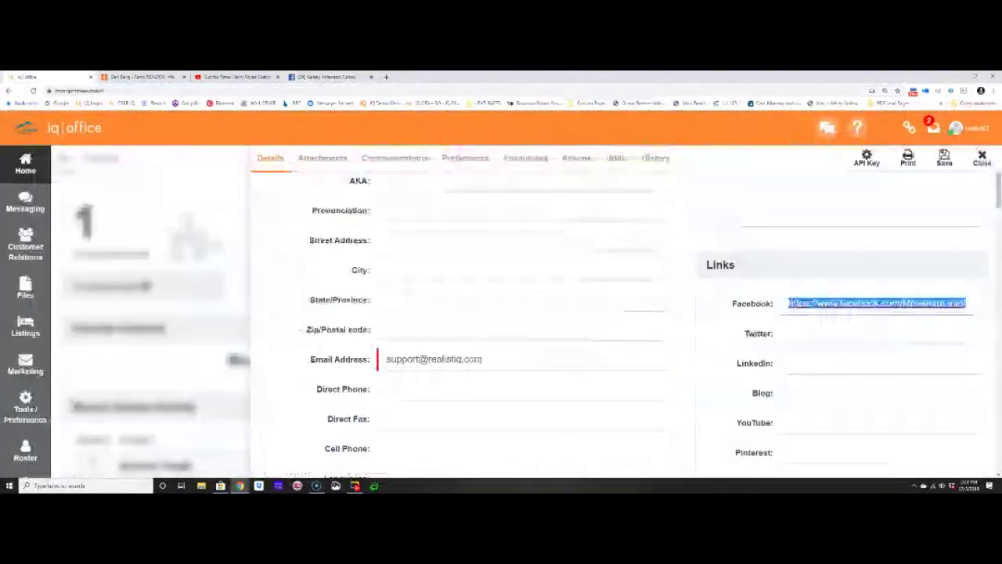
Replace the Facebook link with the personal profile address, save, and scroll down to Images.
{"action": "type", "text": "https://www.facebook.com/kelsey.fulton.3"}
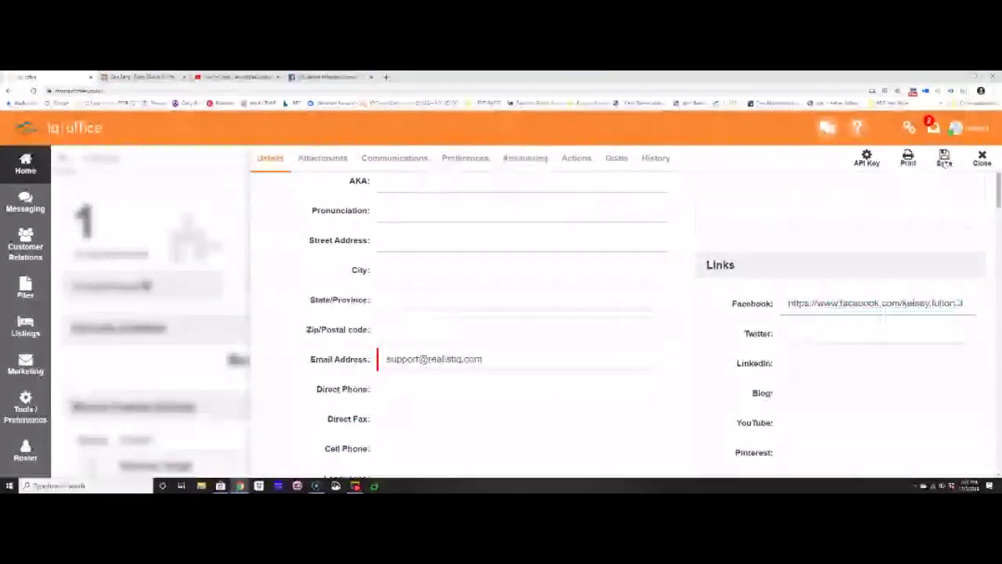
{"action": "left_click", "coordinate": [944, 159]}
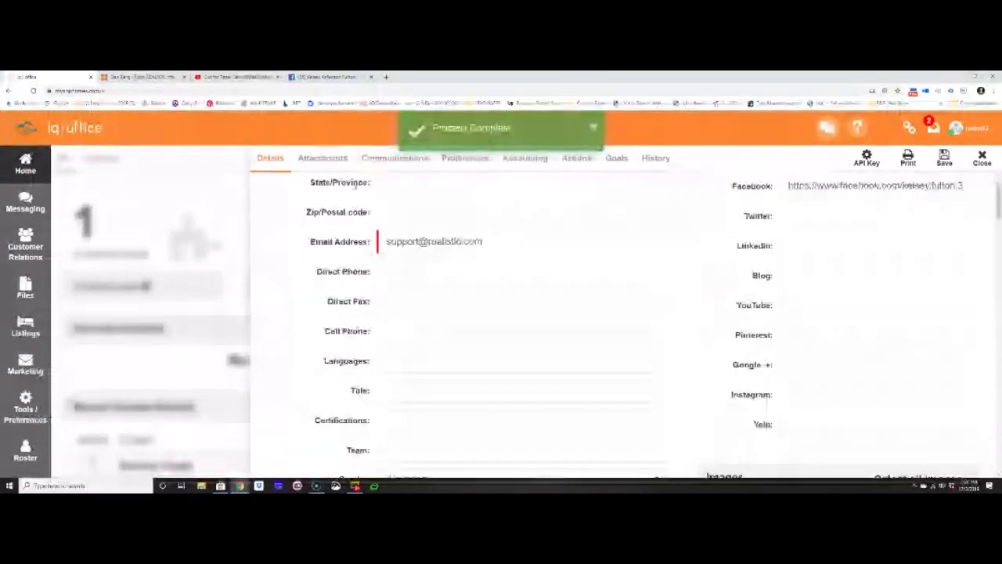
{"action": "left_click", "coordinate": [156, 77]}
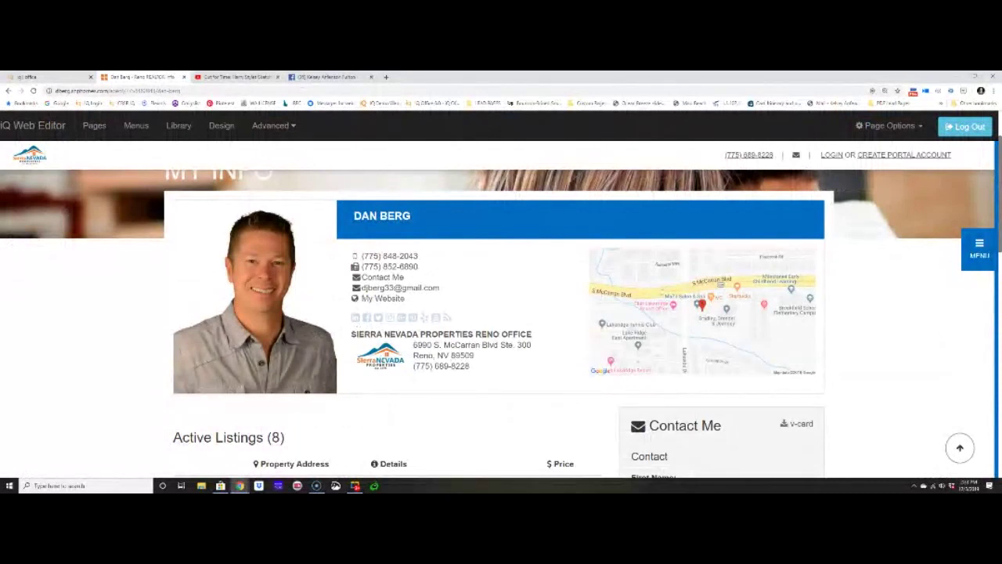
{"action": "left_click", "coordinate": [308, 76]}
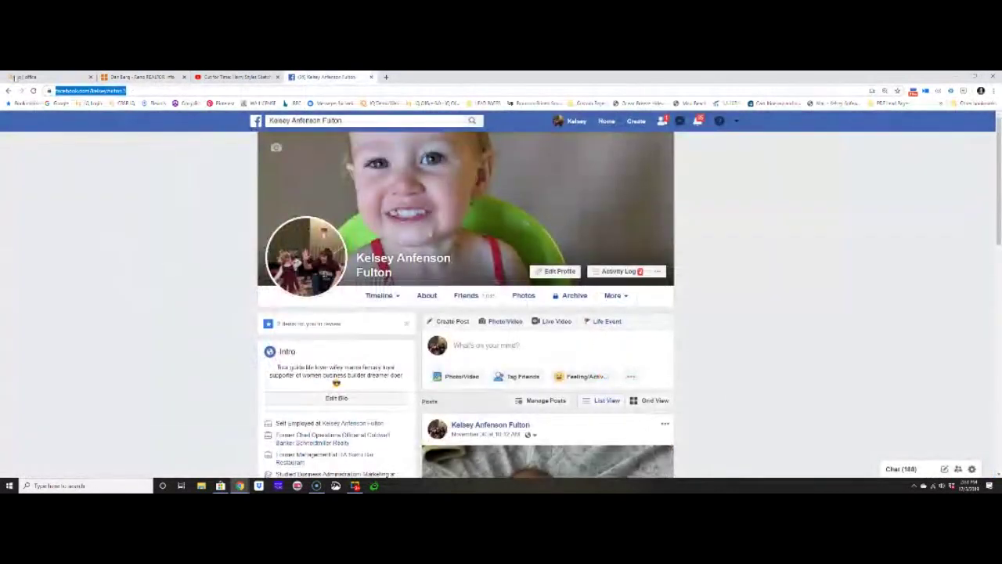
{"action": "left_click", "coordinate": [14, 78]}
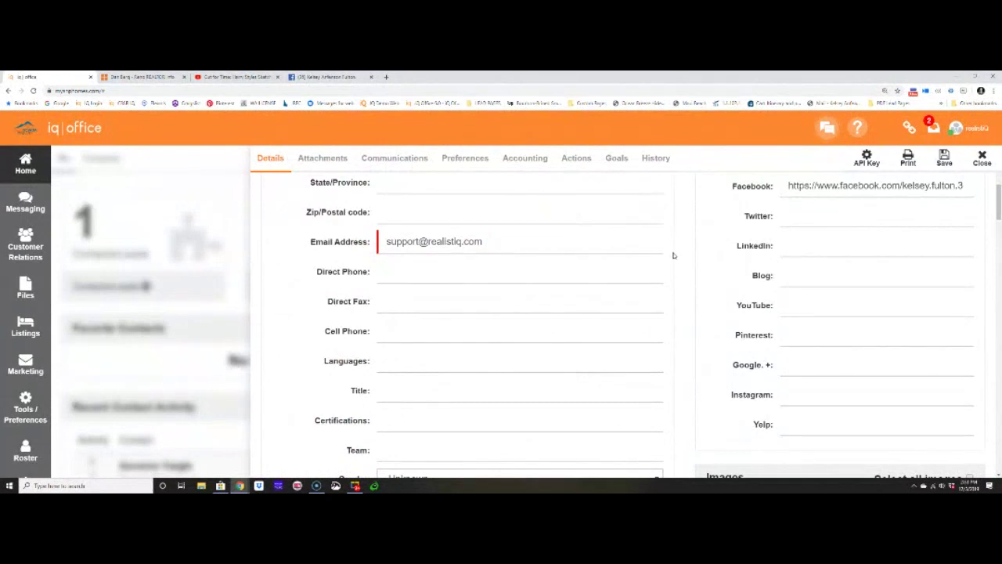
{"action": "scroll", "coordinate": [677, 263], "scroll_direction": "down", "scroll_amount": 1}
{"action": "scroll", "coordinate": [680, 262], "scroll_direction": "down", "scroll_amount": 2}
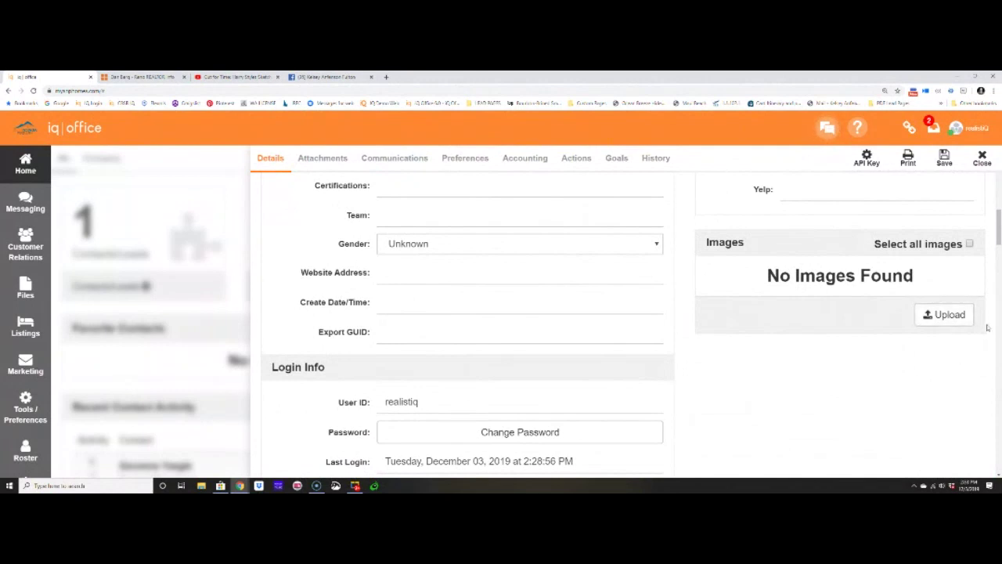
Try uploading a contact photo, then delete the agent's profile photo so Images shows No Images Found.
{"action": "left_click", "coordinate": [943, 320]}
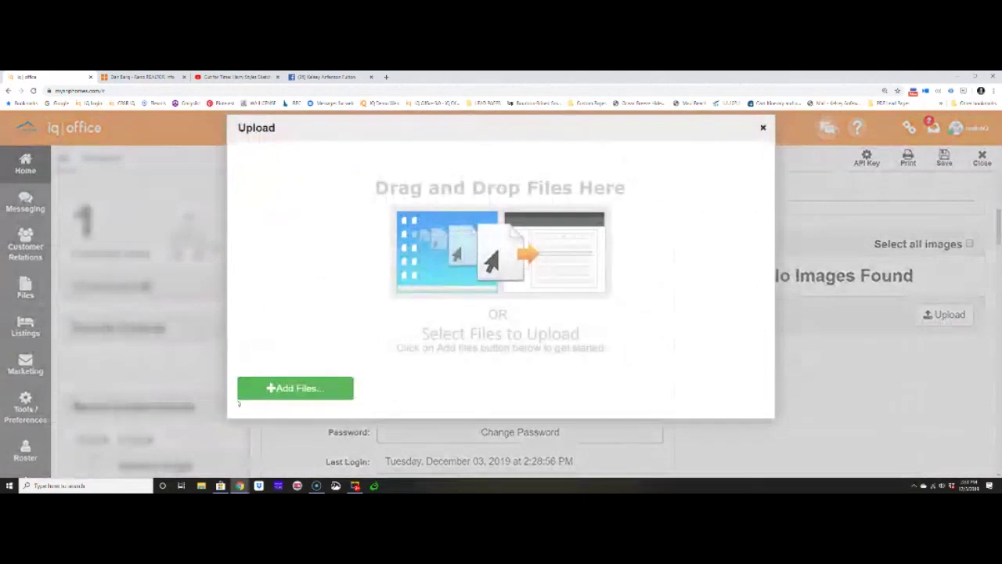
{"action": "left_click", "coordinate": [300, 389]}
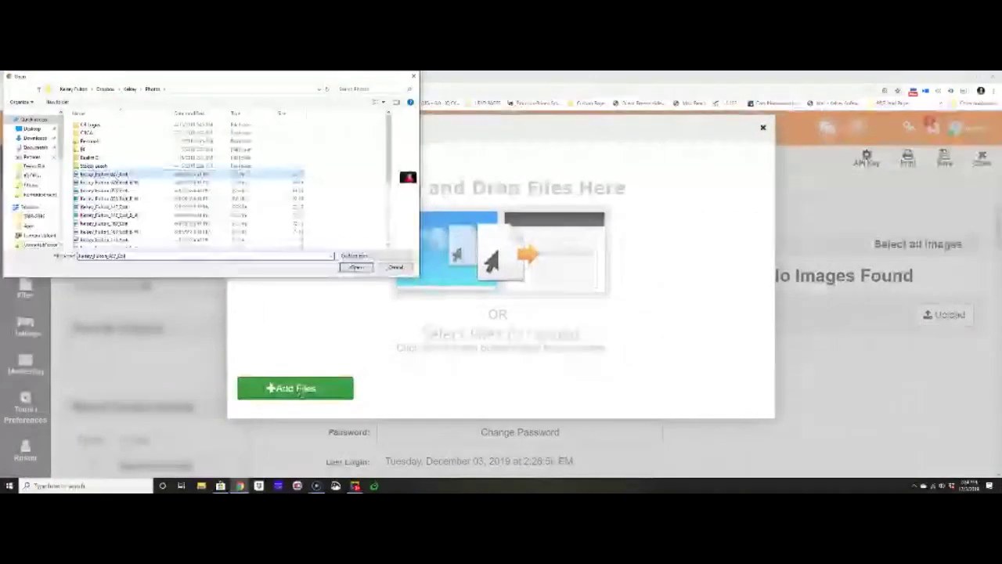
{"action": "key", "text": "Return"}
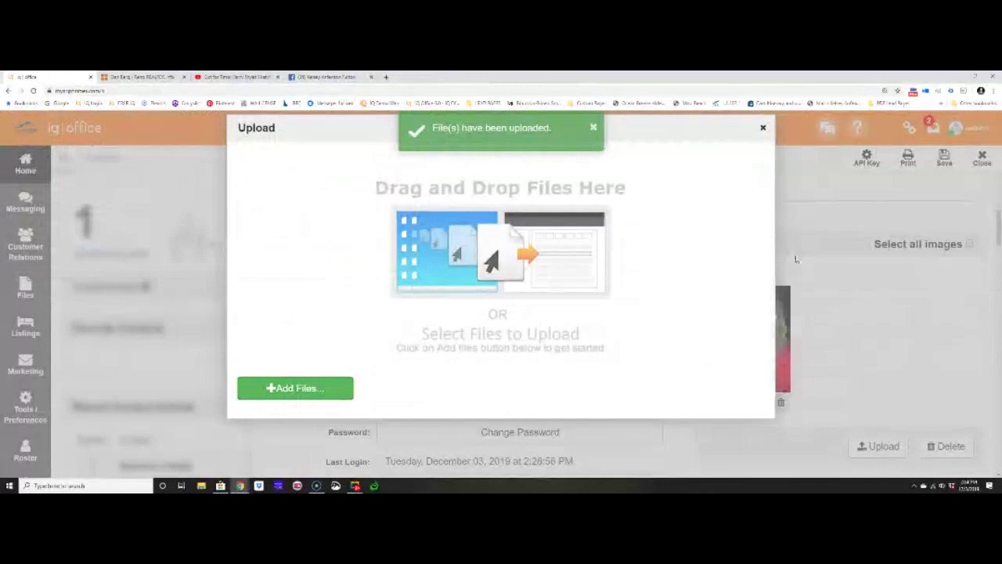
{"action": "left_click", "coordinate": [796, 259]}
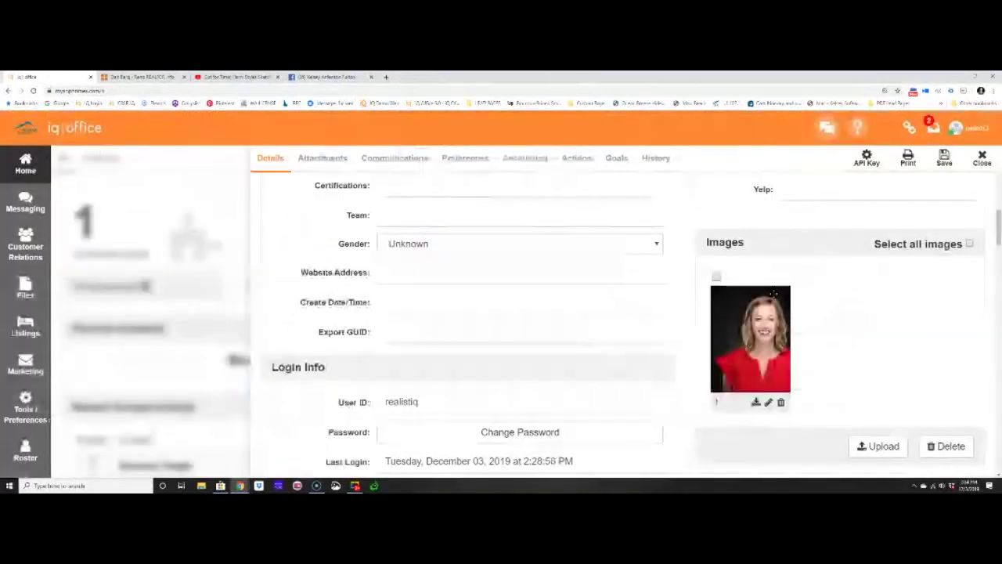
{"action": "left_click", "coordinate": [780, 402]}
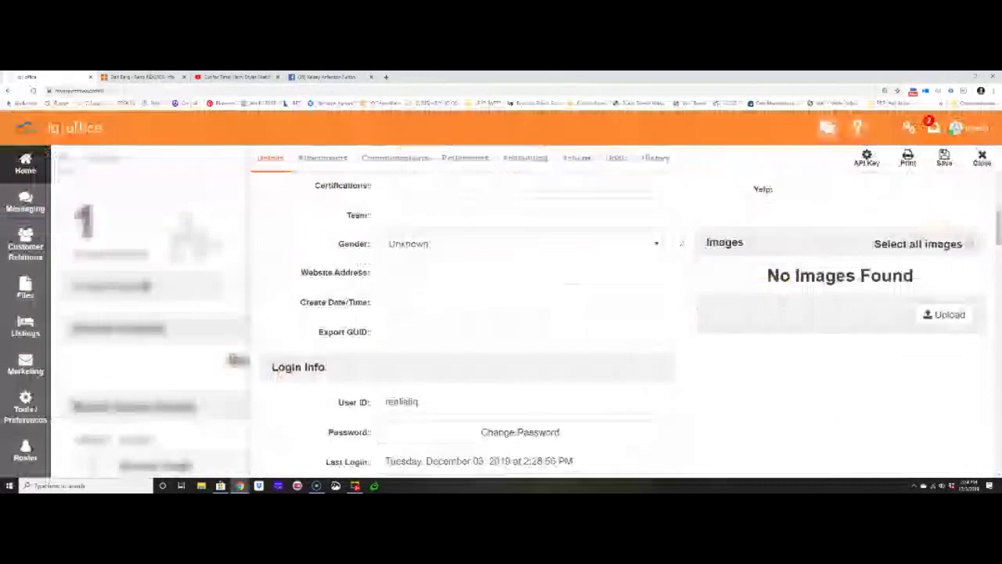
Scroll to Profile Text, select all its text, then click into the empty Video Profile URL field.
{"action": "scroll", "coordinate": [681, 243], "scroll_direction": "down", "scroll_amount": 10}
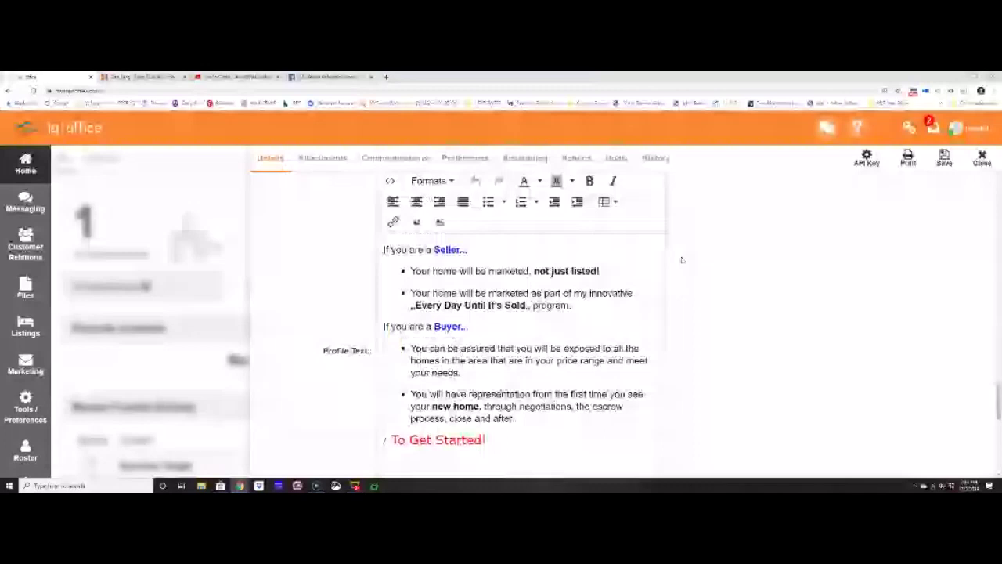
{"action": "left_click", "coordinate": [141, 77]}
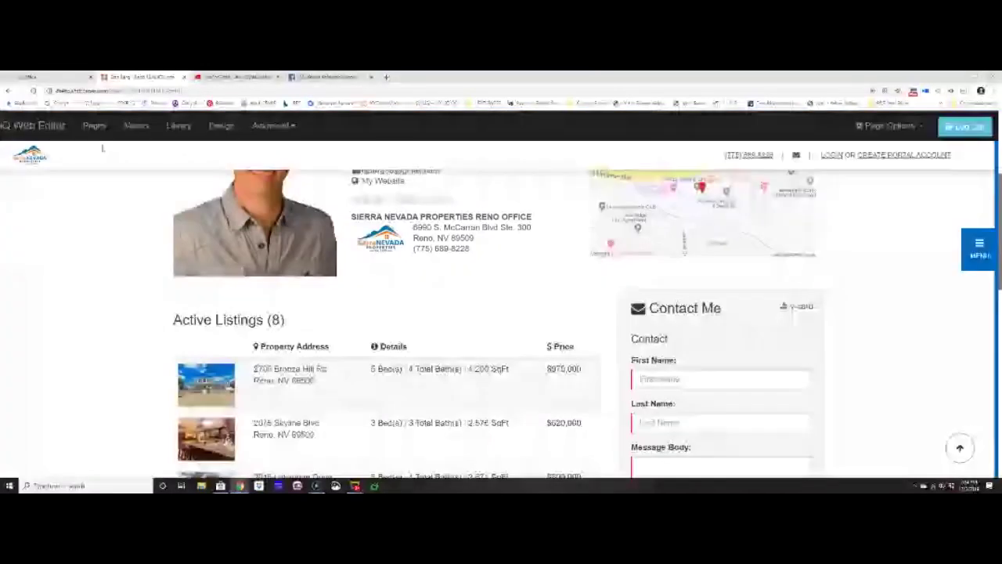
{"action": "key", "text": "ctrl+shift+Tab"}
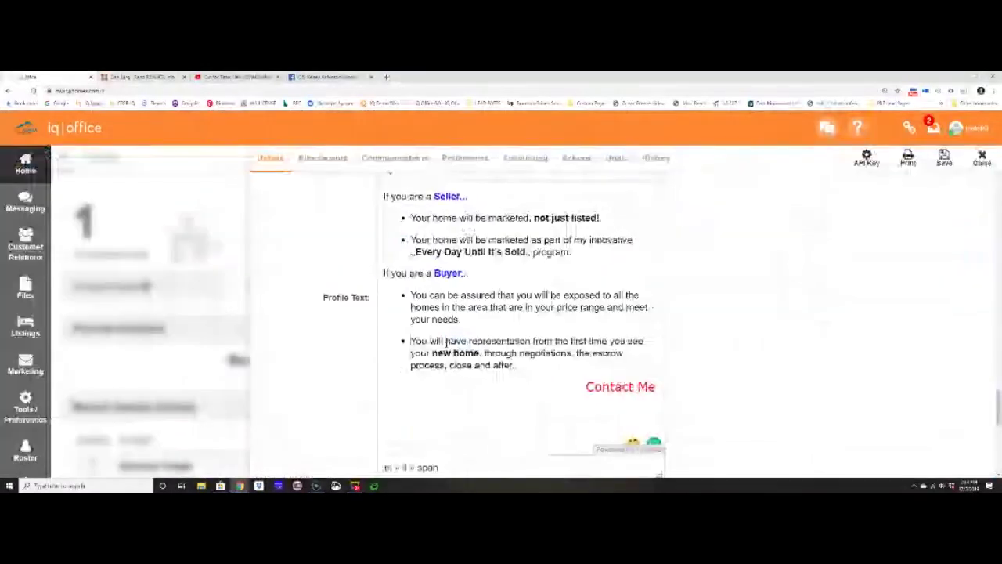
{"action": "key", "text": "ctrl+a"}
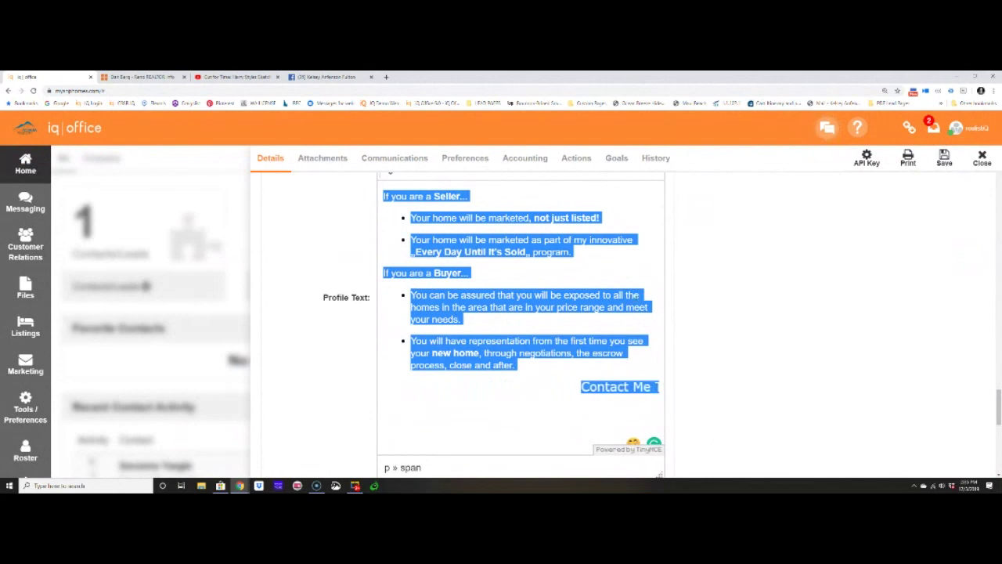
{"action": "scroll", "coordinate": [500, 313], "scroll_direction": "up", "scroll_amount": 3}
{"action": "left_click_drag", "start_coordinate": [291, 214], "coordinate": [394, 213]}
{"action": "left_click", "coordinate": [395, 214]}
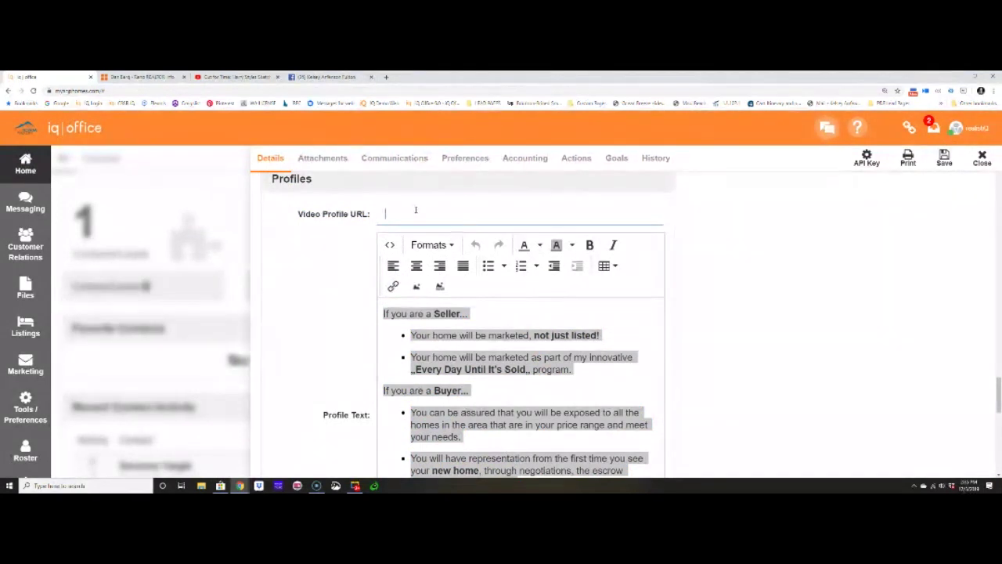
{"action": "left_click", "coordinate": [266, 76]}
{"action": "left_click", "coordinate": [521, 199]}
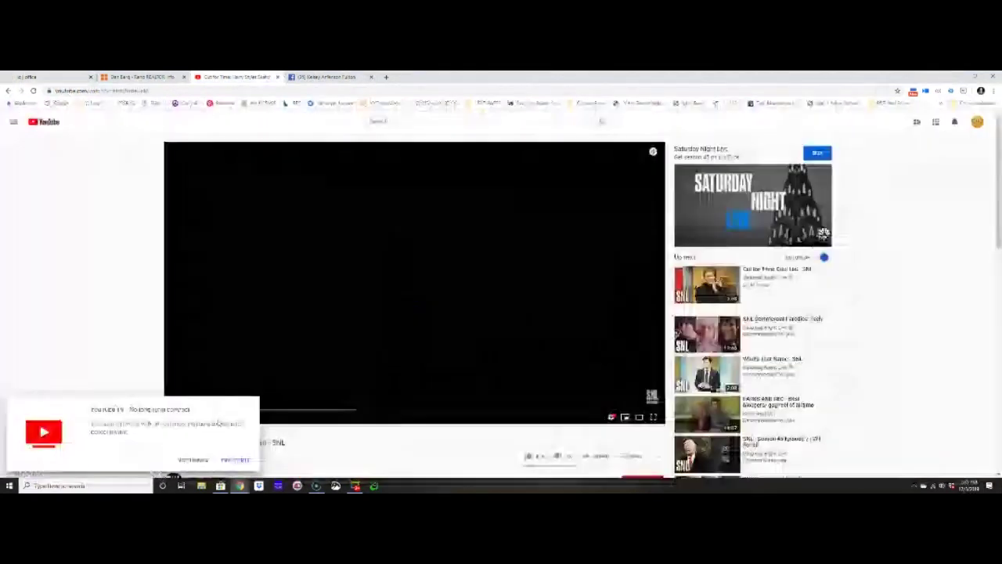
{"action": "left_click", "coordinate": [600, 455]}
{"action": "left_click", "coordinate": [574, 308]}
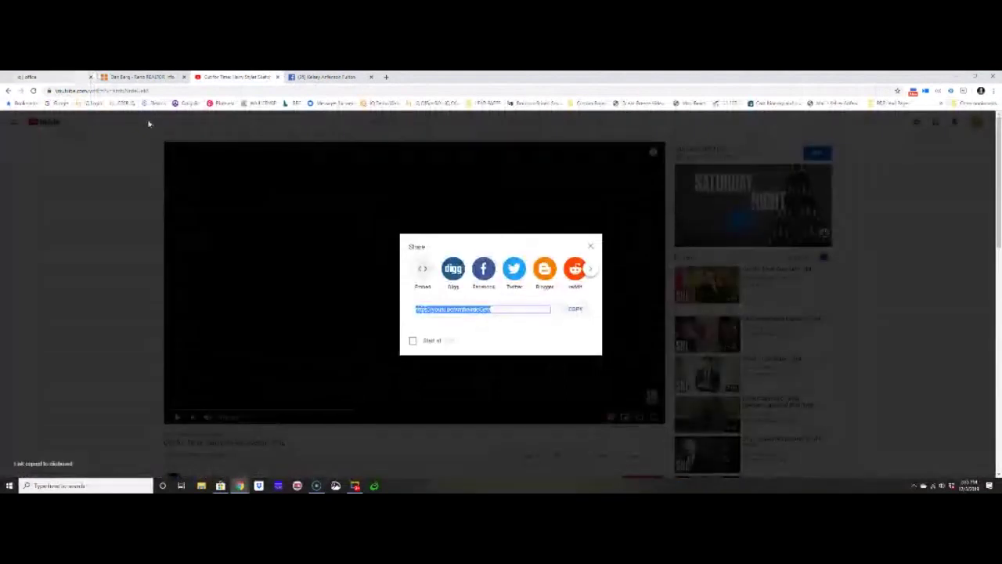
{"action": "left_click", "coordinate": [71, 77]}
{"action": "left_click", "coordinate": [392, 212]}
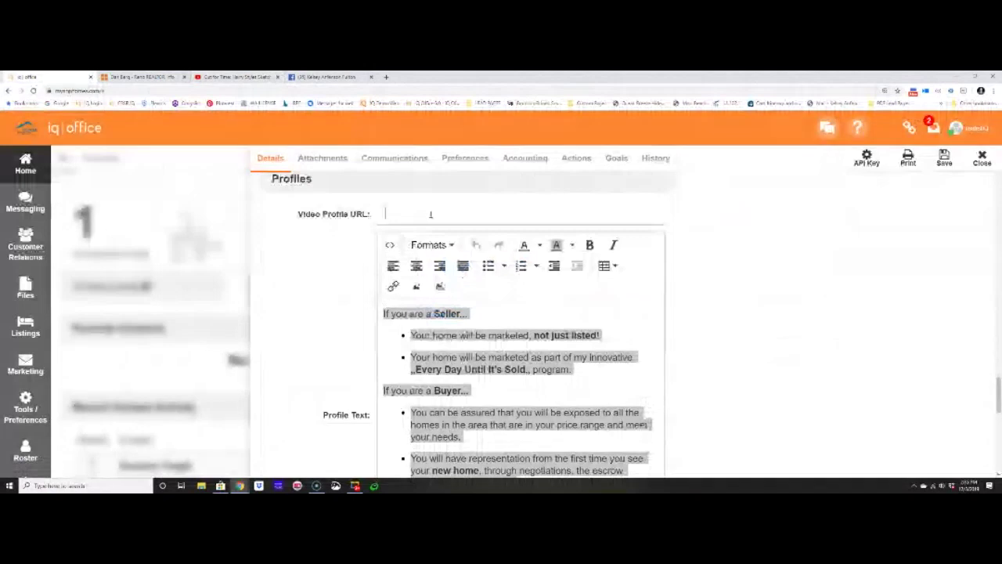
{"action": "key", "text": "ctrl+v"}
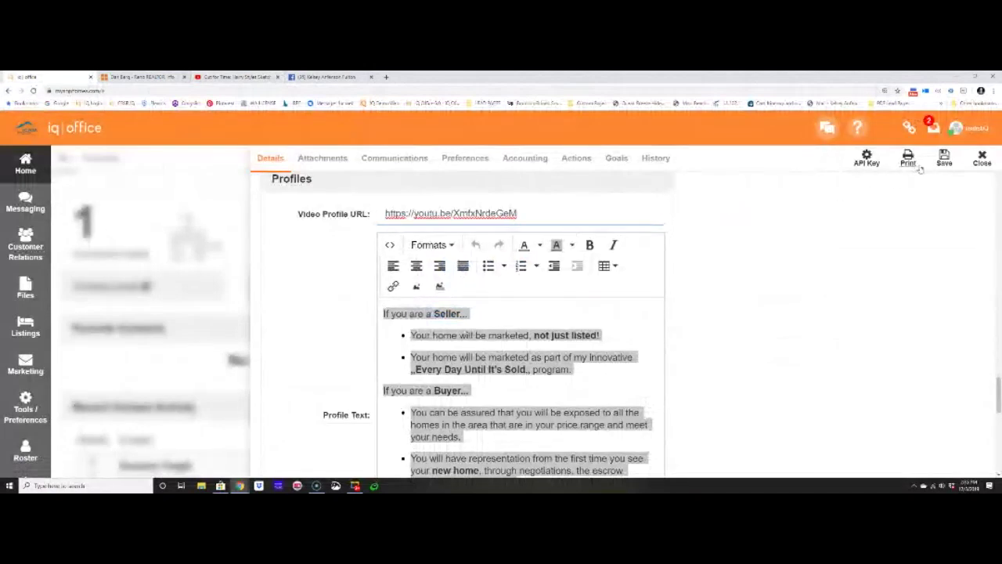
Save the profile with the video link and bring up the email signature template picker.
{"action": "left_click", "coordinate": [942, 159]}
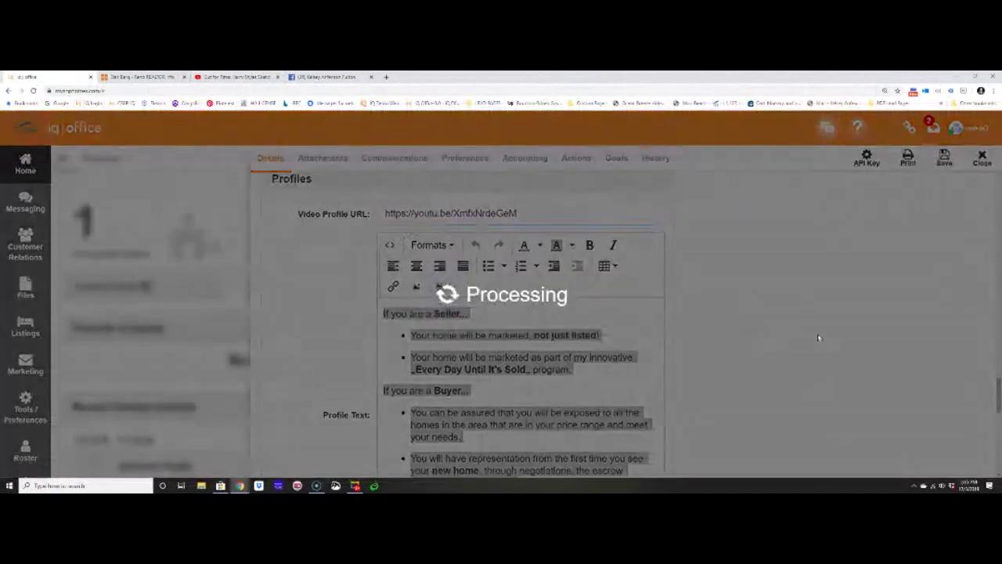
{"action": "scroll", "coordinate": [607, 295], "scroll_direction": "down", "scroll_amount": 15}
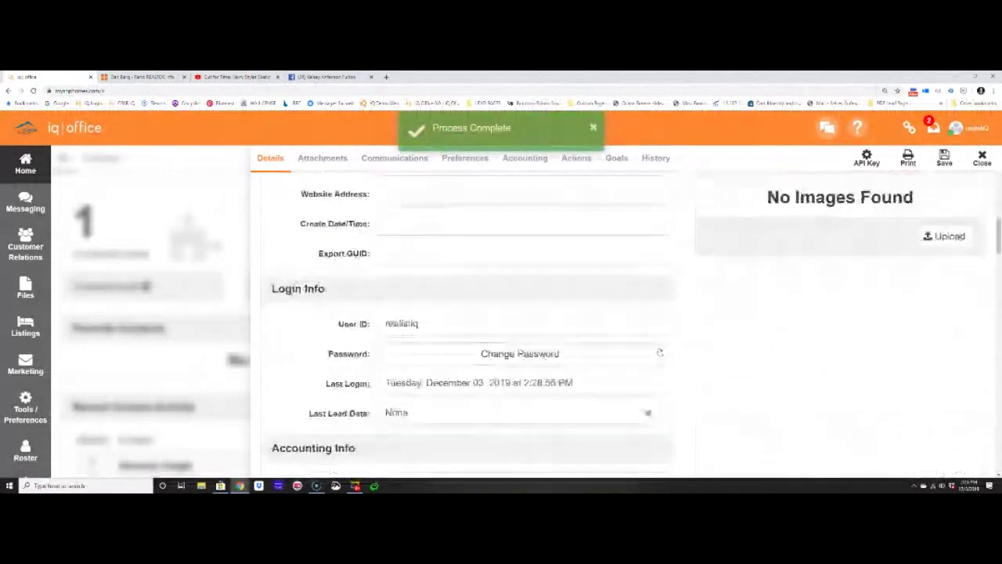
{"action": "scroll", "coordinate": [733, 358], "scroll_direction": "down", "scroll_amount": 15}
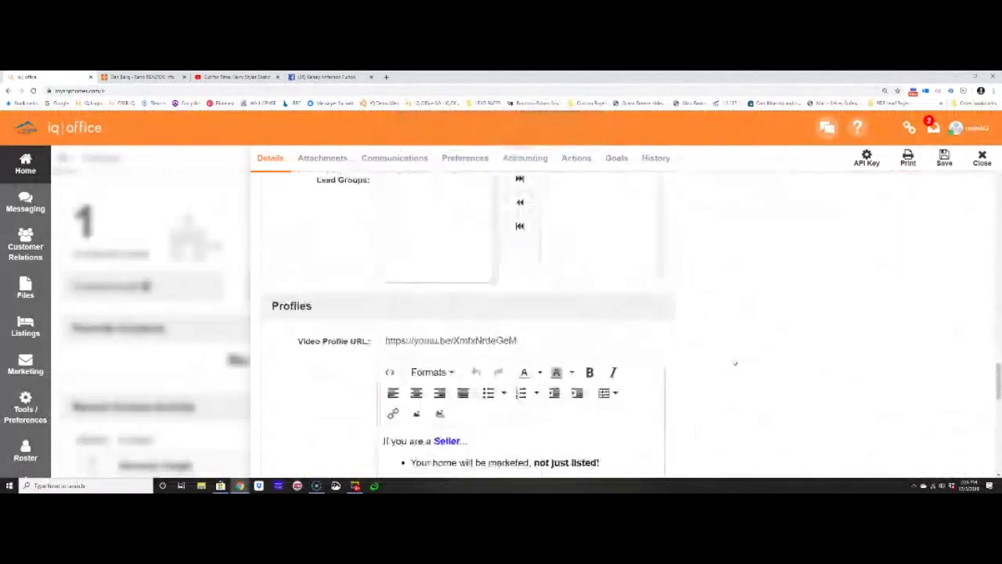
{"action": "scroll", "coordinate": [735, 362], "scroll_direction": "down", "scroll_amount": 6}
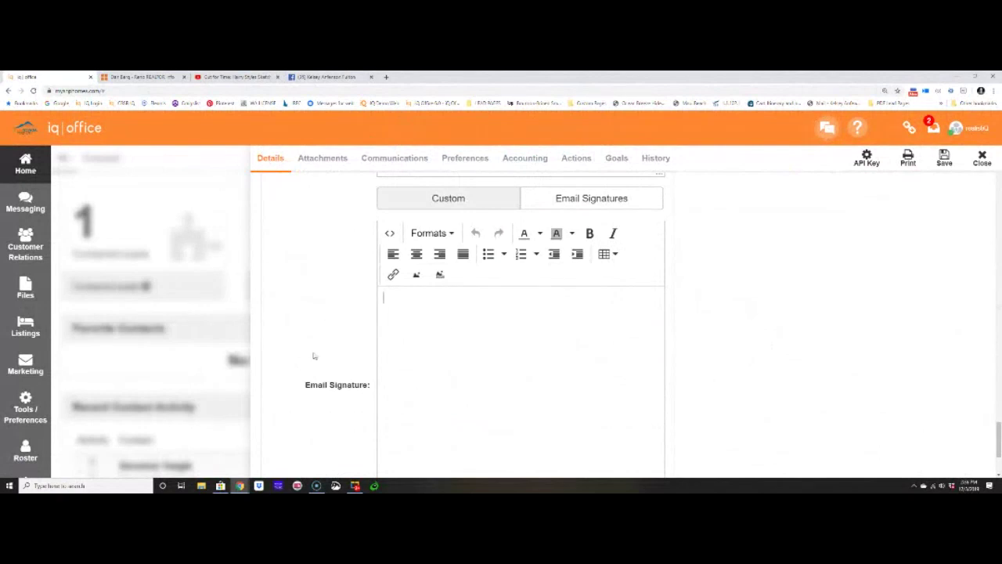
{"action": "left_click", "coordinate": [598, 203]}
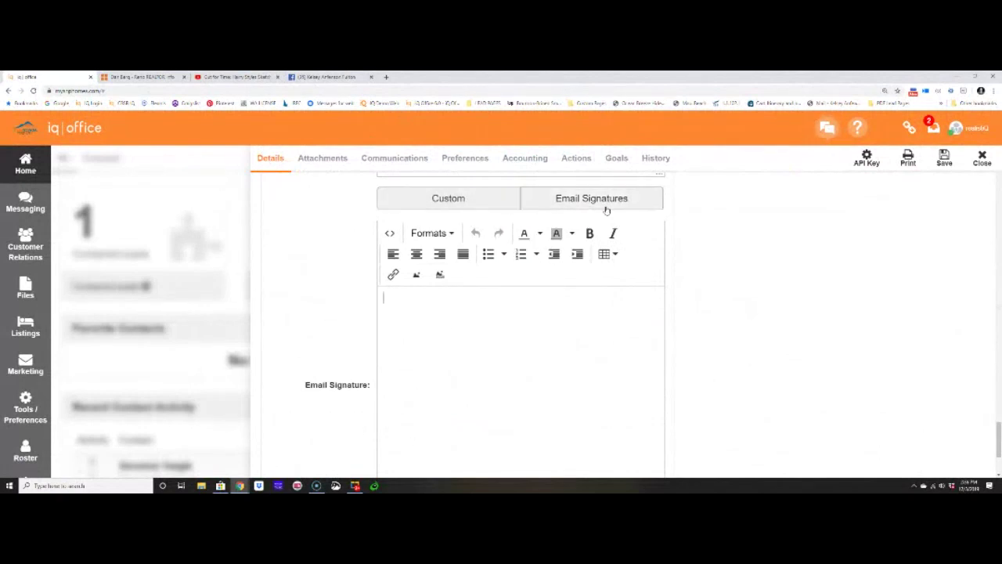
{"action": "left_click", "coordinate": [589, 205]}
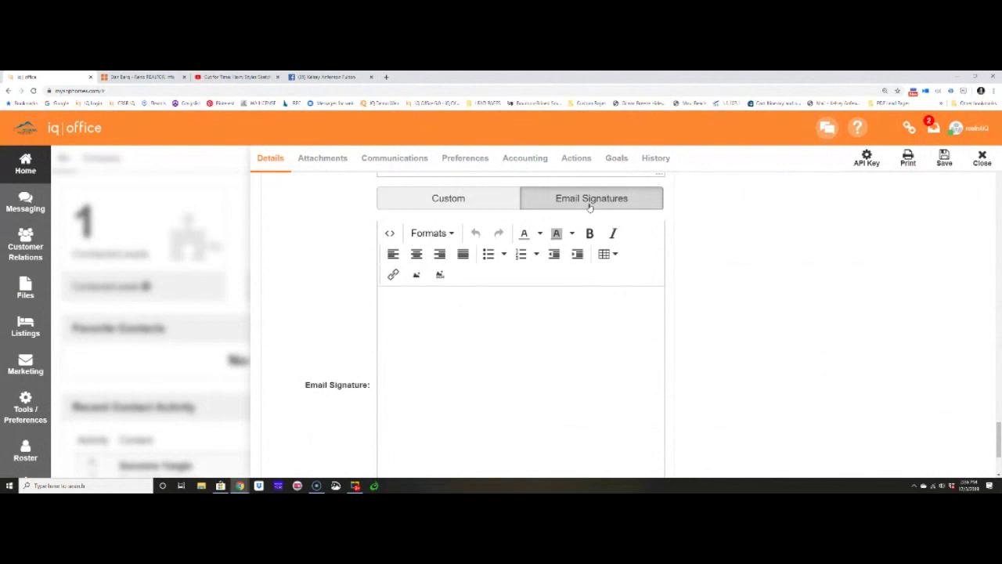
Choose the Agent Email Signature 1 Dark Grey template and save the signature.
{"action": "scroll", "coordinate": [389, 243], "scroll_direction": "down", "scroll_amount": 1}
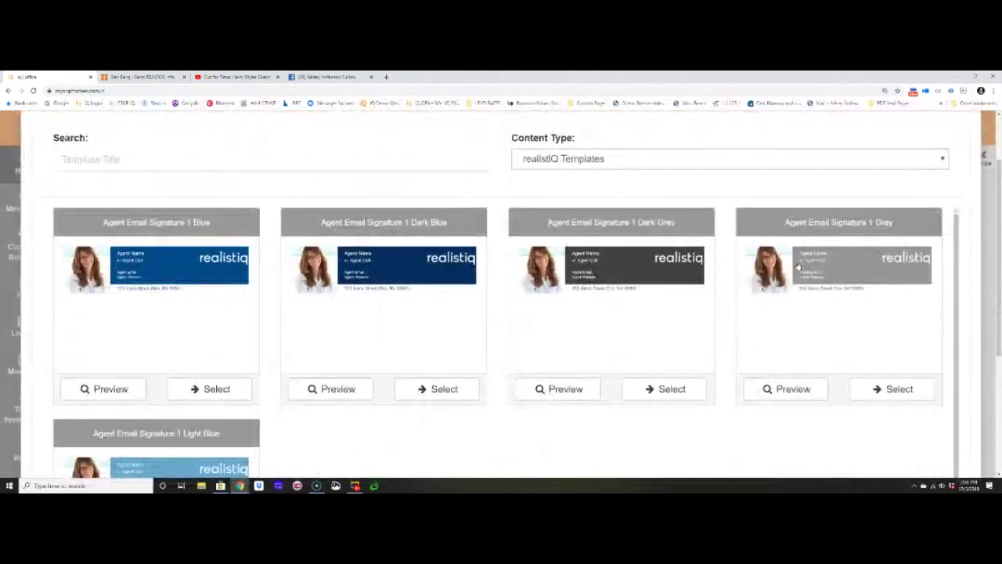
{"action": "left_click", "coordinate": [662, 390]}
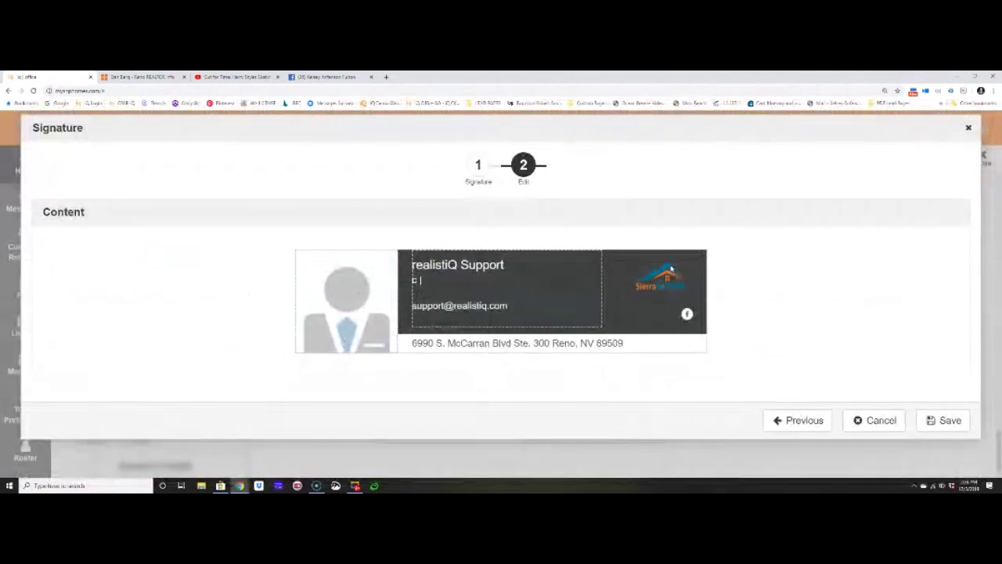
{"action": "left_click", "coordinate": [935, 422]}
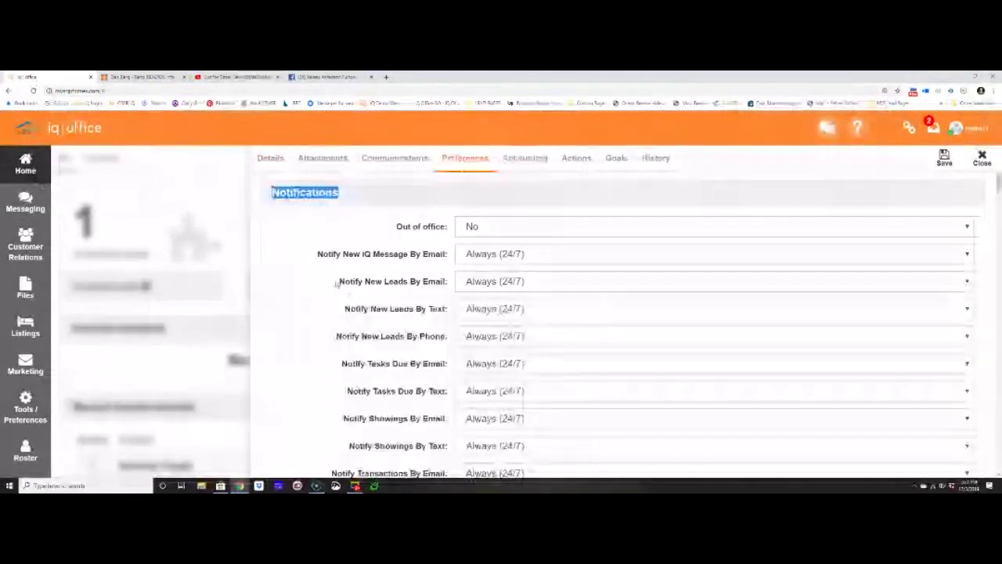
Set Notify New Leads By Email to Use My Office Hours and By Phone to Never.
{"action": "left_click_drag", "start_coordinate": [338, 284], "coordinate": [448, 282]}
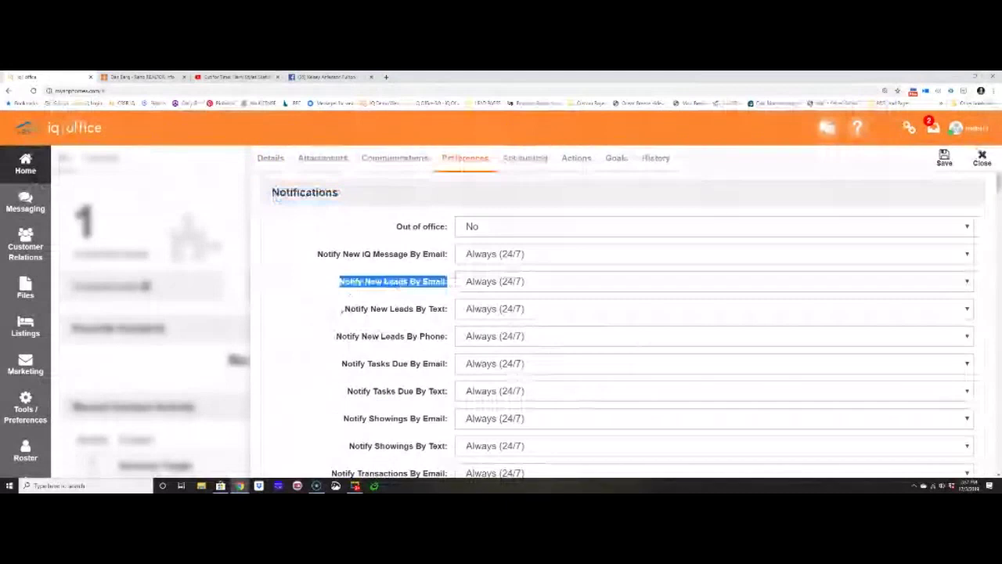
{"action": "left_click_drag", "start_coordinate": [335, 336], "coordinate": [448, 337]}
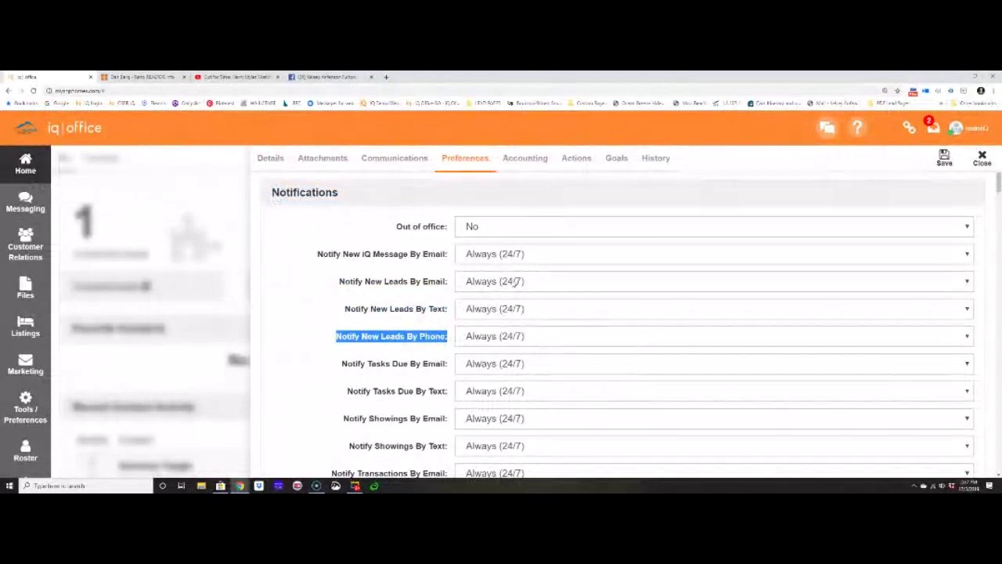
{"action": "left_click", "coordinate": [515, 282]}
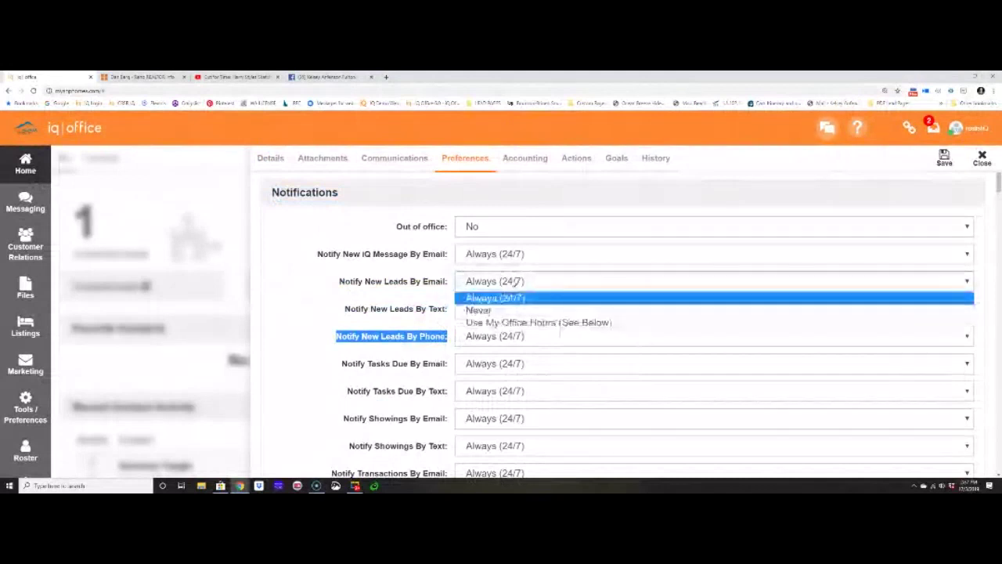
{"action": "left_click", "coordinate": [483, 324]}
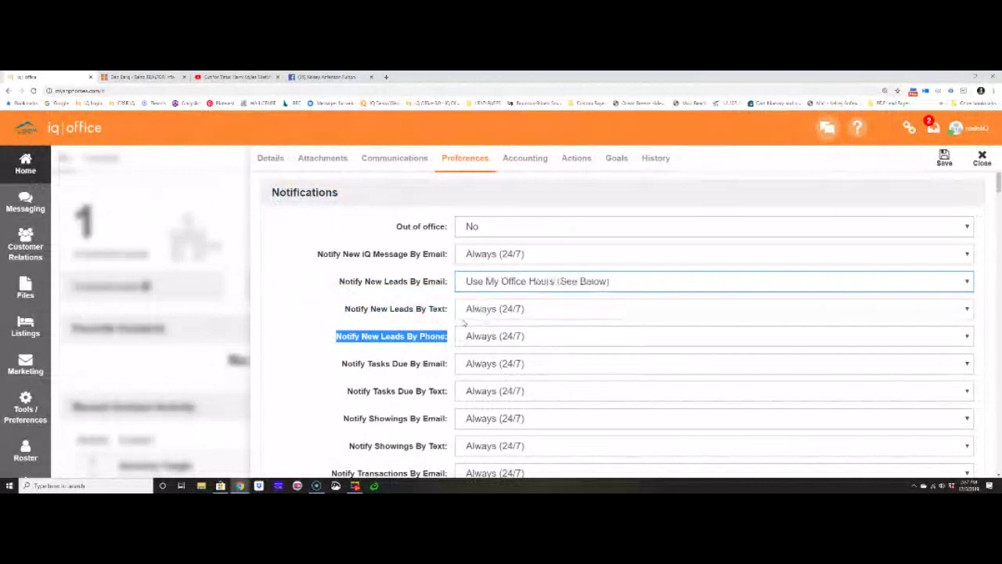
{"action": "left_click", "coordinate": [490, 337]}
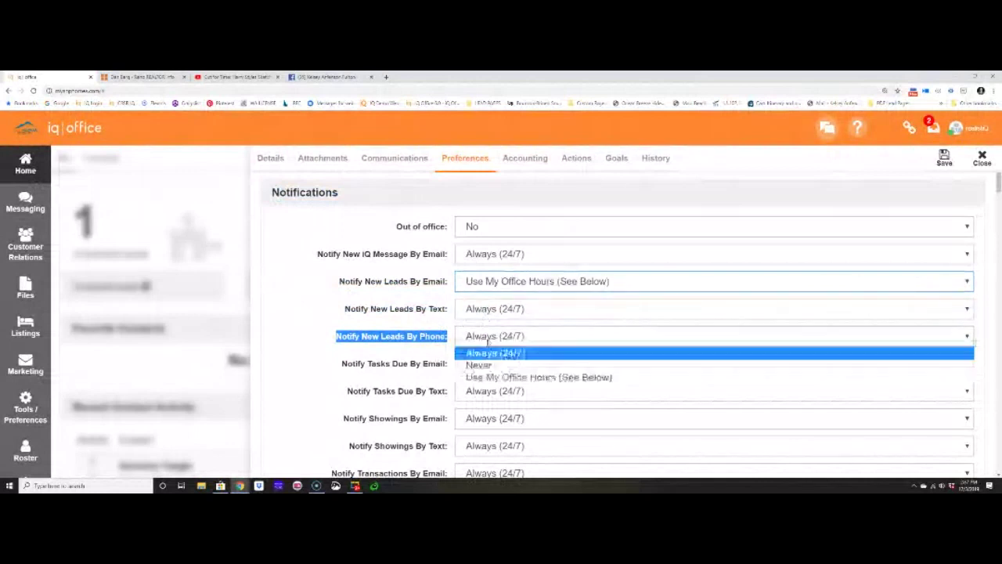
{"action": "left_click", "coordinate": [489, 365]}
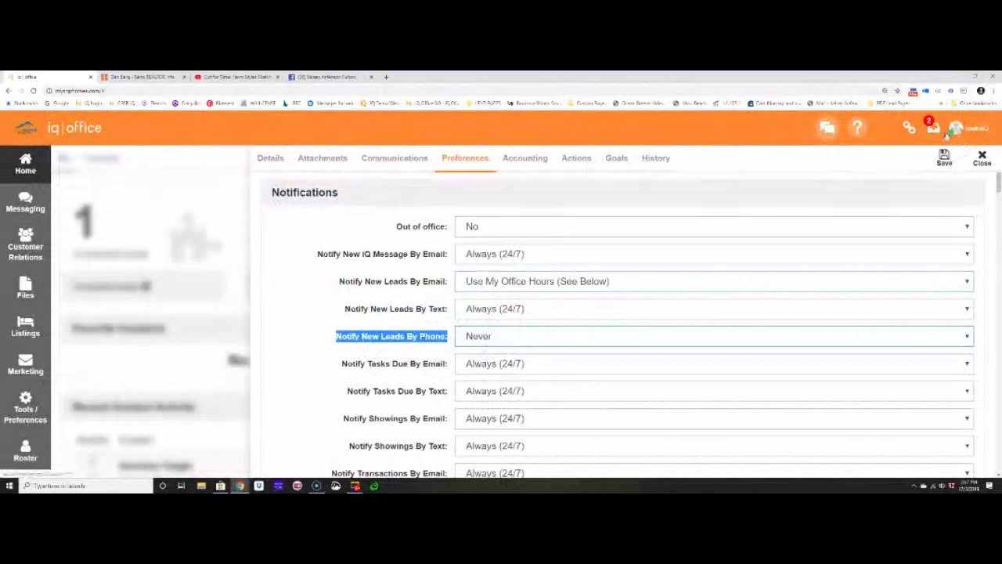
{"action": "triple_click", "coordinate": [943, 159]}
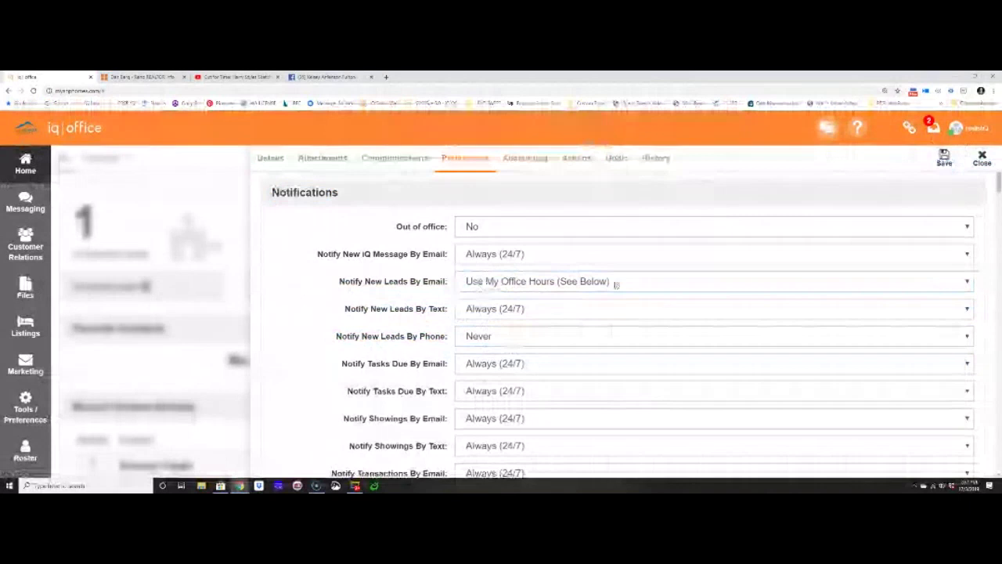
{"action": "scroll", "coordinate": [312, 274], "scroll_direction": "down", "scroll_amount": 3}
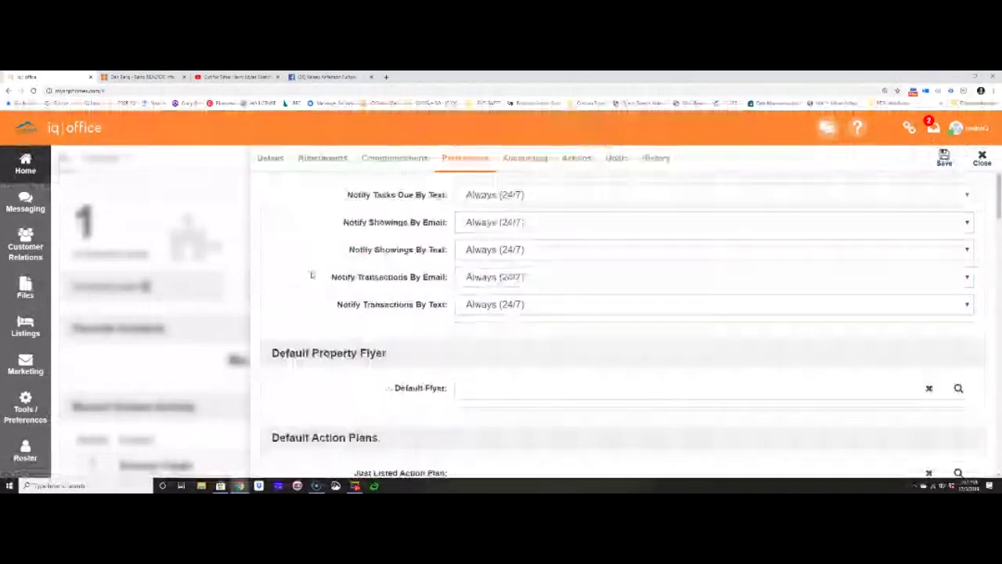
Under My Office Hours, set Monday's Time In to 07:00 AM and Time Out to 07:30 PM.
{"action": "scroll", "coordinate": [312, 274], "scroll_direction": "down", "scroll_amount": 5}
{"action": "scroll", "coordinate": [314, 284], "scroll_direction": "down", "scroll_amount": 3}
{"action": "triple_click", "coordinate": [470, 209]}
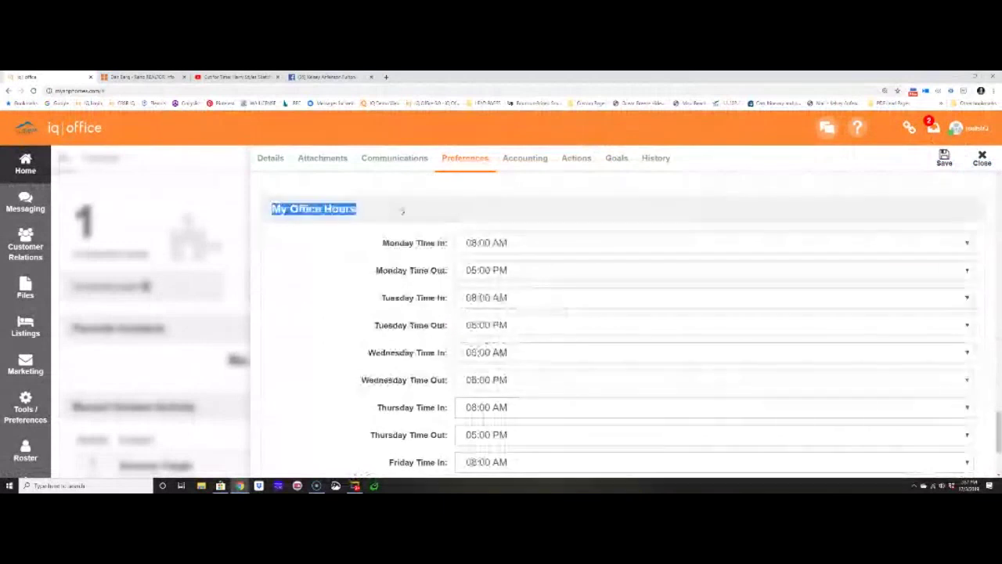
{"action": "left_click", "coordinate": [498, 246]}
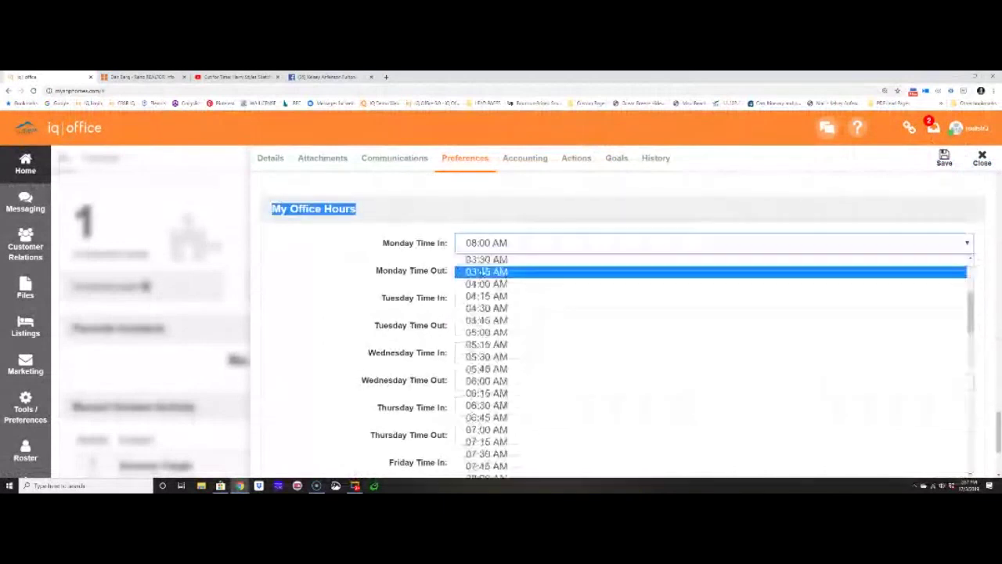
{"action": "left_click", "coordinate": [520, 429]}
{"action": "left_click", "coordinate": [511, 270]}
{"action": "scroll", "coordinate": [485, 376], "scroll_direction": "down", "scroll_amount": 3}
{"action": "left_click", "coordinate": [500, 357]}
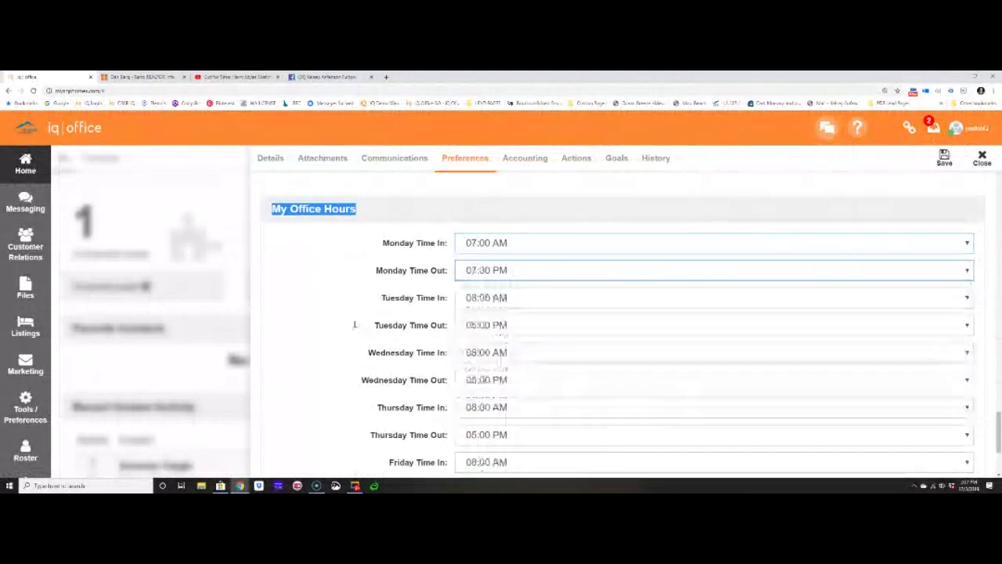
{"action": "left_click", "coordinate": [355, 284]}
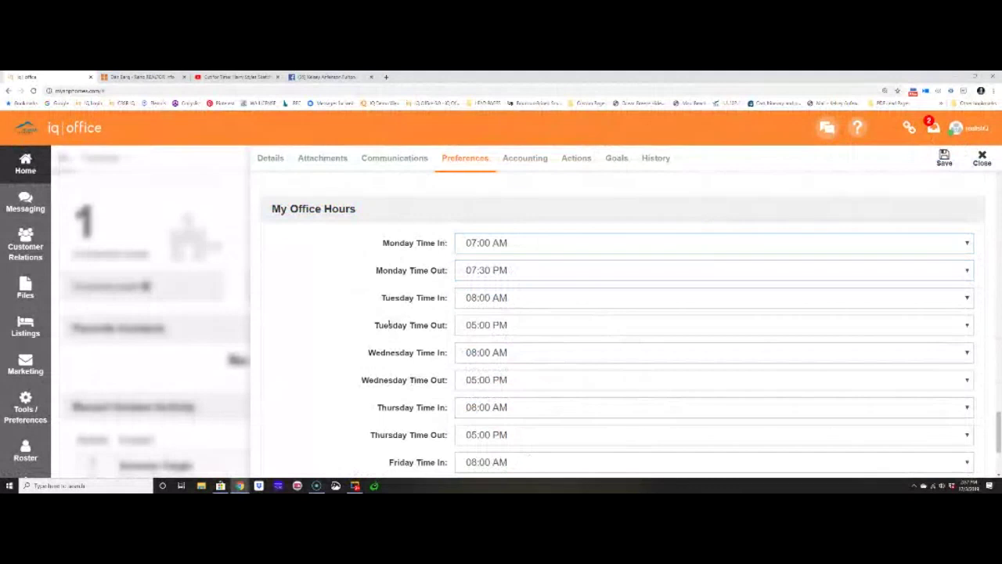
{"action": "scroll", "coordinate": [389, 324], "scroll_direction": "up", "scroll_amount": 5}
{"action": "left_click_drag", "start_coordinate": [340, 281], "coordinate": [463, 278]}
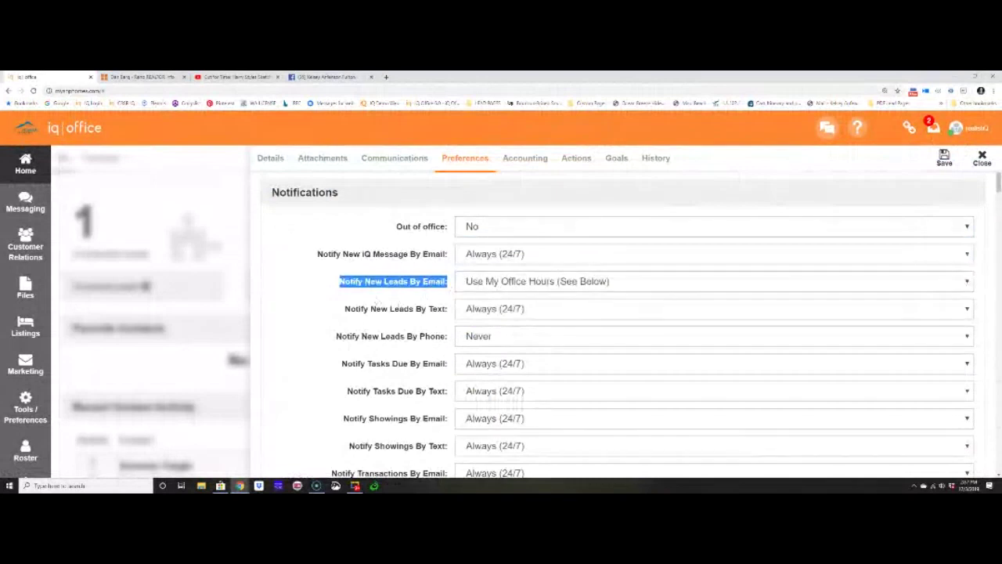
Change Notify New Leads By Phone from Never to Always (24/7).
{"action": "left_click", "coordinate": [529, 338]}
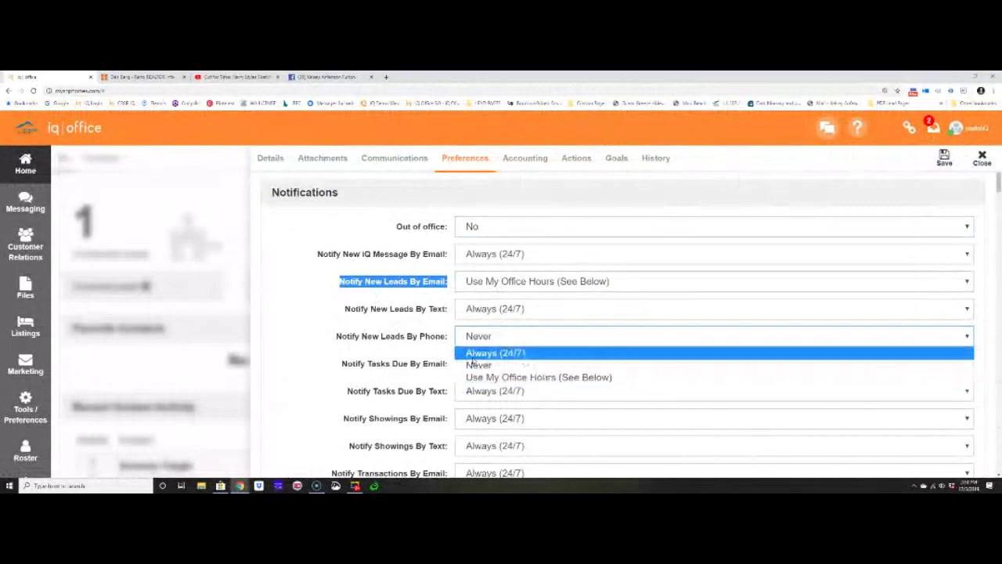
{"action": "left_click", "coordinate": [478, 353]}
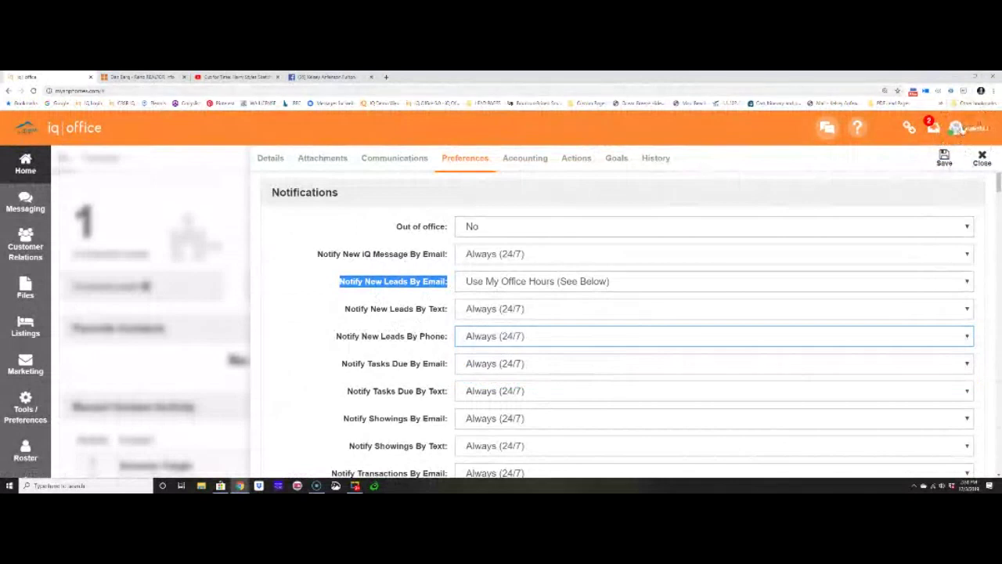
{"action": "left_click", "coordinate": [957, 127]}
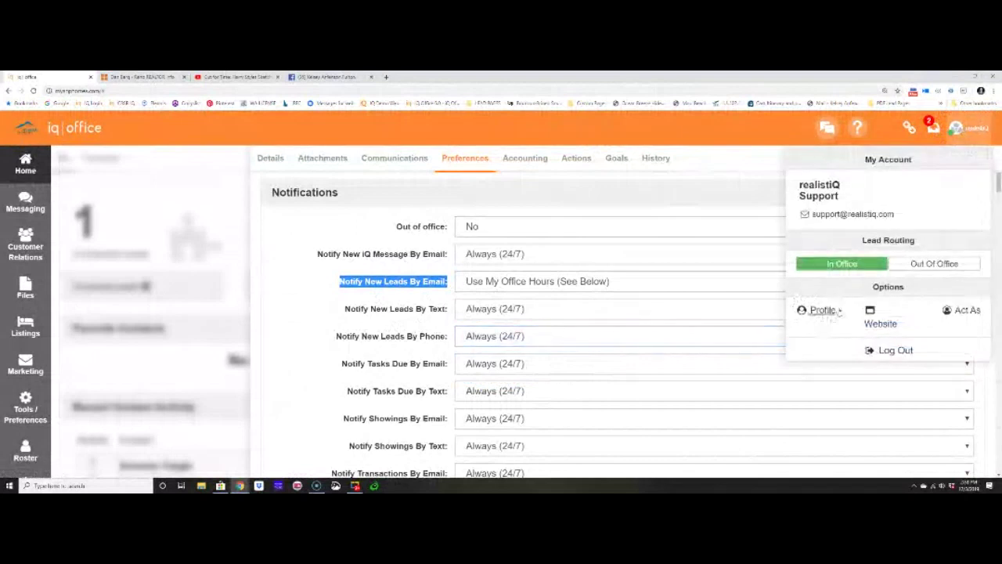
Open the agent Profile and scroll its Details tab down to the Email Signature.
{"action": "left_click", "coordinate": [263, 151]}
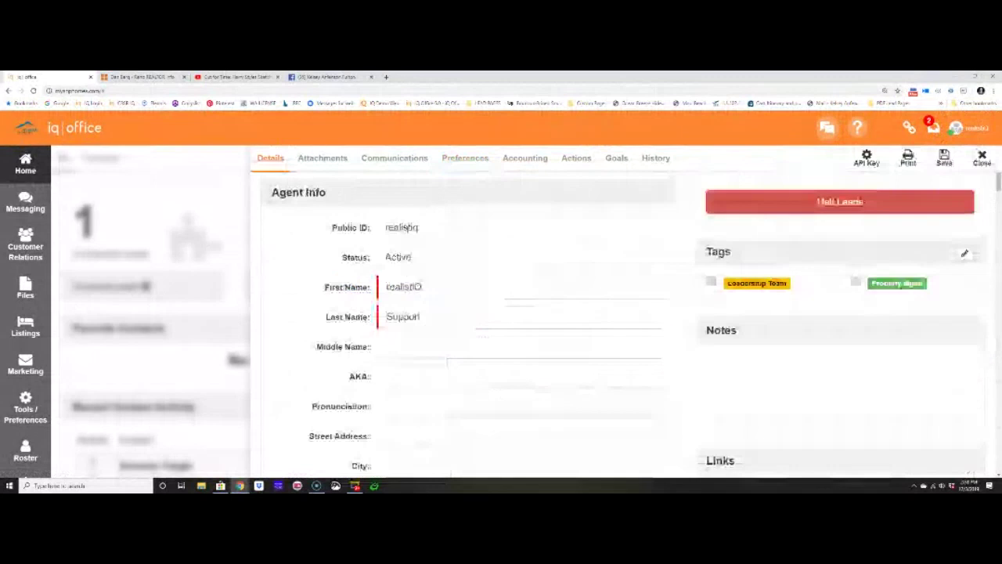
{"action": "scroll", "coordinate": [619, 313], "scroll_direction": "down", "scroll_amount": 5}
{"action": "scroll", "coordinate": [619, 313], "scroll_direction": "up", "scroll_amount": 2}
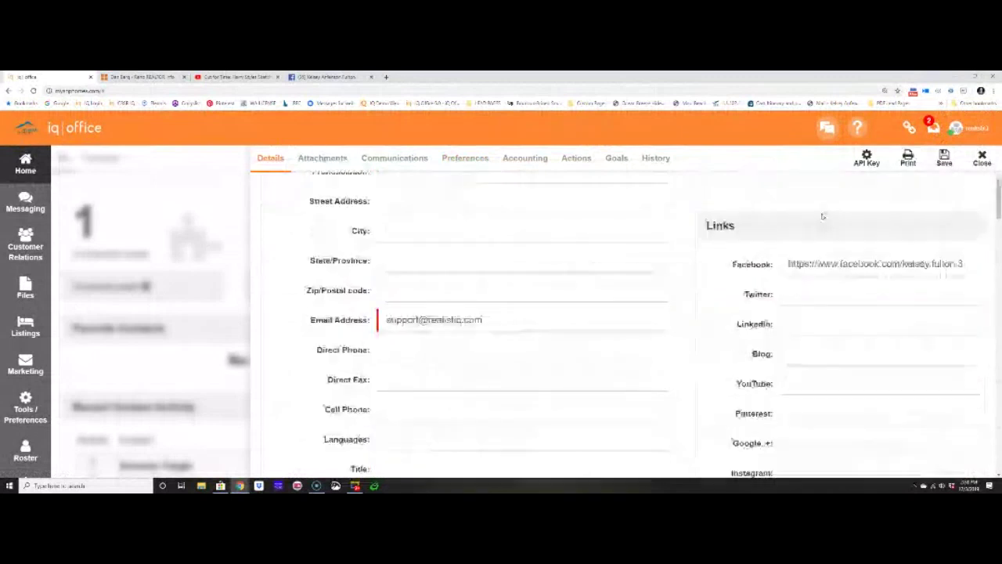
{"action": "scroll", "coordinate": [778, 246], "scroll_direction": "down", "scroll_amount": 5}
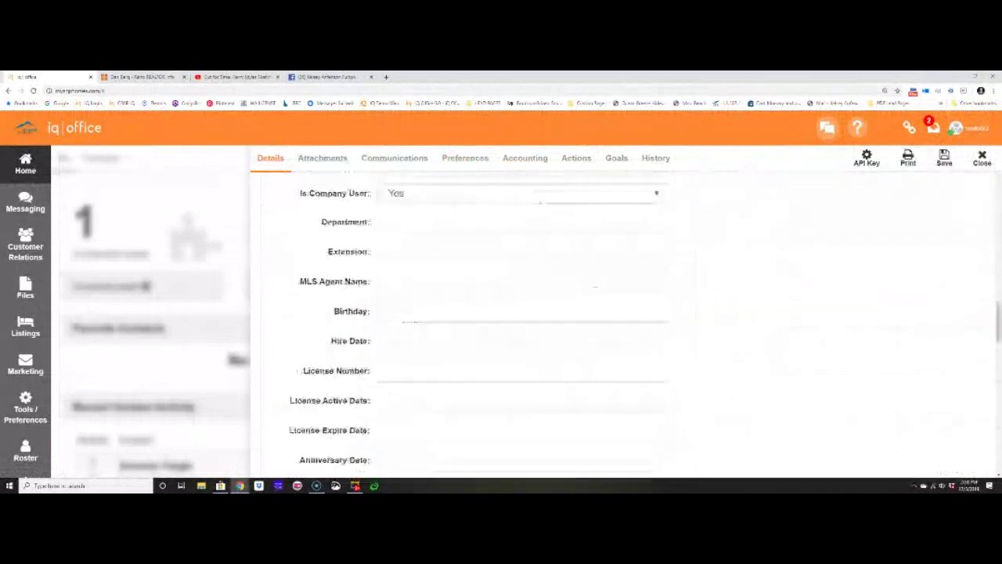
{"action": "scroll", "coordinate": [595, 287], "scroll_direction": "down", "scroll_amount": 5}
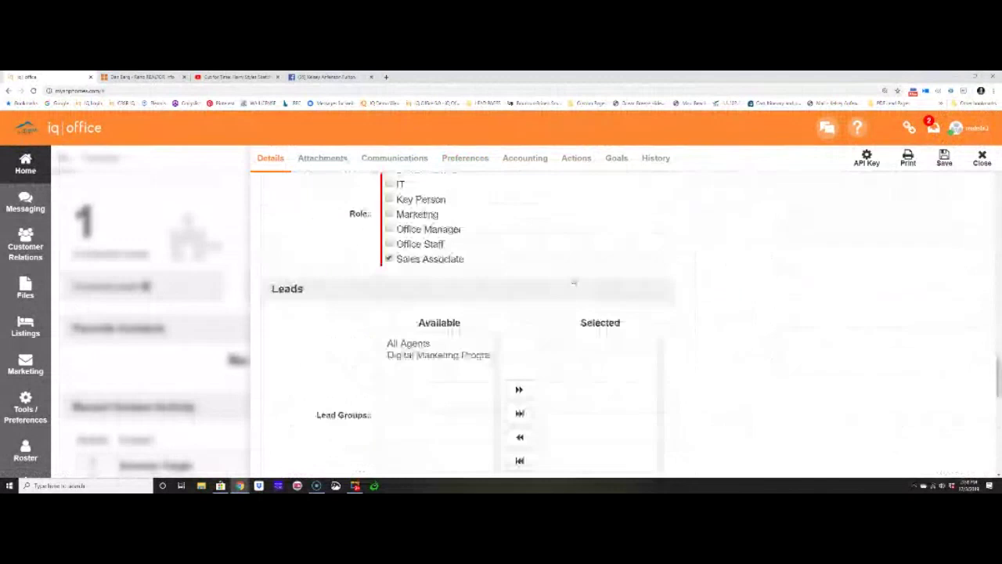
{"action": "scroll", "coordinate": [574, 282], "scroll_direction": "down", "scroll_amount": 5}
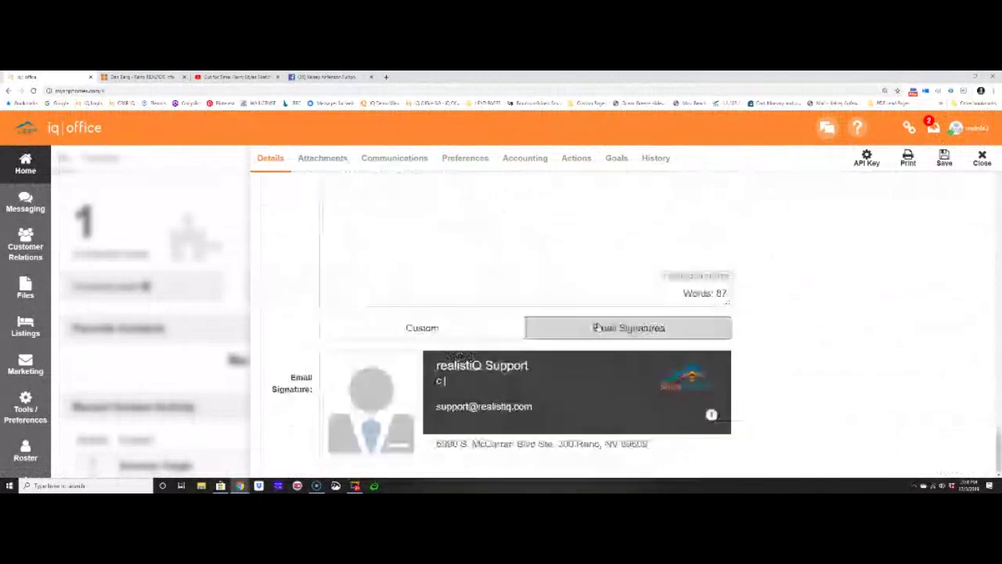
{"action": "left_click", "coordinate": [452, 162]}
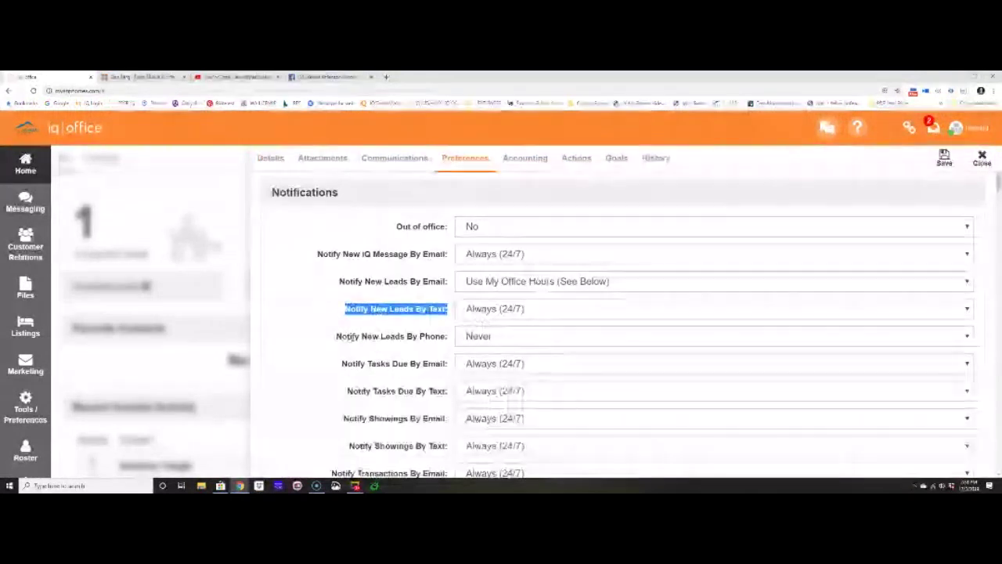
{"action": "left_click_drag", "start_coordinate": [347, 335], "coordinate": [477, 350]}
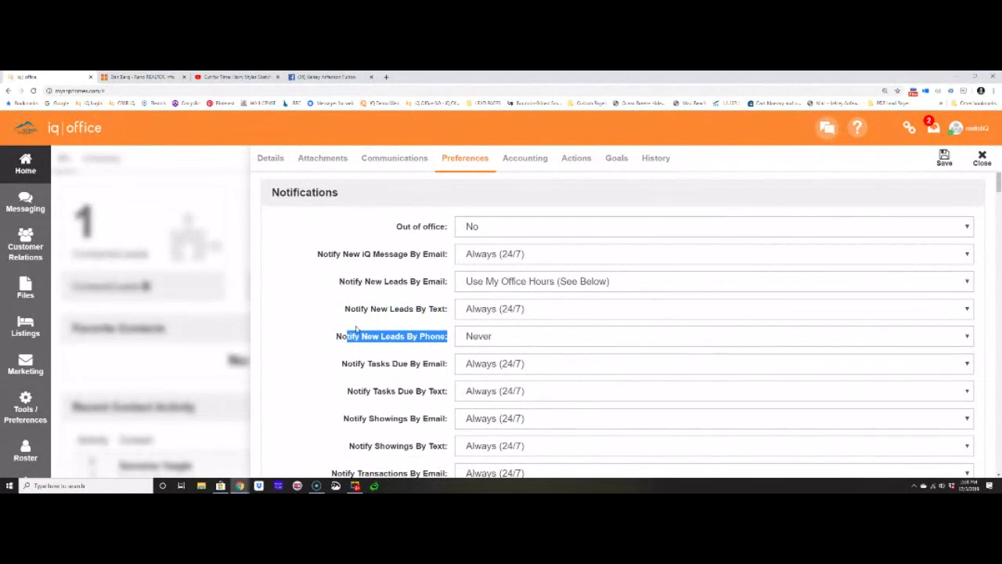
{"action": "left_click", "coordinate": [270, 158]}
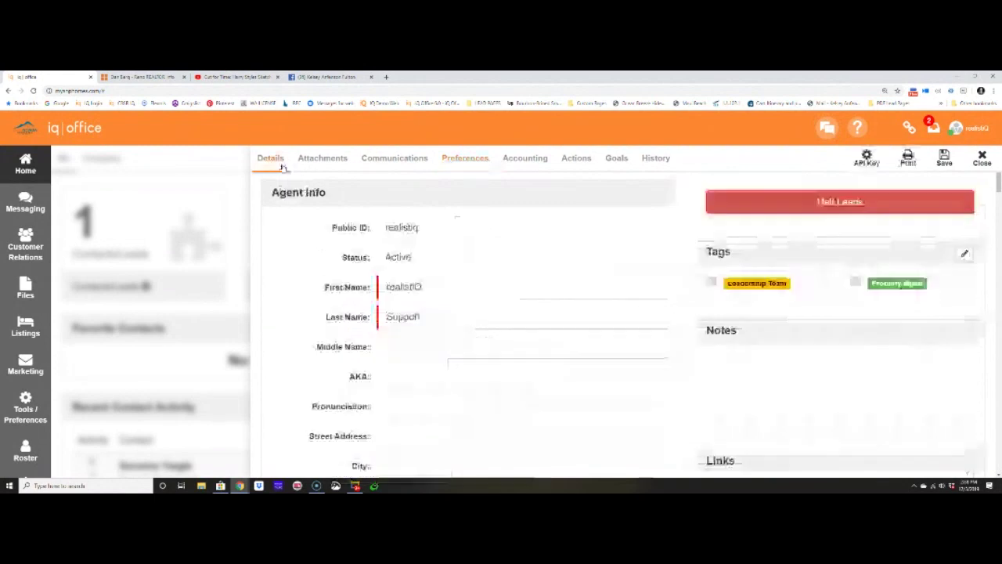
{"action": "scroll", "coordinate": [339, 303], "scroll_direction": "down", "scroll_amount": 8}
{"action": "scroll", "coordinate": [339, 304], "scroll_direction": "down", "scroll_amount": 7}
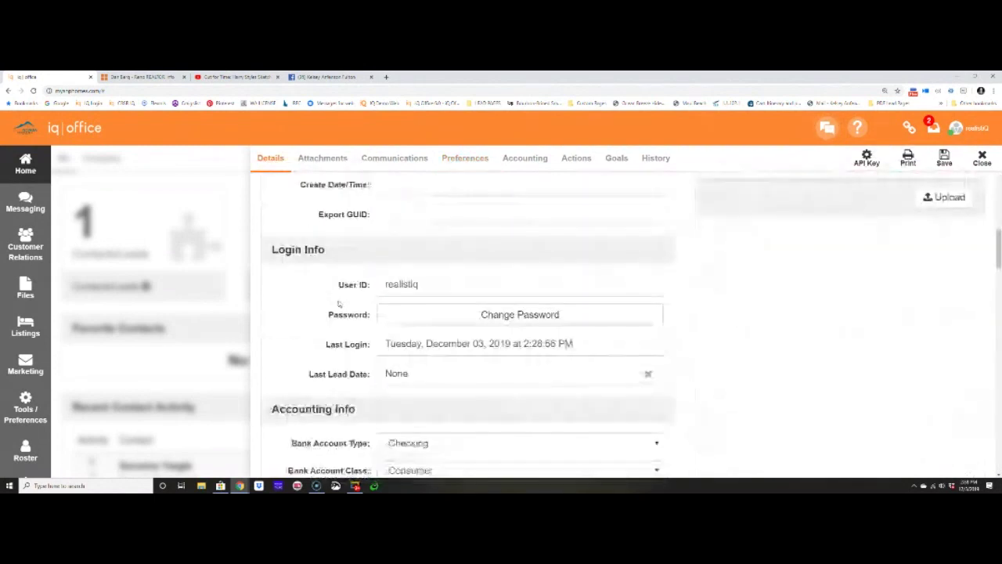
{"action": "scroll", "coordinate": [336, 303], "scroll_direction": "down", "scroll_amount": 2}
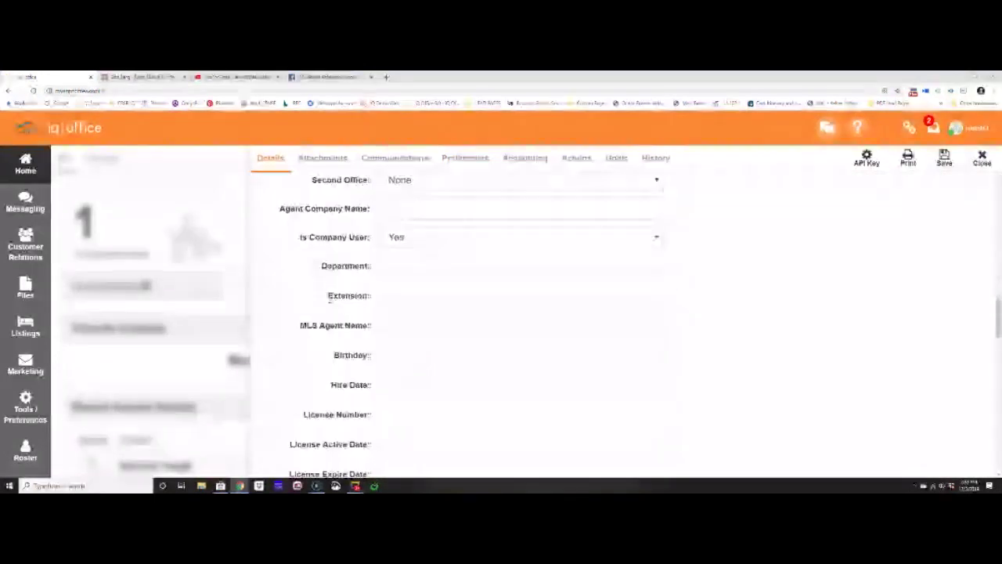
{"action": "scroll", "coordinate": [329, 295], "scroll_direction": "up", "scroll_amount": 3}
{"action": "scroll", "coordinate": [335, 337], "scroll_direction": "down", "scroll_amount": 3}
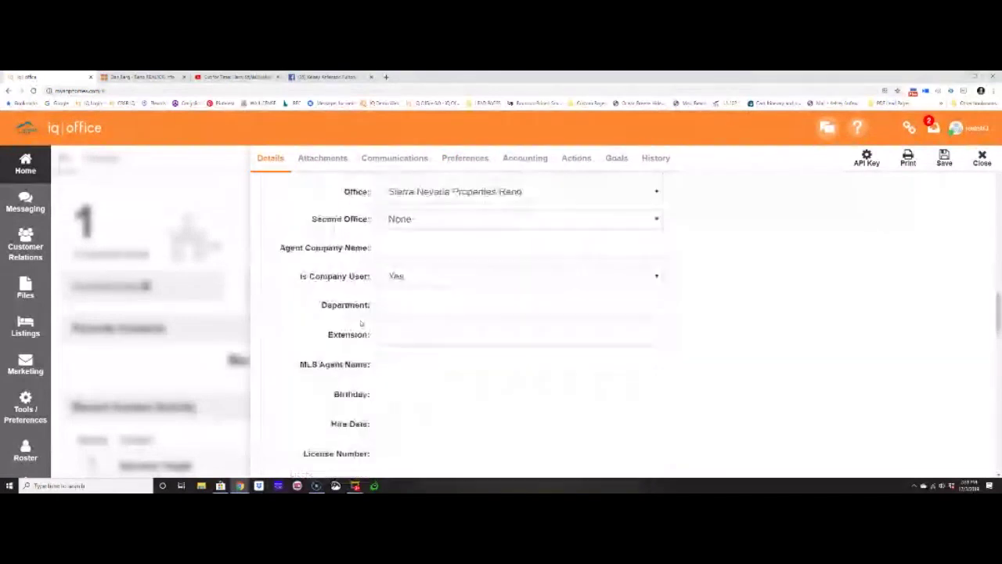
{"action": "triple_click", "coordinate": [341, 381]}
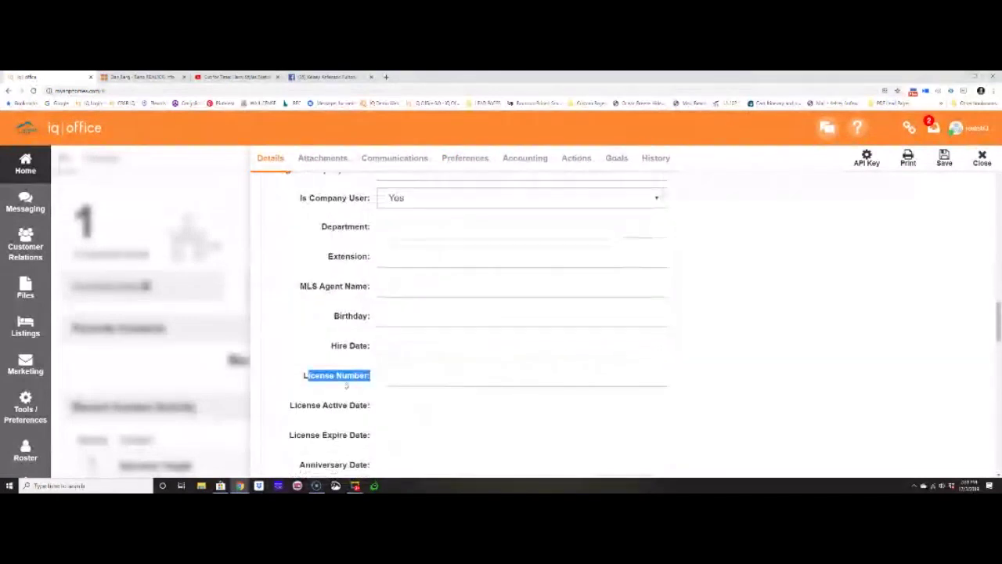
{"action": "left_click_drag", "start_coordinate": [303, 376], "coordinate": [373, 388]}
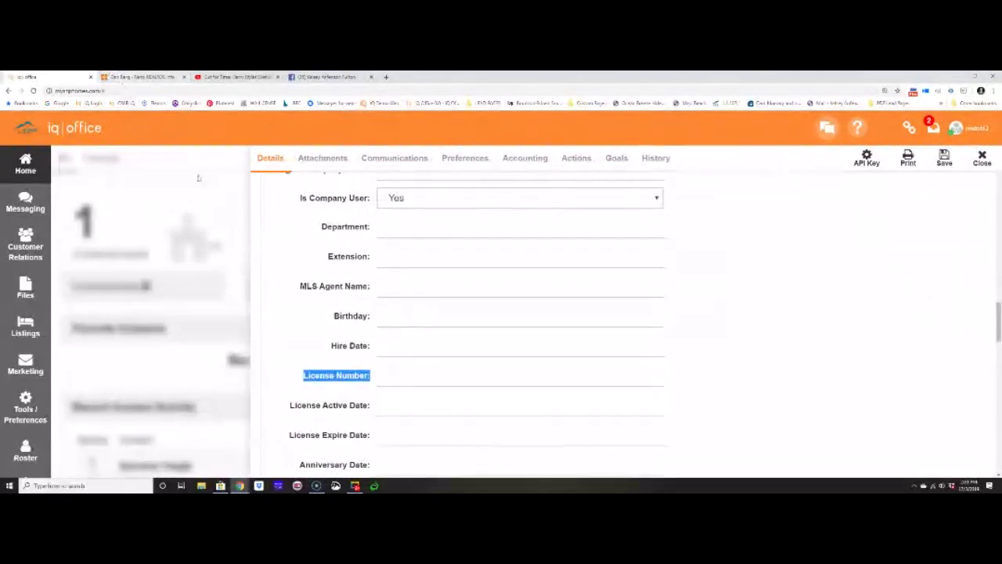
{"action": "scroll", "coordinate": [304, 310], "scroll_direction": "up", "scroll_amount": 3}
{"action": "scroll", "coordinate": [303, 308], "scroll_direction": "down", "scroll_amount": 1}
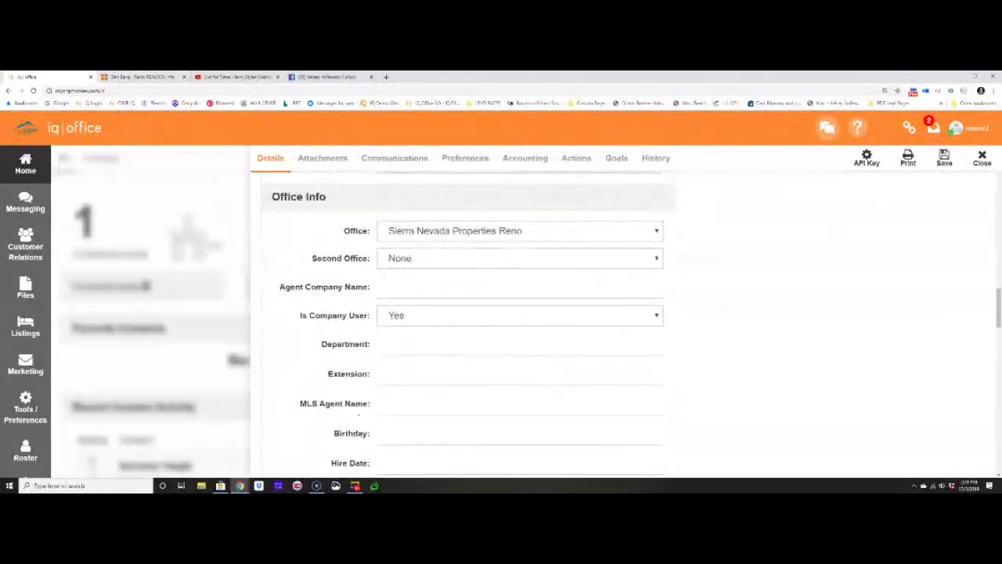
Bring up the agent's website tab and scroll to the top of the My Info page.
{"action": "left_click", "coordinate": [151, 76]}
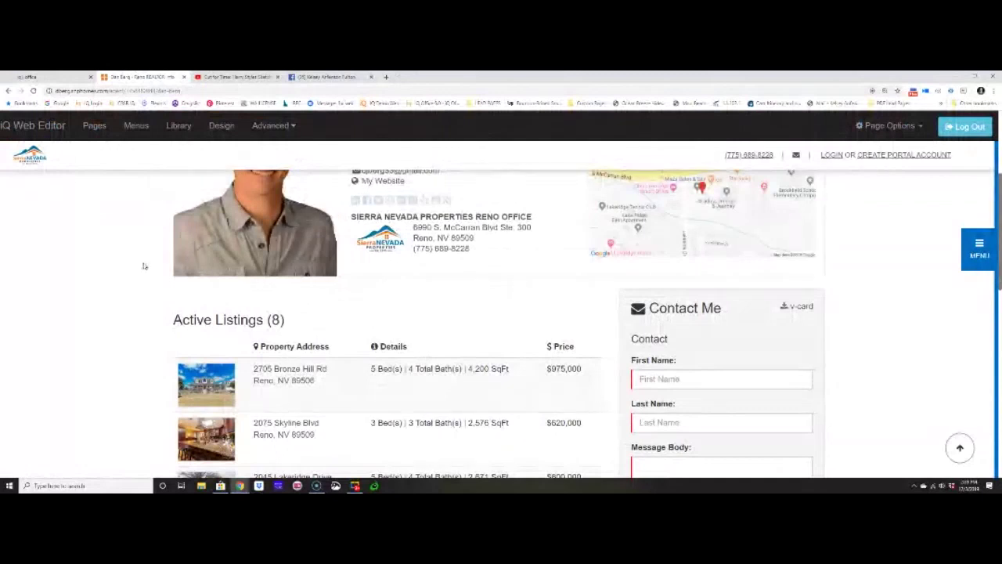
{"action": "key", "text": "ctrl+shift+Tab"}
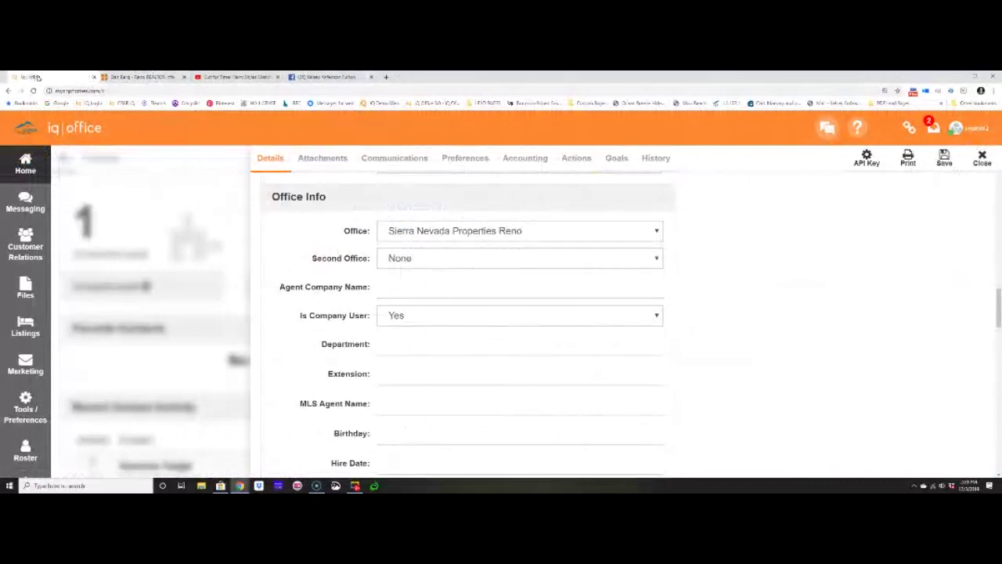
{"action": "key", "text": "ctrl+Tab"}
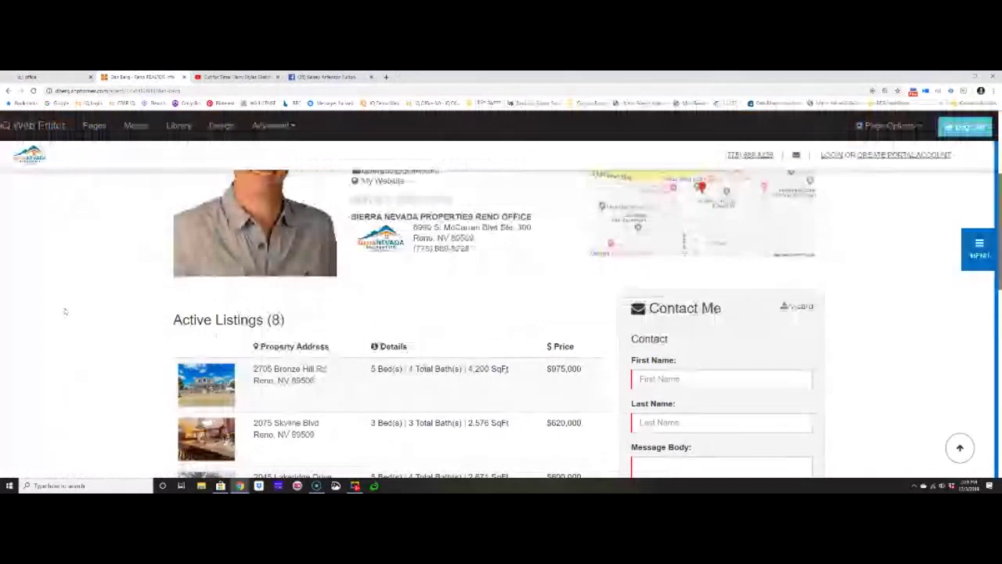
{"action": "scroll", "coordinate": [65, 312], "scroll_direction": "up", "scroll_amount": 3}
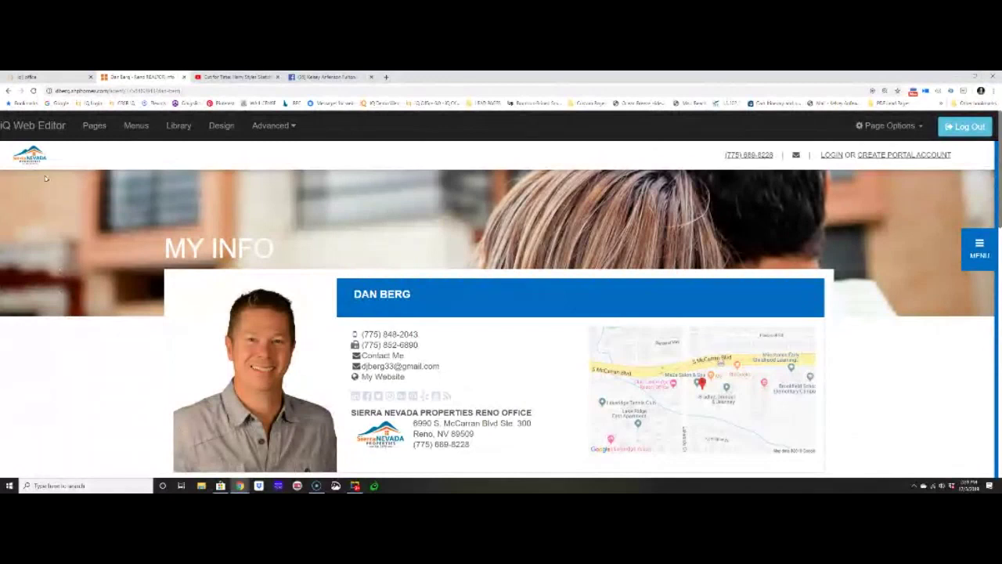
Open the Page Manager and start adding the site's first page.
{"action": "left_click", "coordinate": [97, 127]}
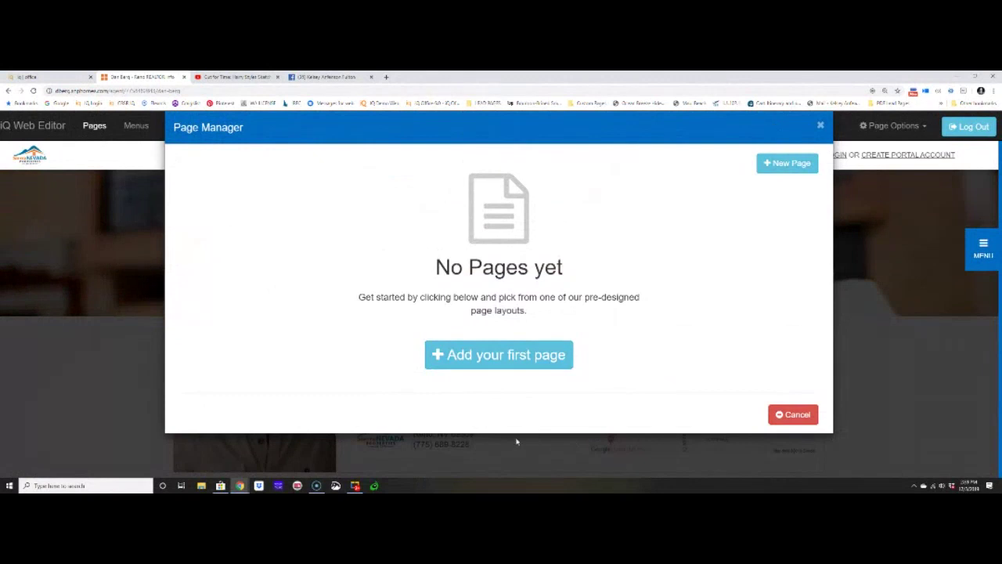
{"action": "left_click", "coordinate": [501, 357]}
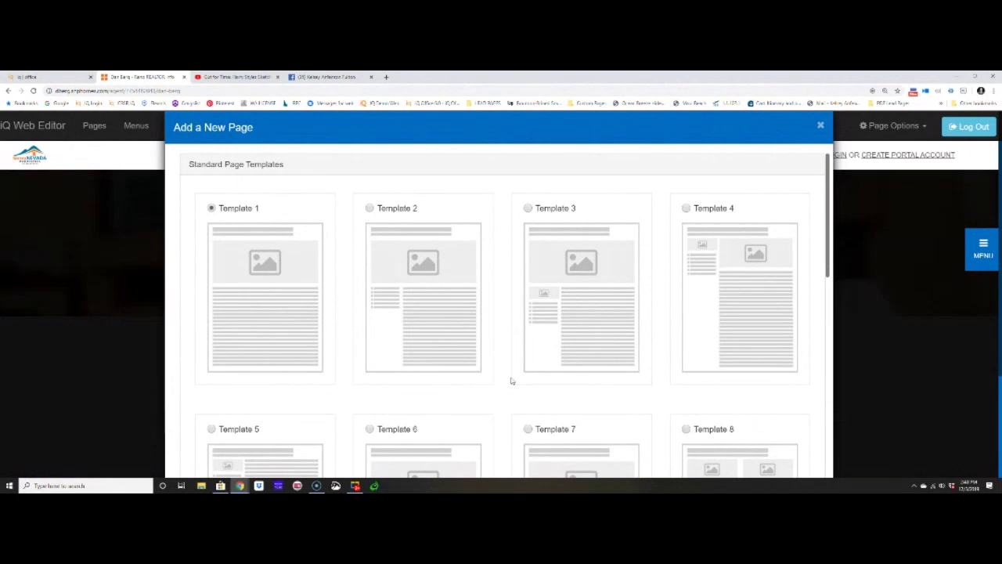
{"action": "left_click", "coordinate": [820, 126]}
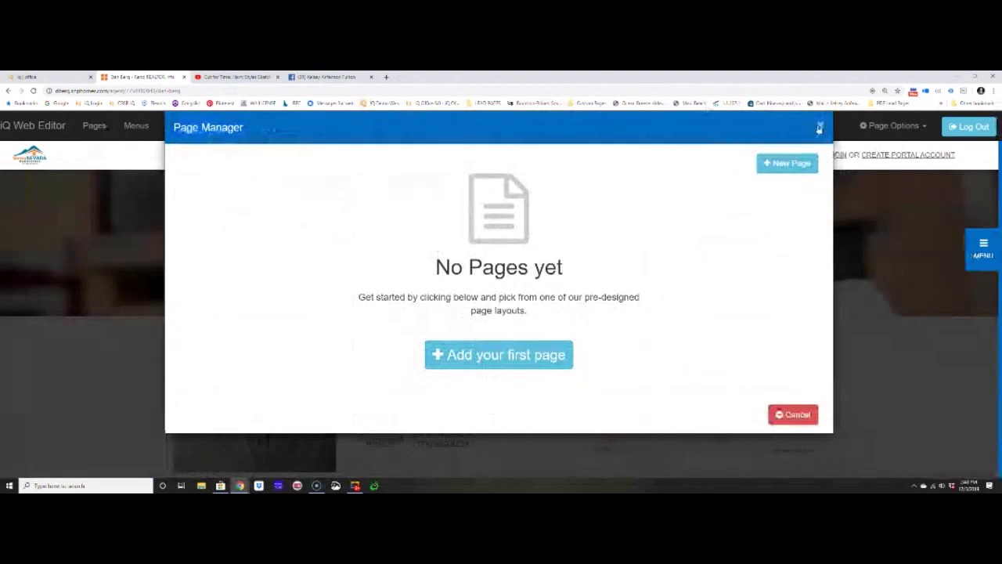
{"action": "left_click", "coordinate": [517, 368]}
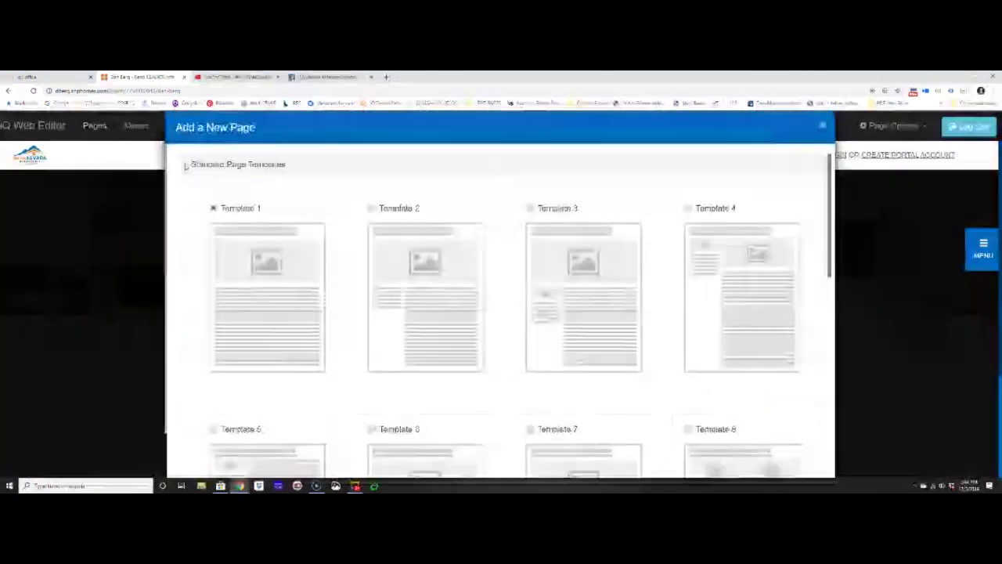
{"action": "left_click_drag", "start_coordinate": [191, 164], "coordinate": [317, 168]}
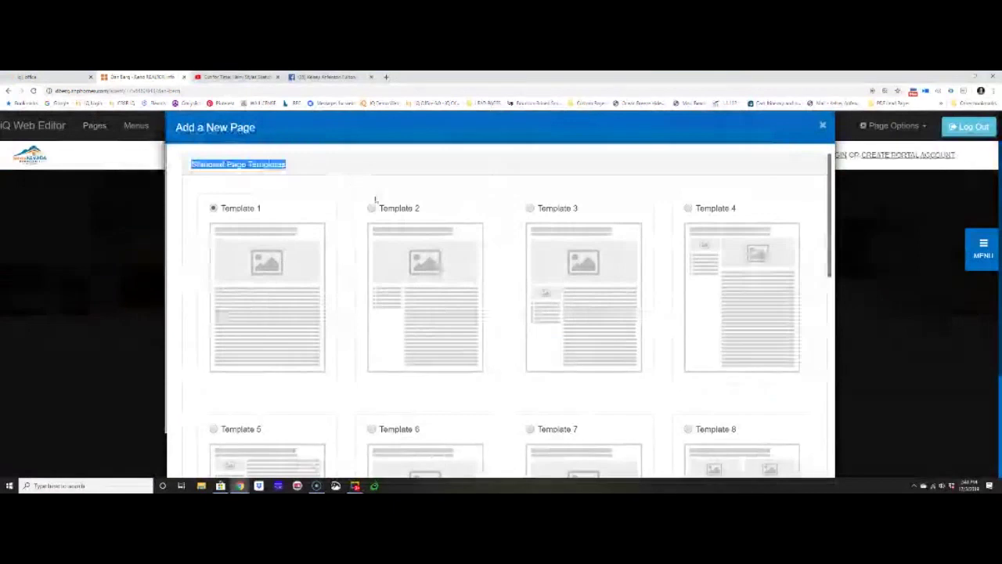
{"action": "scroll", "coordinate": [374, 200], "scroll_direction": "down", "scroll_amount": 5}
{"action": "left_click_drag", "start_coordinate": [191, 246], "coordinate": [342, 248]}
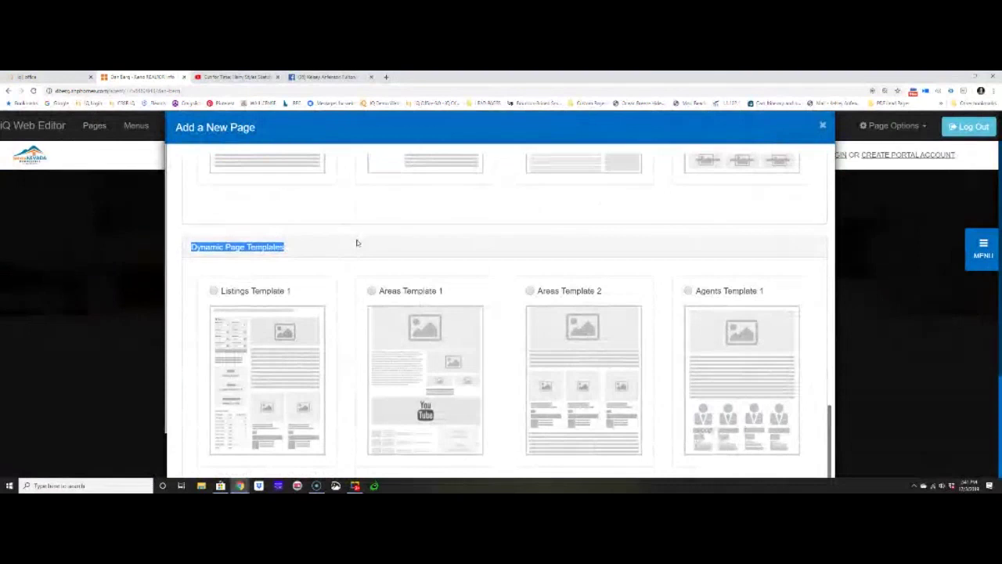
{"action": "scroll", "coordinate": [356, 242], "scroll_direction": "up", "scroll_amount": 5}
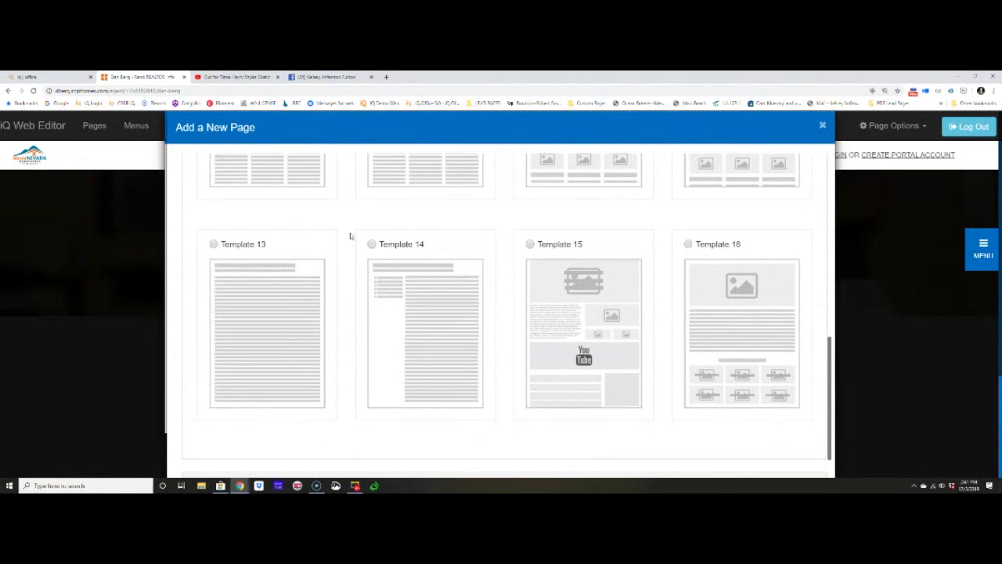
{"action": "scroll", "coordinate": [349, 237], "scroll_direction": "down", "scroll_amount": 5}
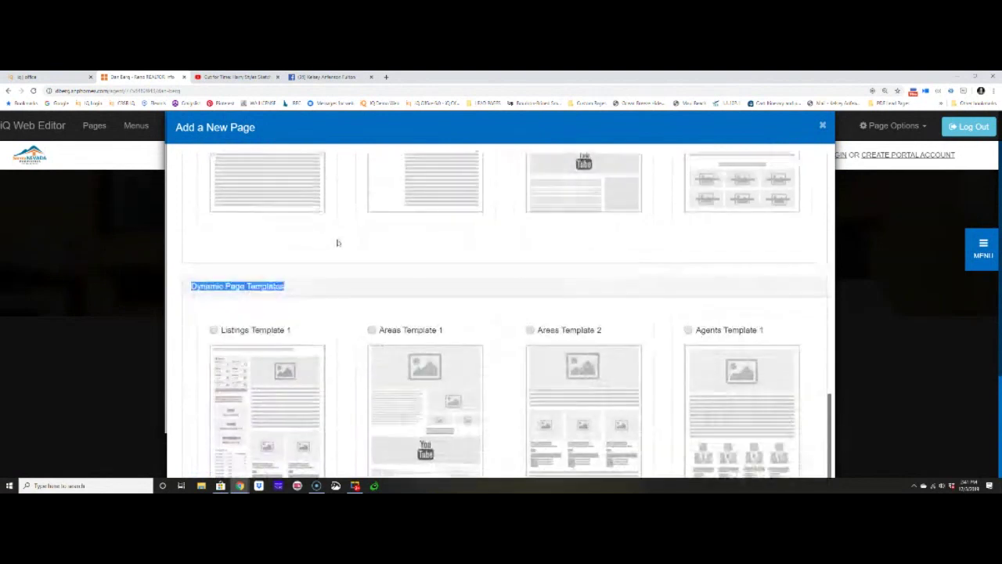
{"action": "scroll", "coordinate": [327, 247], "scroll_direction": "down", "scroll_amount": 1}
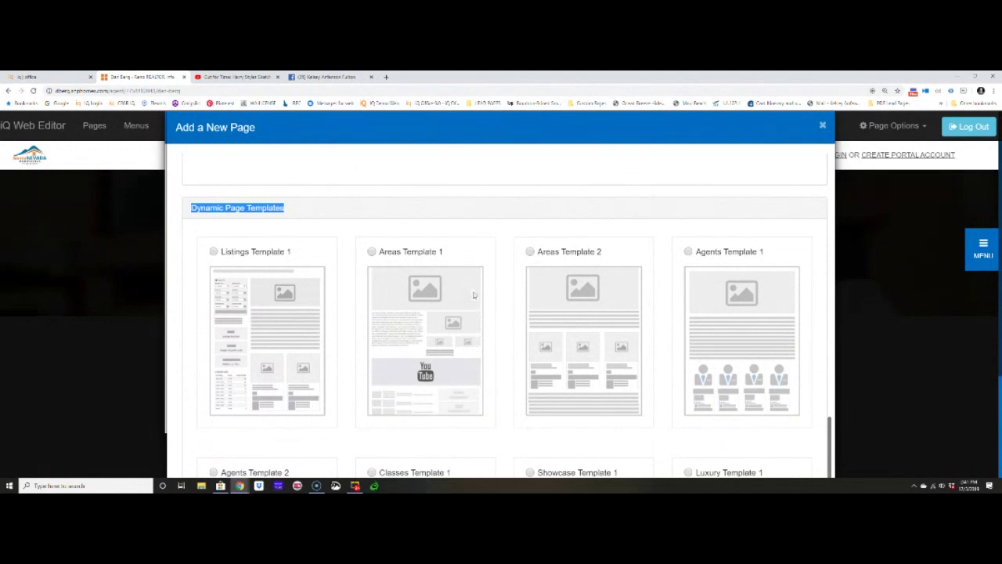
{"action": "scroll", "coordinate": [473, 295], "scroll_direction": "down", "scroll_amount": 1}
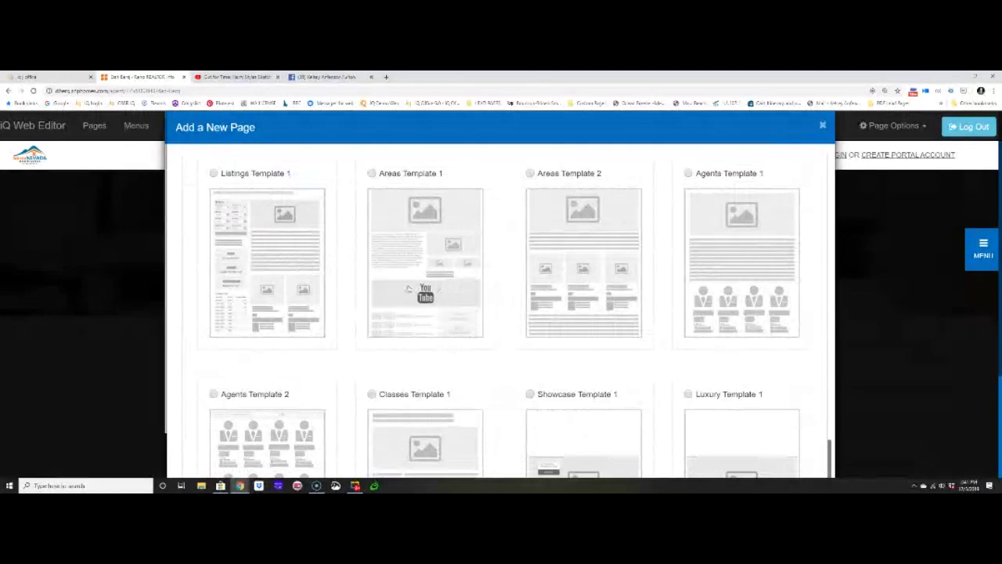
{"action": "scroll", "coordinate": [408, 289], "scroll_direction": "up", "scroll_amount": 1}
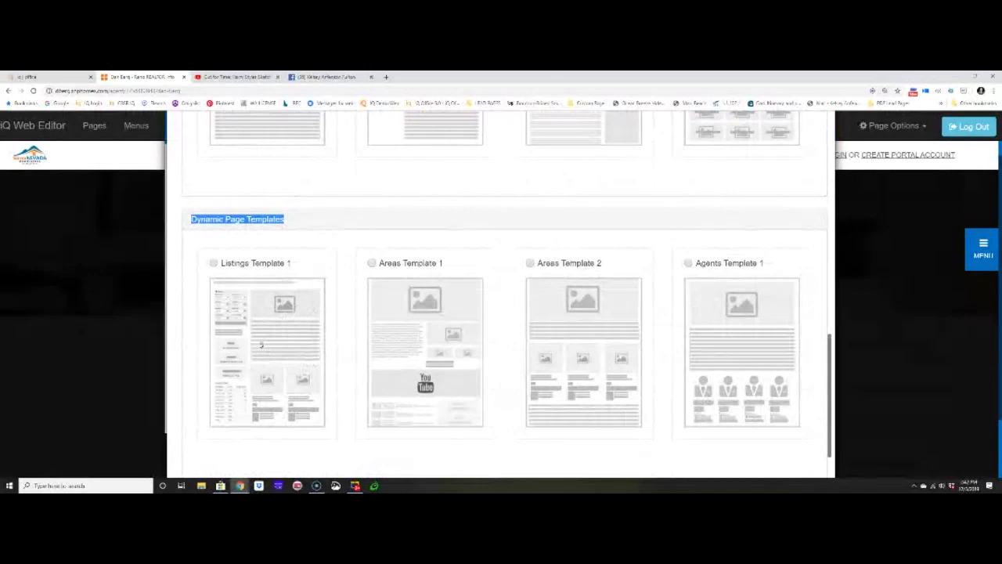
{"action": "scroll", "coordinate": [260, 344], "scroll_direction": "up", "scroll_amount": 3}
{"action": "scroll", "coordinate": [250, 292], "scroll_direction": "down", "scroll_amount": 1}
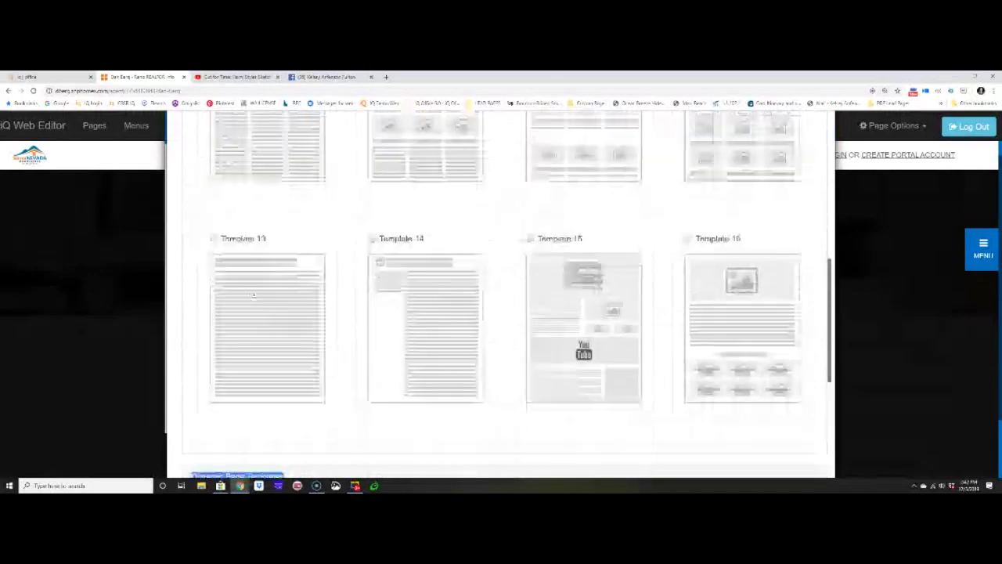
{"action": "scroll", "coordinate": [252, 294], "scroll_direction": "up", "scroll_amount": 1}
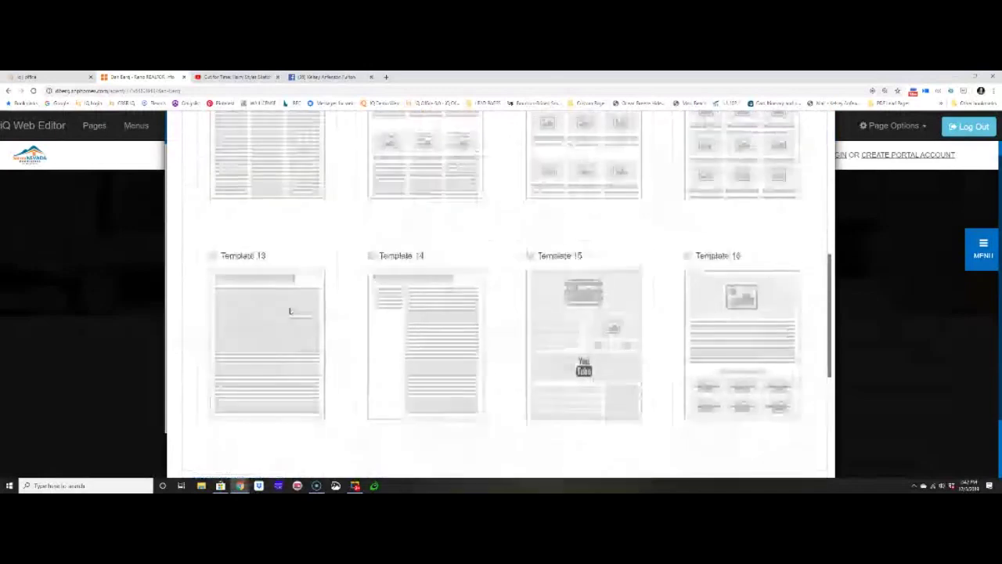
{"action": "scroll", "coordinate": [212, 262], "scroll_direction": "down", "scroll_amount": 3}
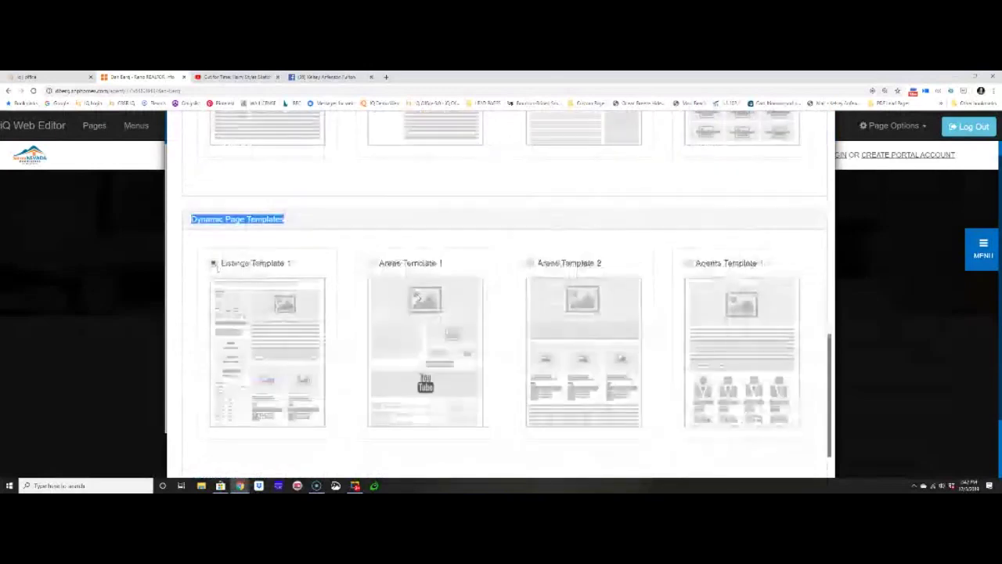
Base the new page on Listings Template 1, with Name and Title 'Loveland New Listings'.
{"action": "left_click", "coordinate": [213, 264]}
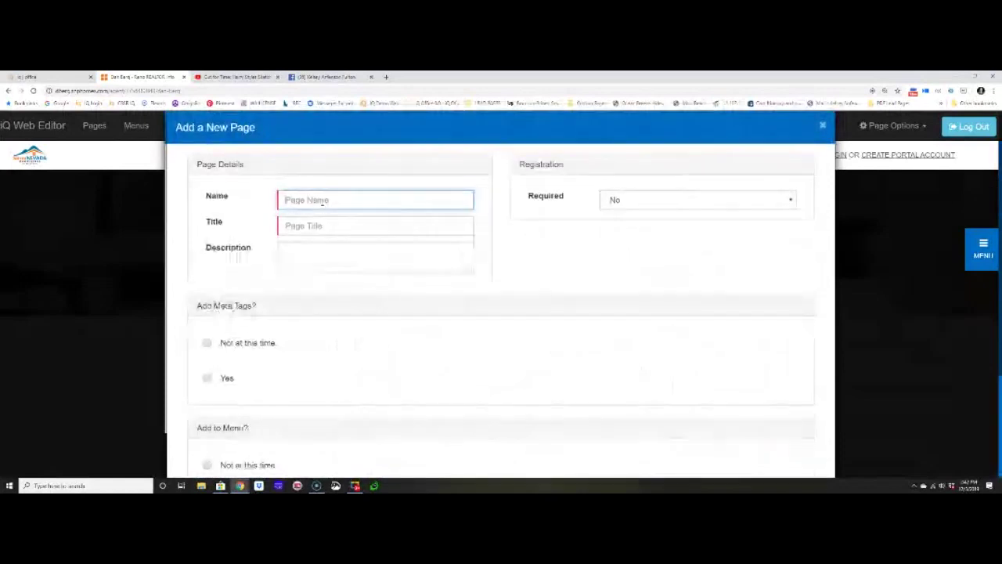
{"action": "type", "text": "Lo"}
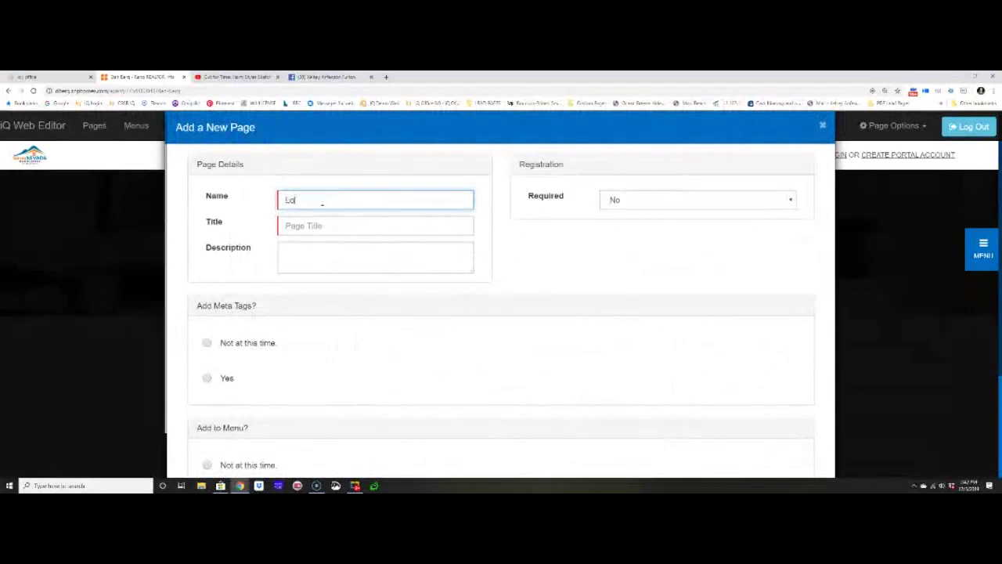
{"action": "type", "text": "velond New Listings"}
{"action": "key", "text": "Tab"}
{"action": "type", "text": "L"}
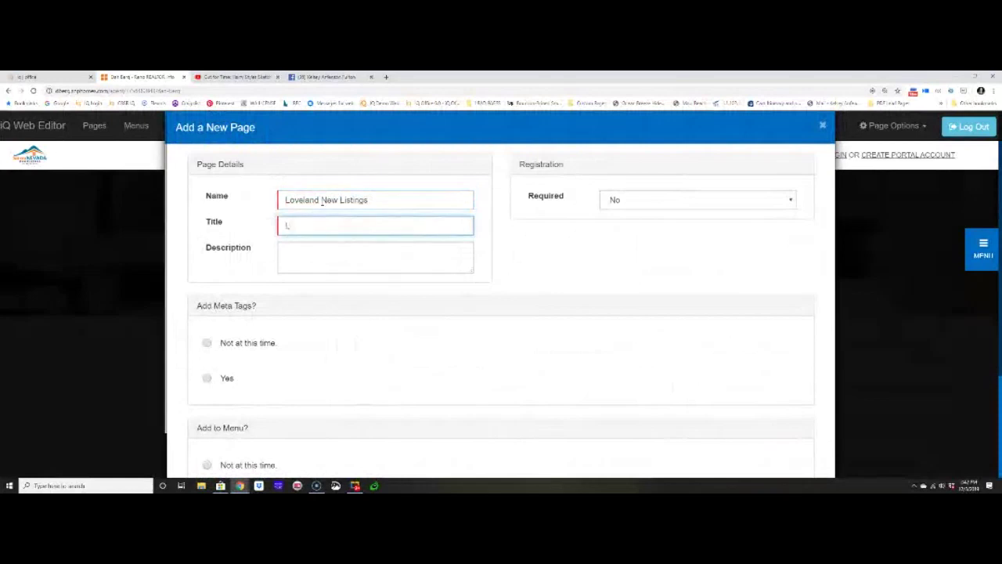
{"action": "type", "text": "oveland New Listings"}
{"action": "key", "text": "Tab"}
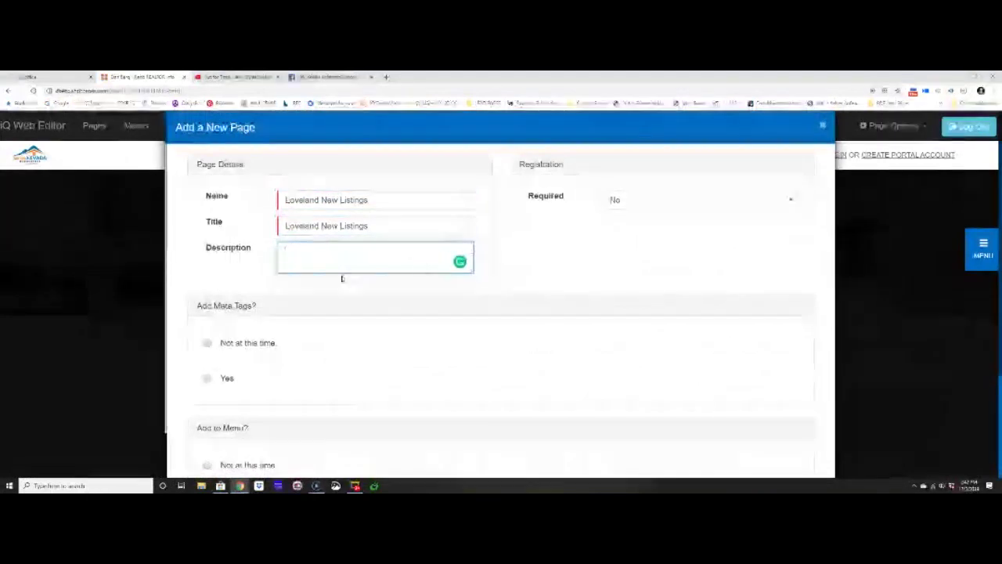
{"action": "triple_click", "coordinate": [281, 225]}
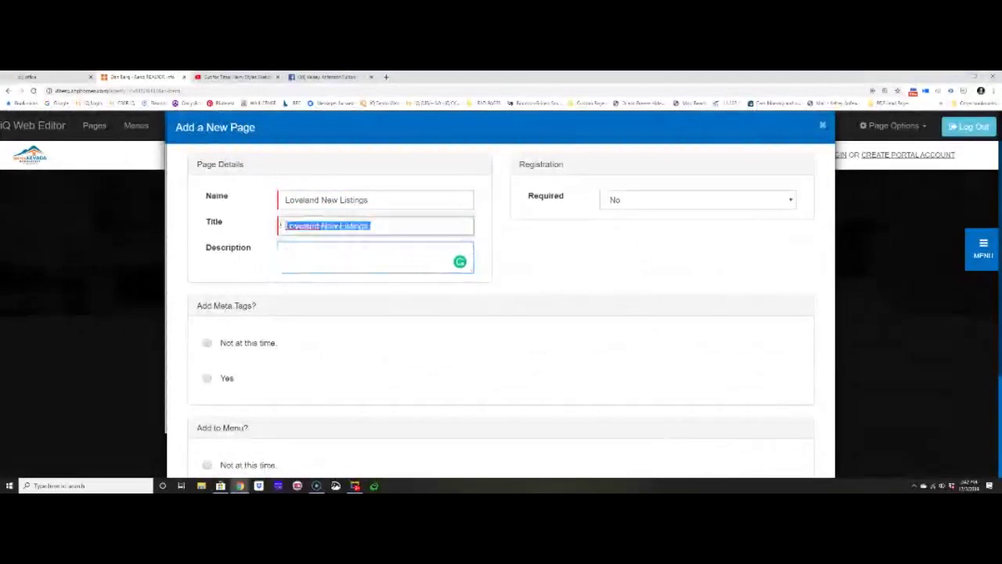
{"action": "left_click", "coordinate": [386, 77]}
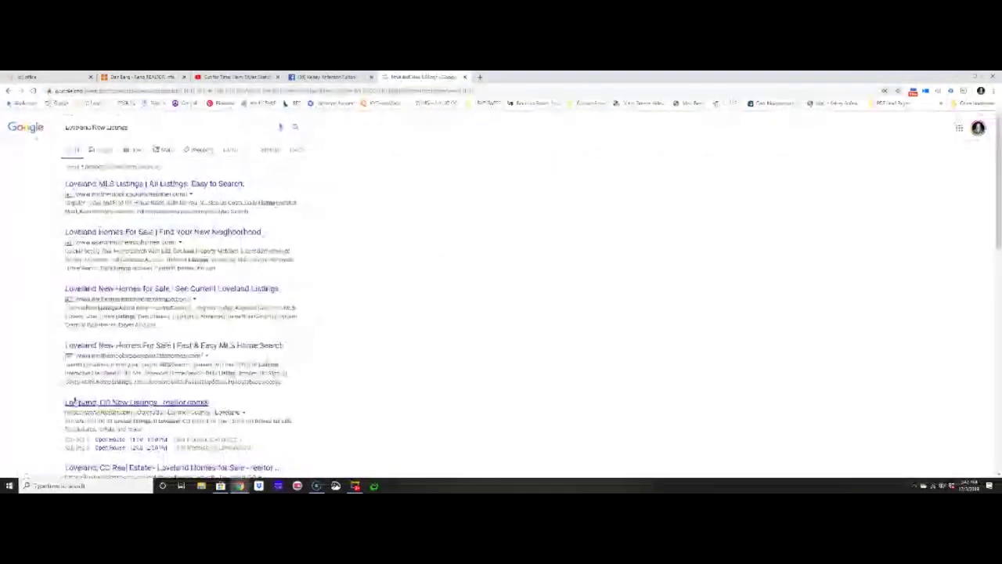
Look through the Google results for Loveland New Listings, then return to the editor tab.
{"action": "scroll", "coordinate": [68, 401], "scroll_direction": "down", "scroll_amount": 1}
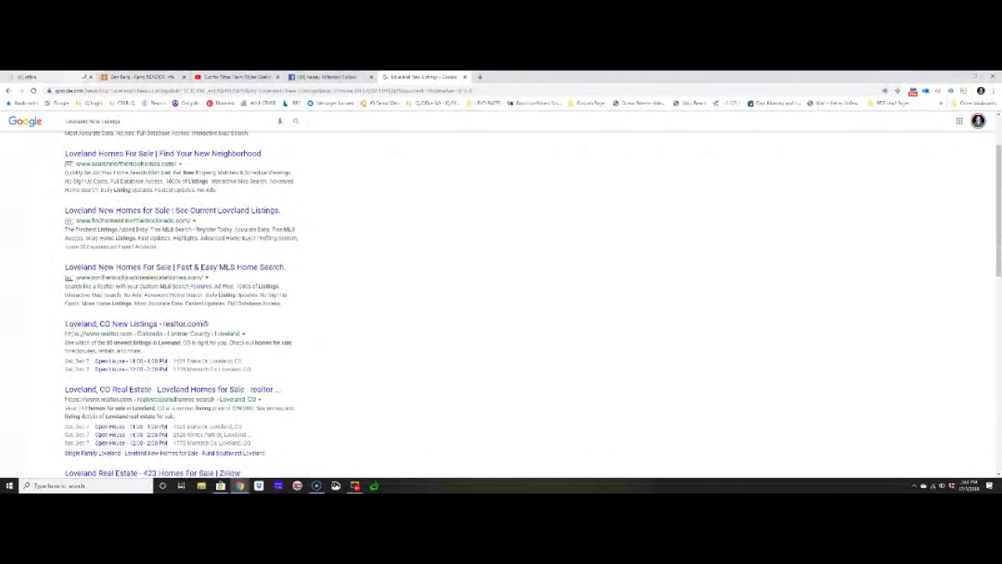
{"action": "key", "text": "ctrl+2"}
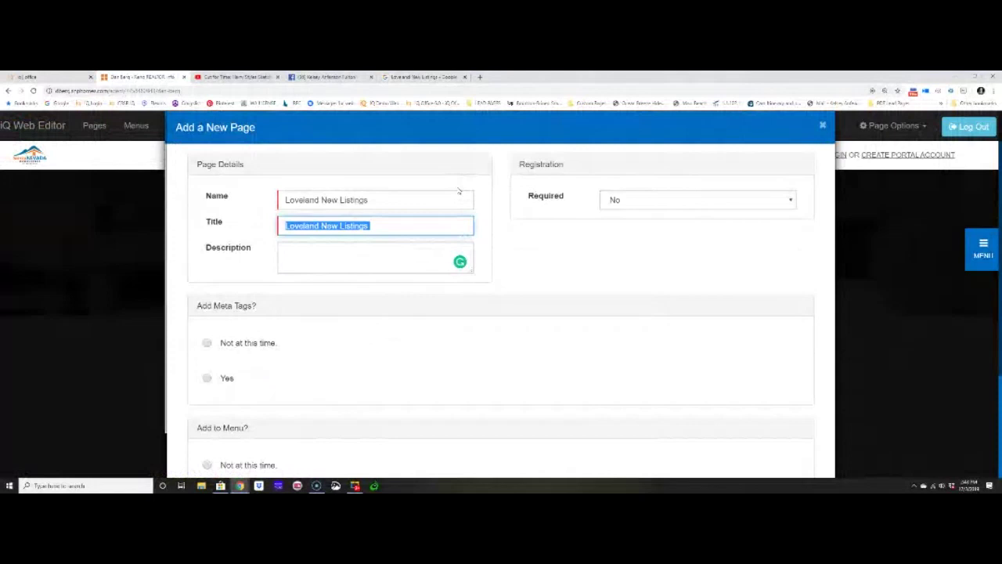
Choose to add meta tags on the new page's Add Meta Tags question.
{"action": "left_click", "coordinate": [548, 275]}
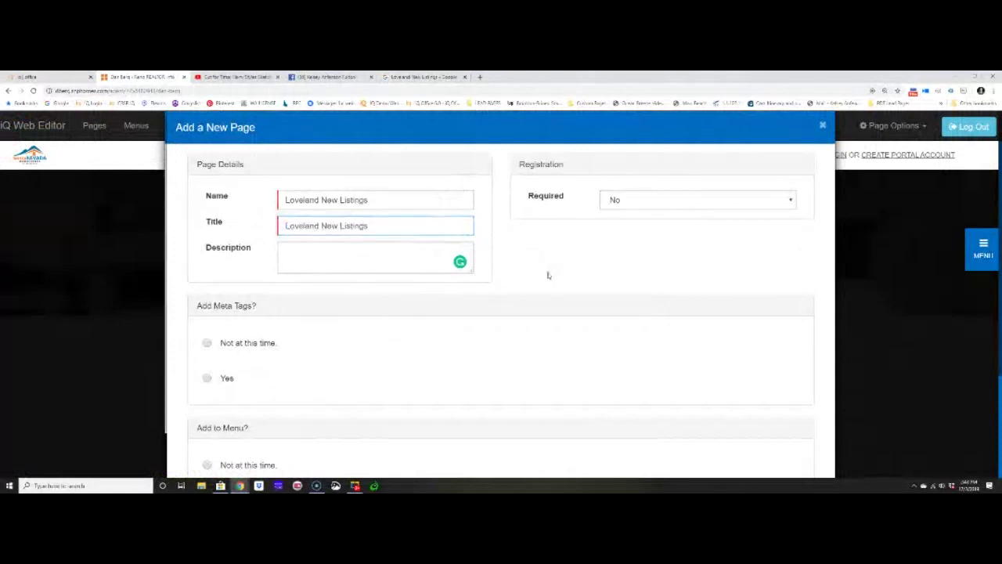
{"action": "scroll", "coordinate": [550, 278], "scroll_direction": "down", "scroll_amount": 2}
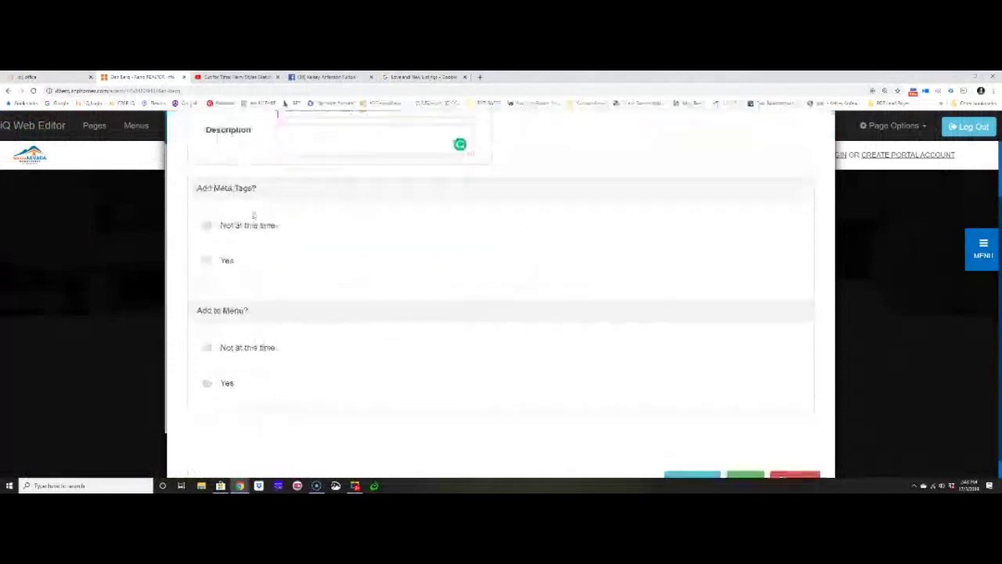
{"action": "left_click_drag", "start_coordinate": [195, 188], "coordinate": [285, 195]}
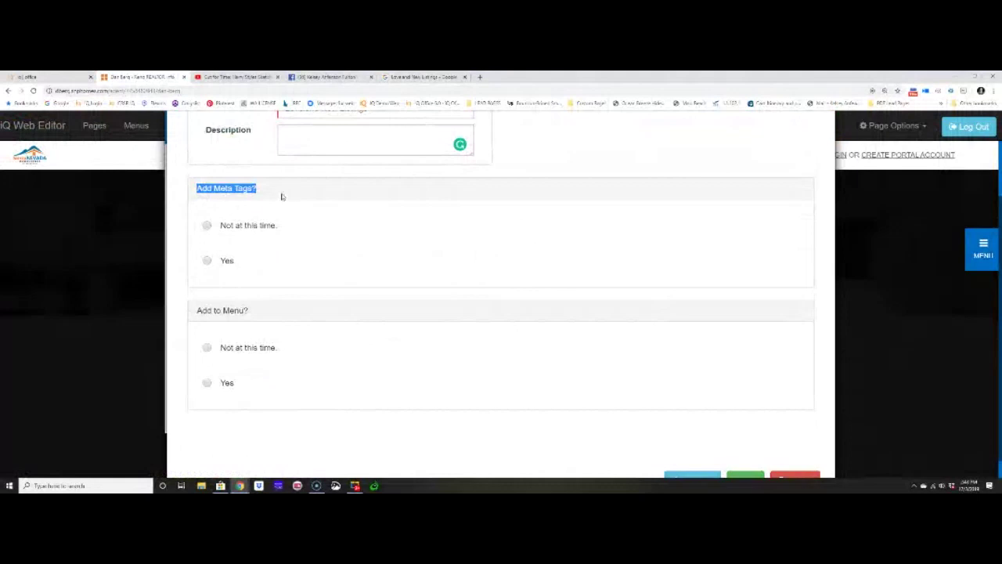
{"action": "left_click", "coordinate": [282, 196]}
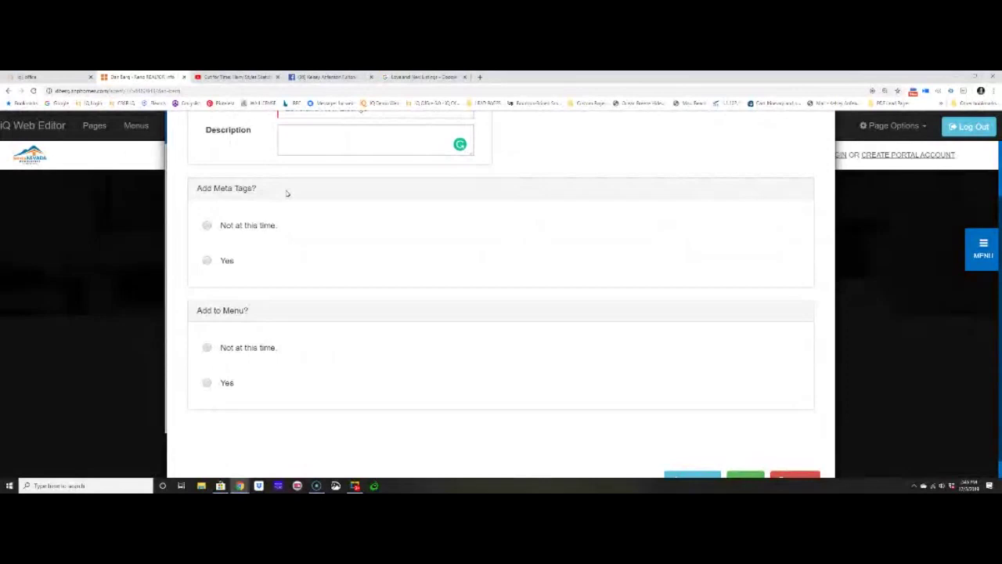
{"action": "left_click", "coordinate": [207, 225]}
{"action": "left_click", "coordinate": [206, 262]}
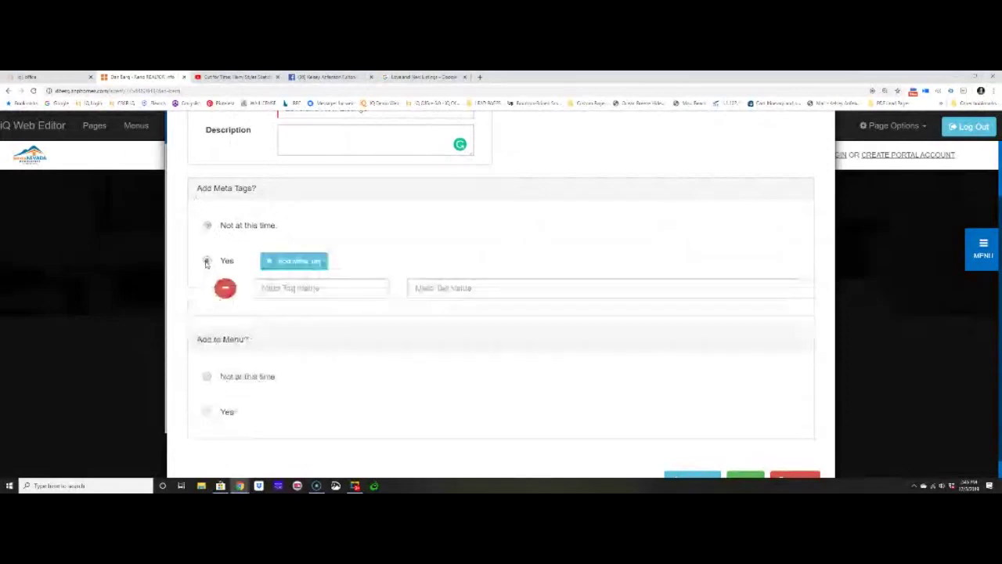
Enter meta tag 'Real Estate For Sale' with value 'Real Estate For Sale Reno Nevada'.
{"action": "left_click", "coordinate": [306, 292]}
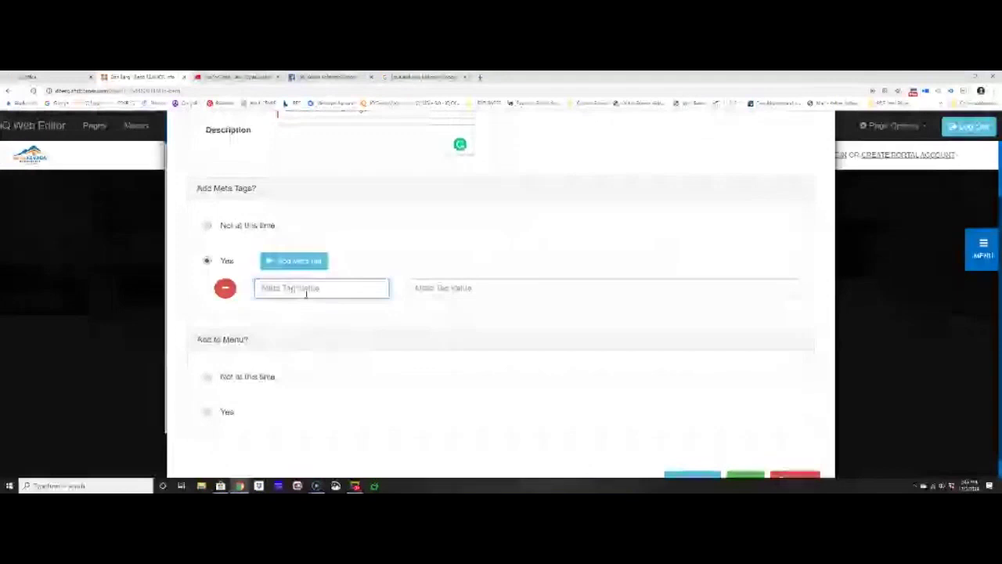
{"action": "type", "text": "Real Estate For Sale"}
{"action": "key", "text": "Tab"}
{"action": "type", "text": "Real Estate"}
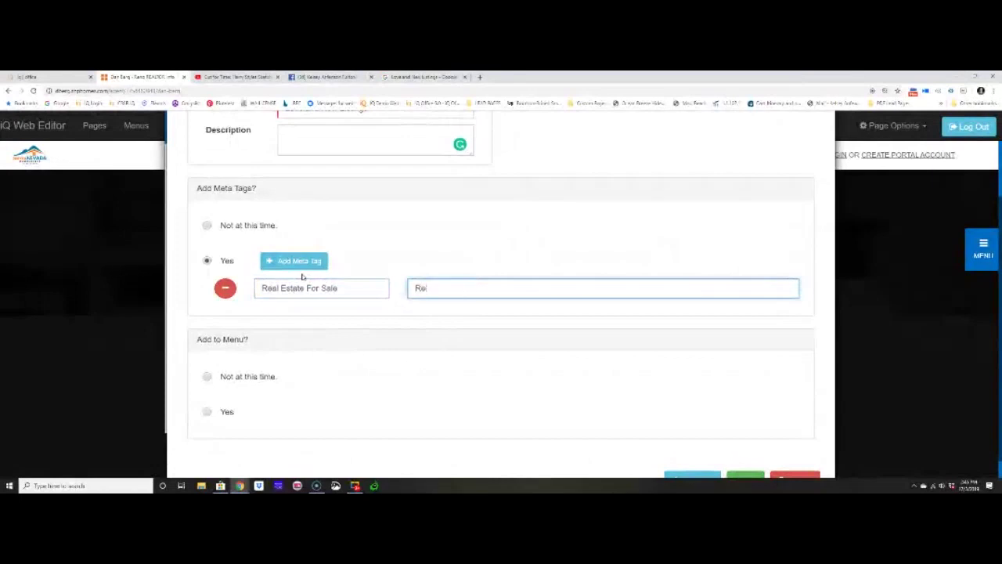
{"action": "type", "text": " For Sale Reno Nevada"}
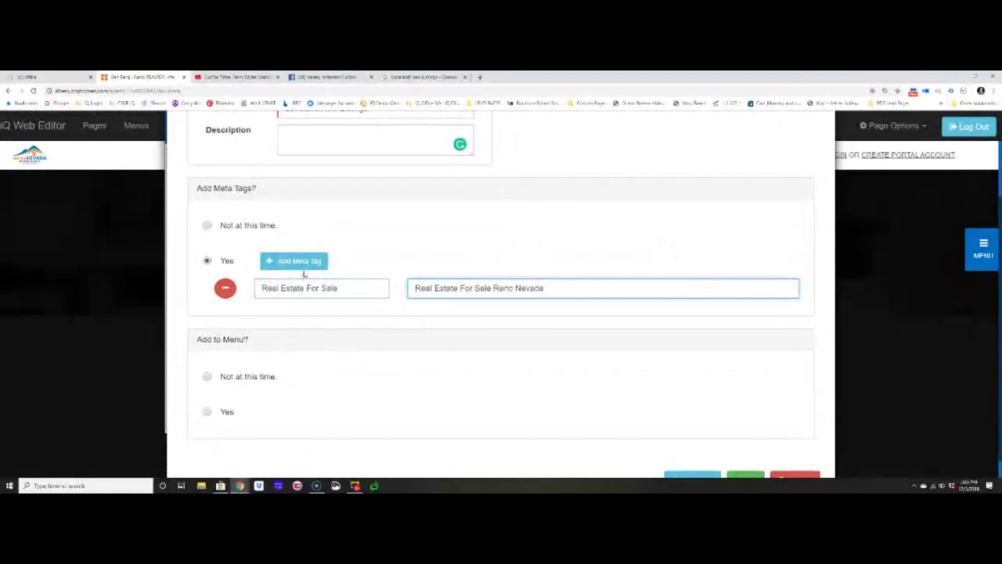
Remove all meta tag rows and submit the new page settings.
{"action": "left_click", "coordinate": [302, 265]}
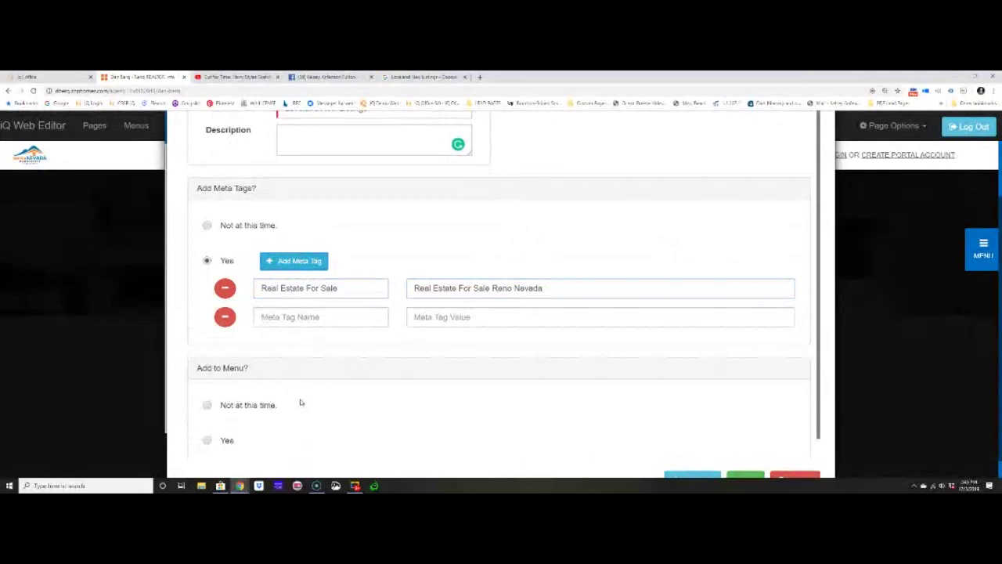
{"action": "left_click", "coordinate": [225, 316]}
{"action": "left_click", "coordinate": [224, 287]}
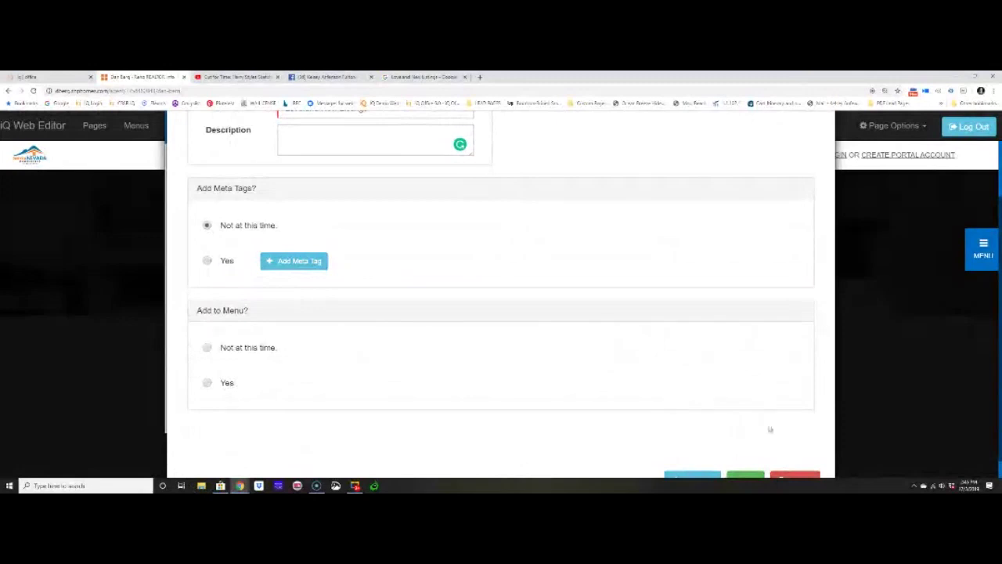
{"action": "scroll", "coordinate": [769, 429], "scroll_direction": "down", "scroll_amount": 1}
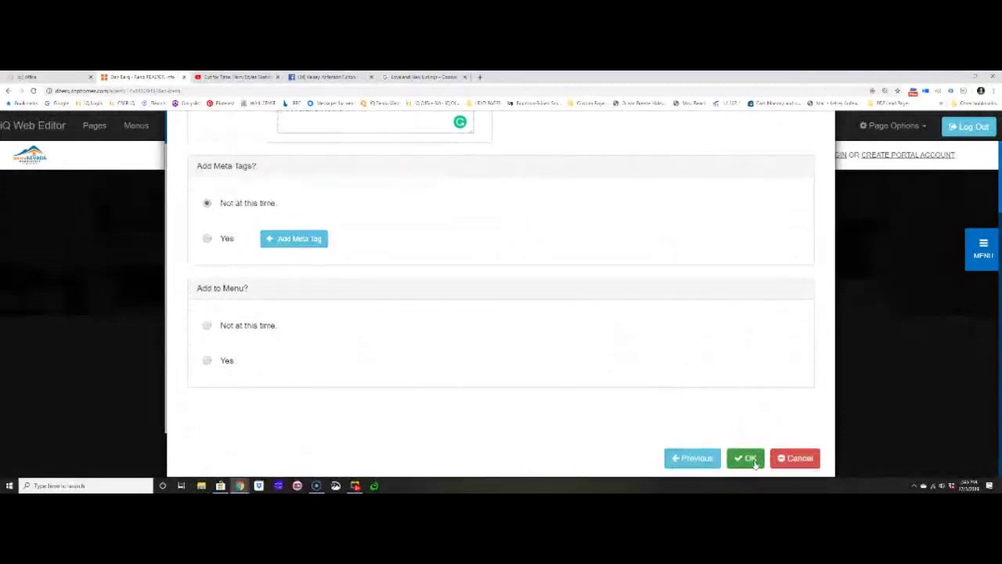
{"action": "left_click", "coordinate": [754, 464]}
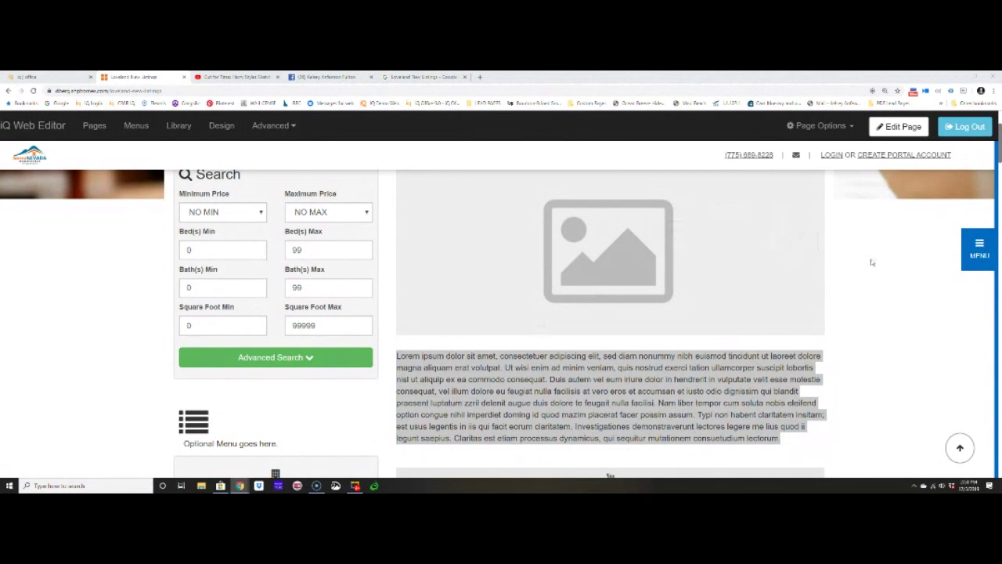
Switch the Loveland New Listings page into editing mode and scroll through its sections.
{"action": "left_click", "coordinate": [914, 135]}
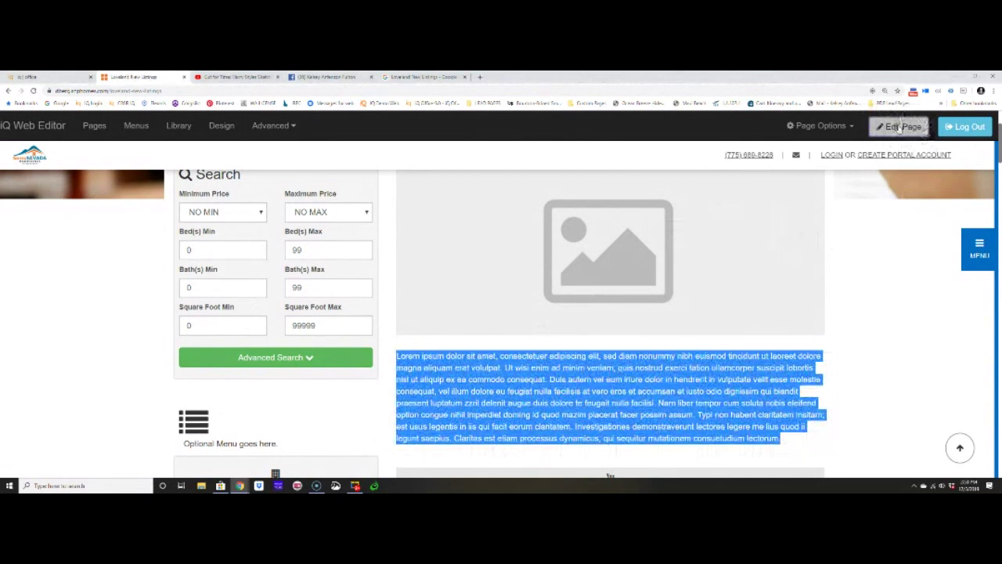
{"action": "left_click", "coordinate": [900, 127]}
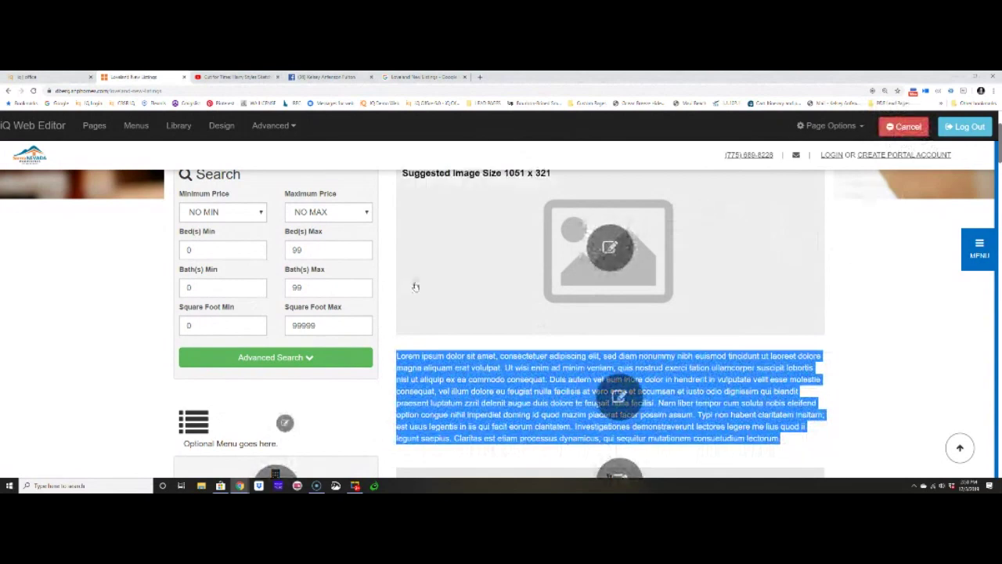
{"action": "scroll", "coordinate": [442, 292], "scroll_direction": "up", "scroll_amount": 1}
{"action": "scroll", "coordinate": [442, 292], "scroll_direction": "up", "scroll_amount": 2}
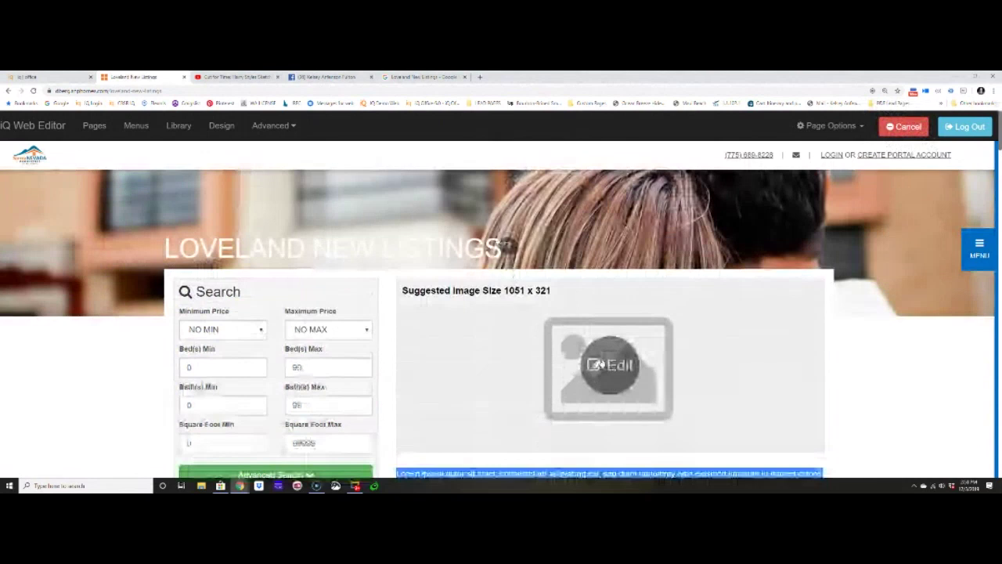
{"action": "scroll", "coordinate": [599, 365], "scroll_direction": "down", "scroll_amount": 5}
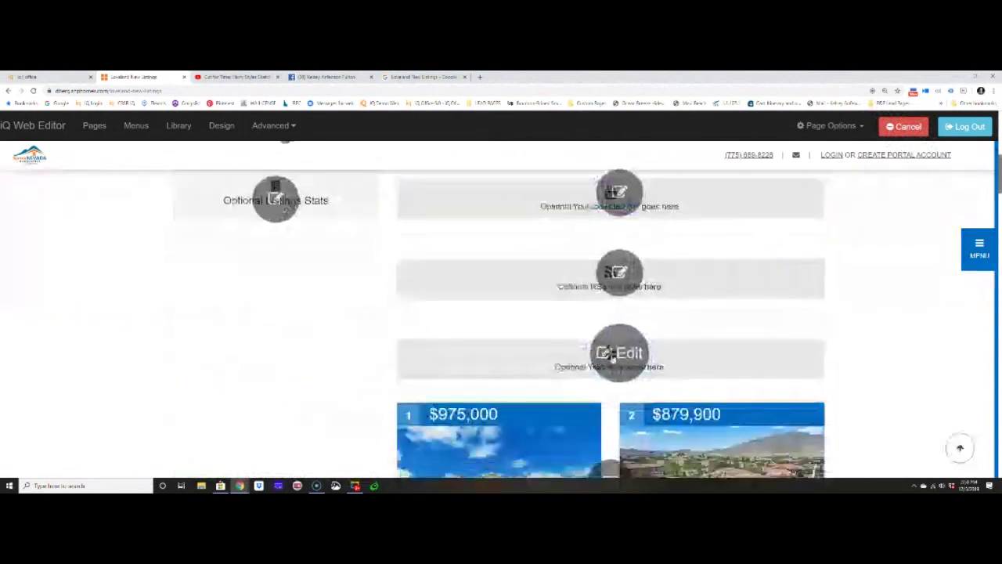
{"action": "scroll", "coordinate": [667, 384], "scroll_direction": "up", "scroll_amount": 5}
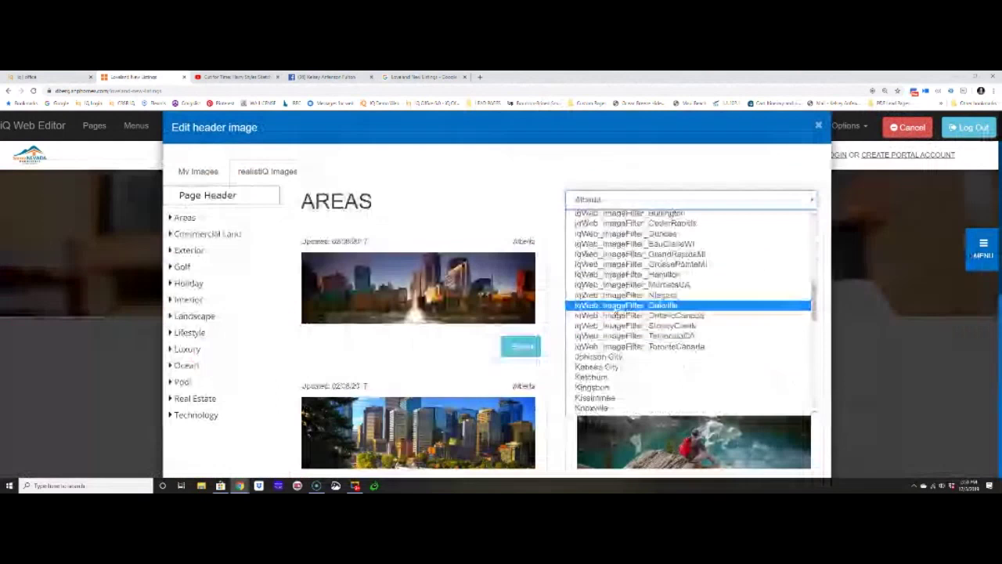
Pick another city's Areas image collection and select the tree-lined avenue photo.
{"action": "scroll", "coordinate": [617, 313], "scroll_direction": "down", "scroll_amount": 10}
{"action": "left_click", "coordinate": [602, 255]}
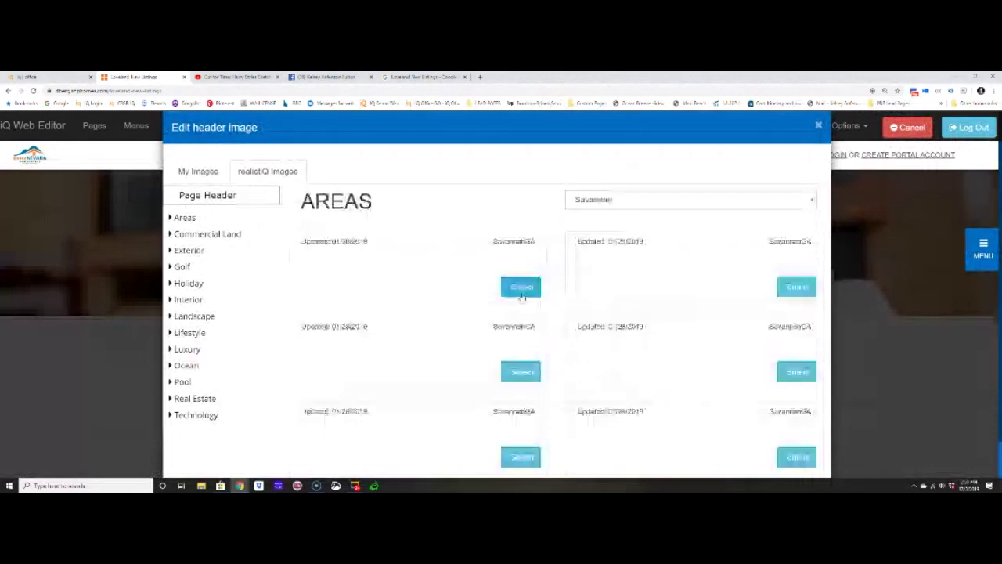
{"action": "left_click", "coordinate": [522, 289]}
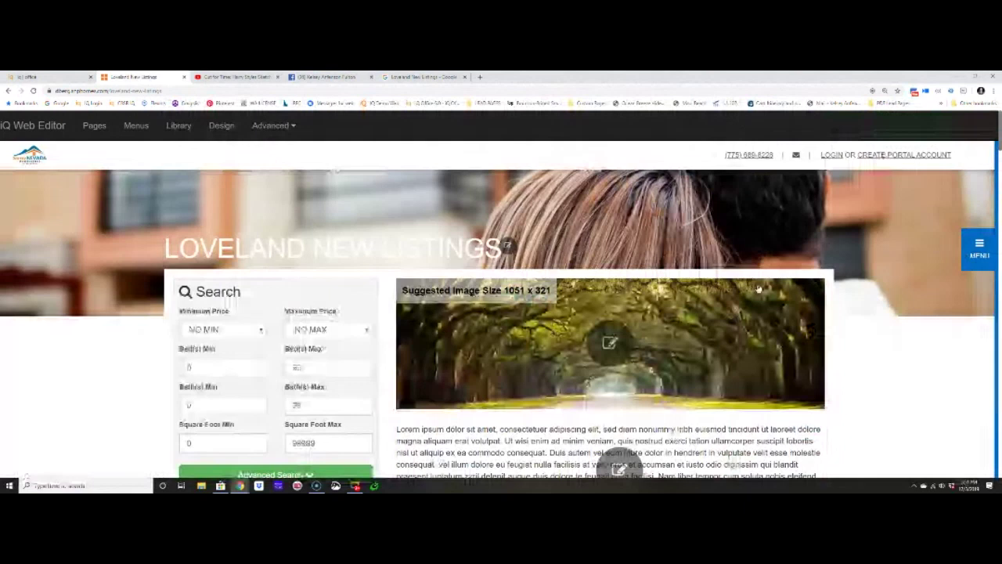
Replace all the page's body filler text with 'TYPE TEXT HERE'.
{"action": "left_click", "coordinate": [618, 467]}
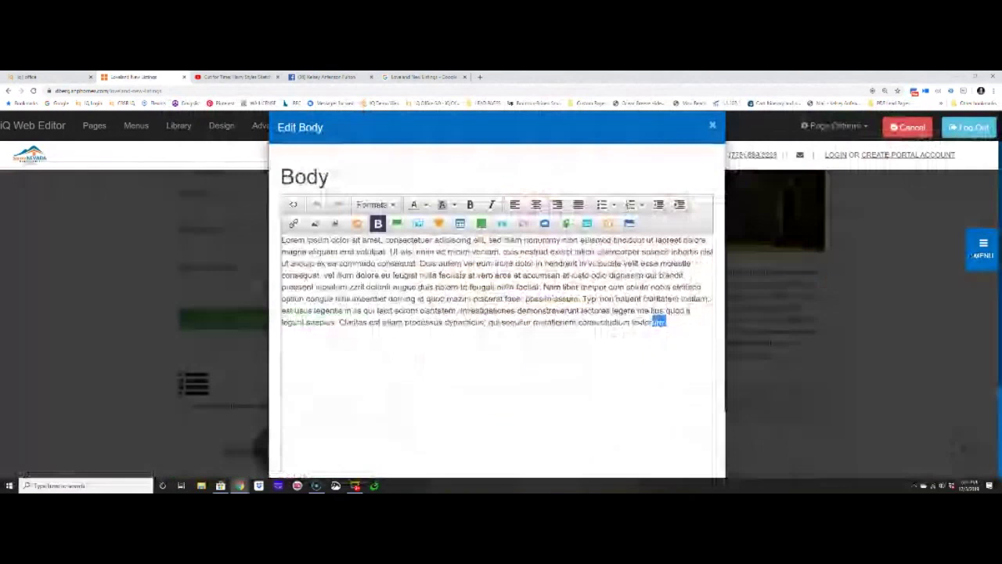
{"action": "key", "text": "ctrl+a"}
{"action": "type", "text": "TYPE TEXT HERE"}
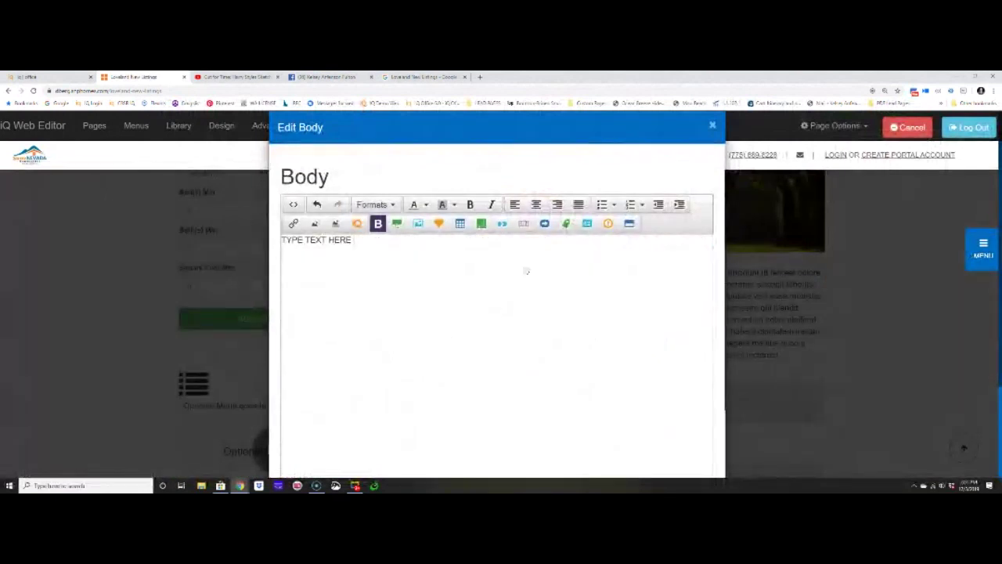
Enlarge the 'TYPE TEXT HERE' placeholder to 24px and add a new line below it.
{"action": "left_click_drag", "start_coordinate": [355, 240], "coordinate": [282, 241]}
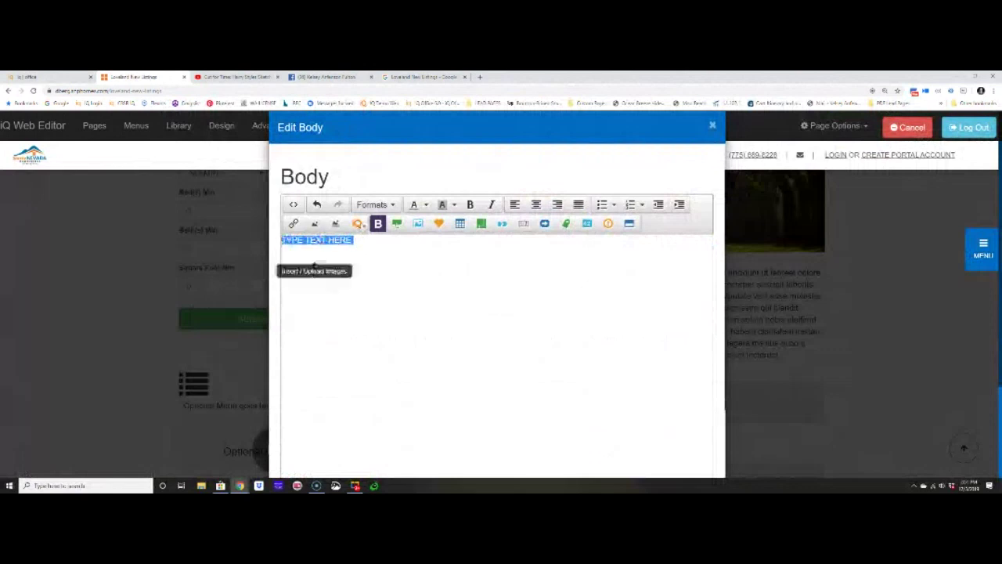
{"action": "left_click", "coordinate": [373, 205]}
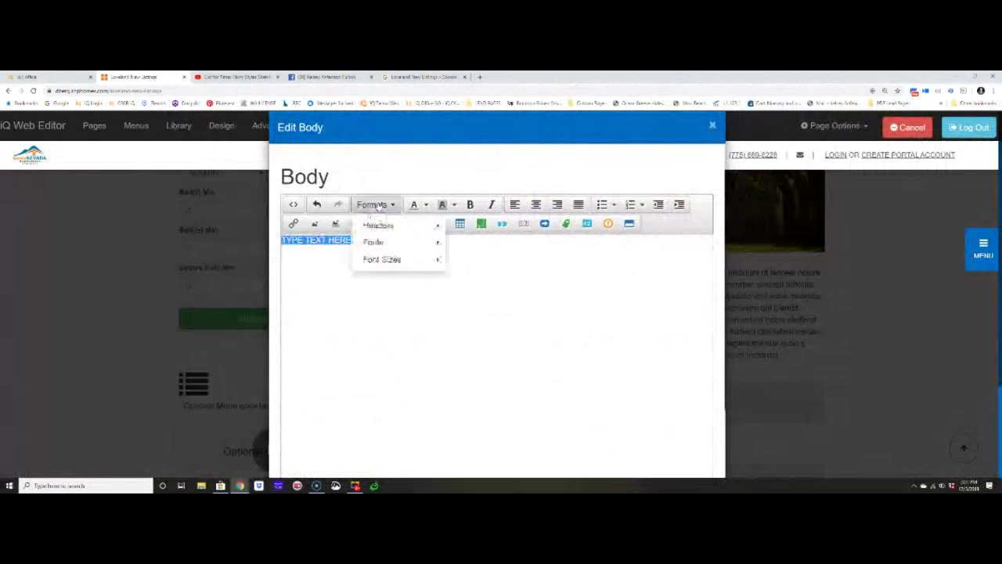
{"action": "mouse_move", "coordinate": [382, 259]}
{"action": "left_click", "coordinate": [487, 354]}
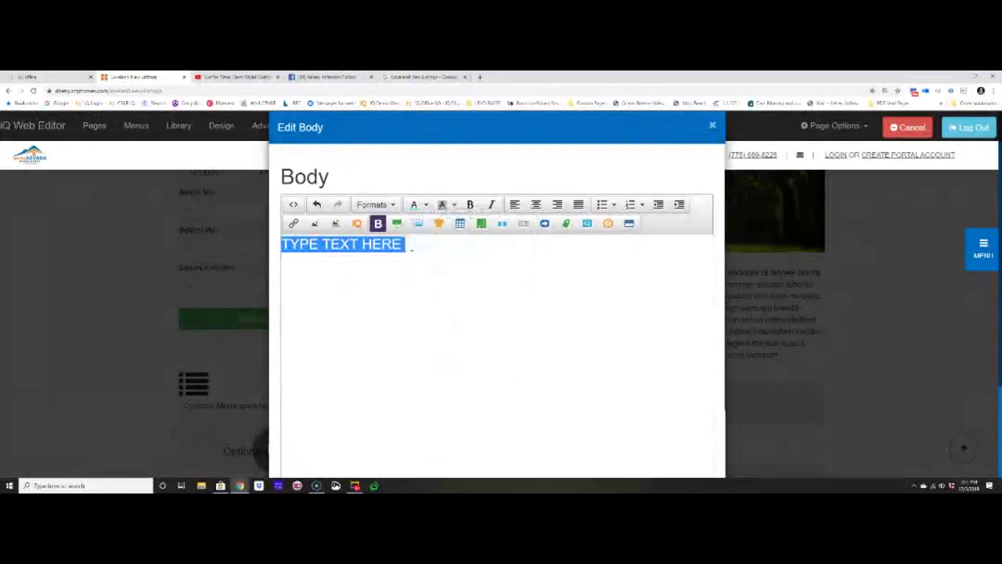
{"action": "left_click", "coordinate": [409, 244]}
{"action": "key", "text": "Return"}
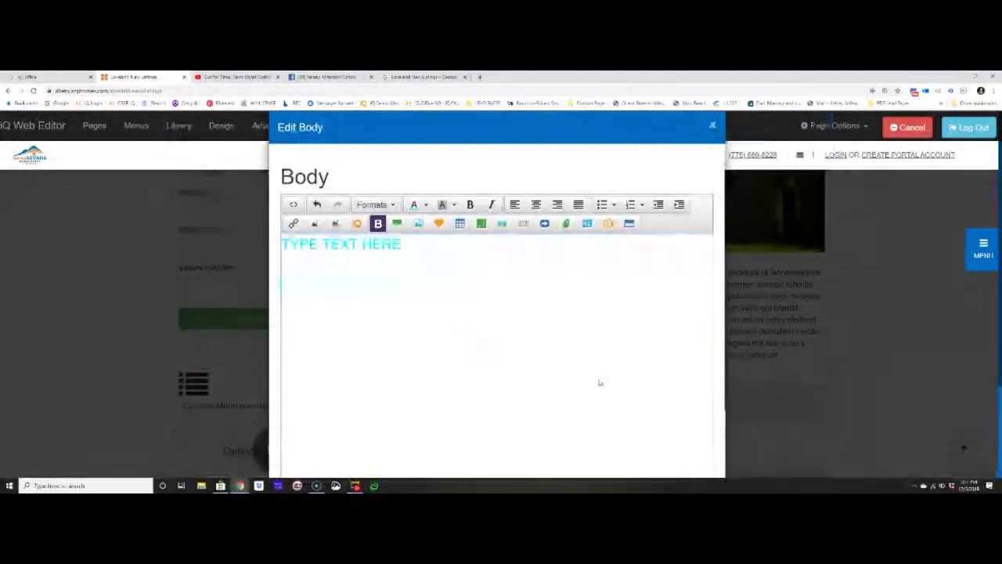
Confirm the body text changes and save the page.
{"action": "scroll", "coordinate": [661, 304], "scroll_direction": "down", "scroll_amount": 2}
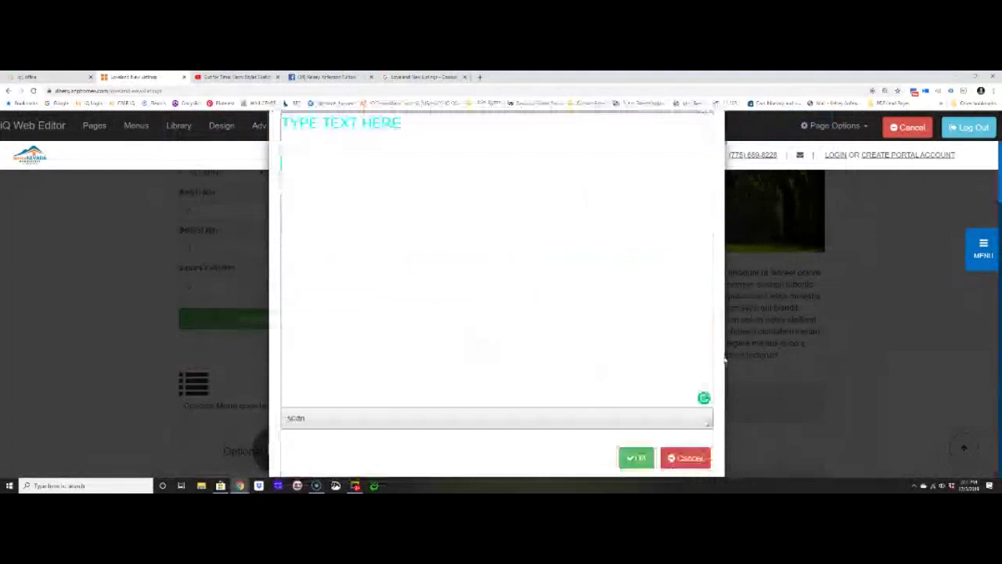
{"action": "left_click", "coordinate": [647, 462]}
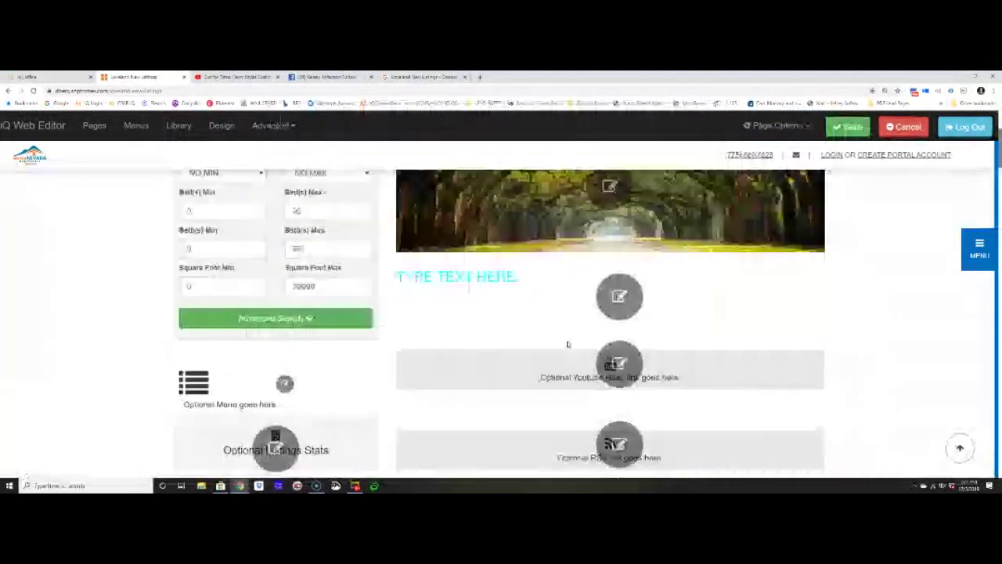
{"action": "left_click", "coordinate": [849, 129]}
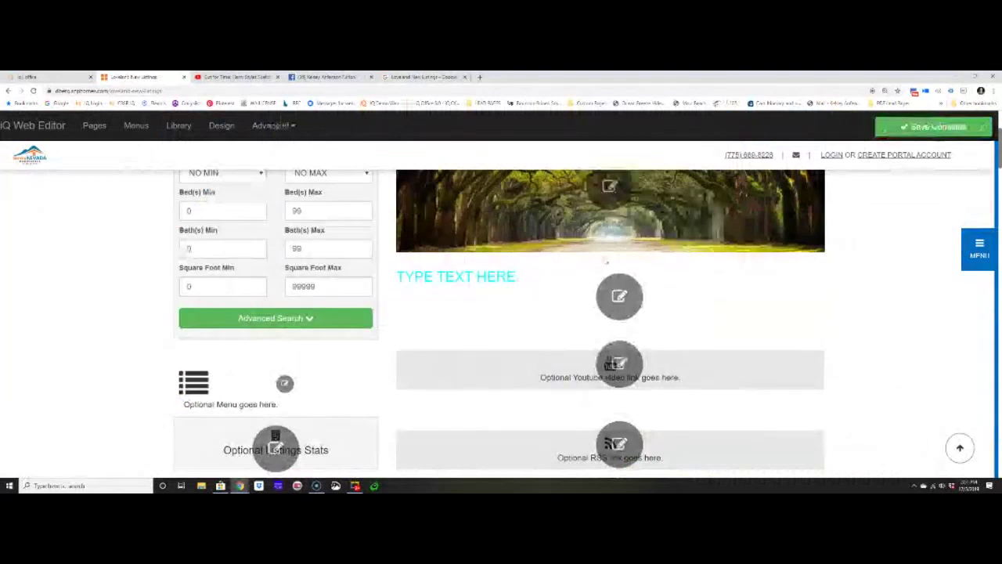
{"action": "scroll", "coordinate": [607, 262], "scroll_direction": "down", "scroll_amount": 2}
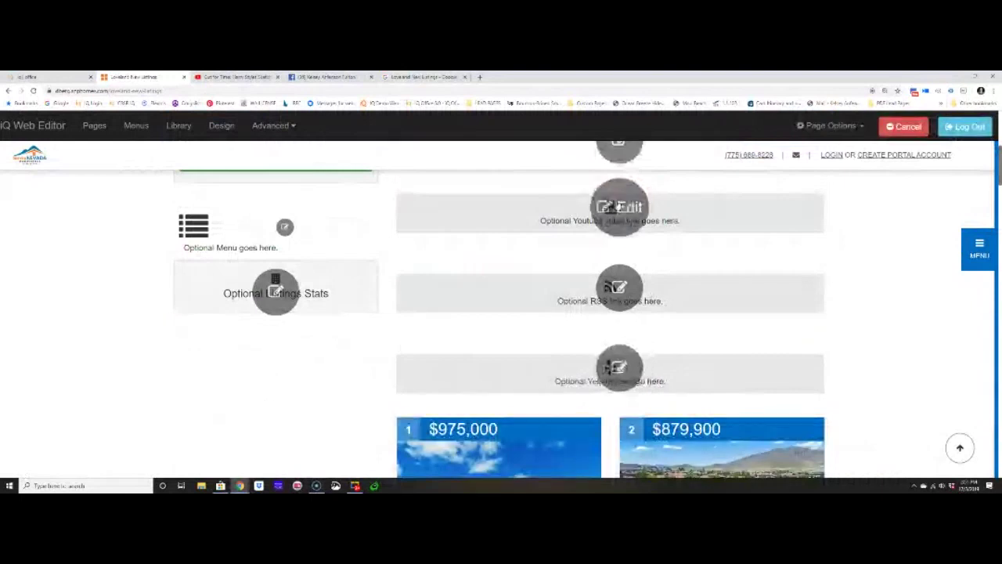
Dismiss the YouTube and RSS widget settings with OK and open the next widget's settings.
{"action": "left_click", "coordinate": [615, 207]}
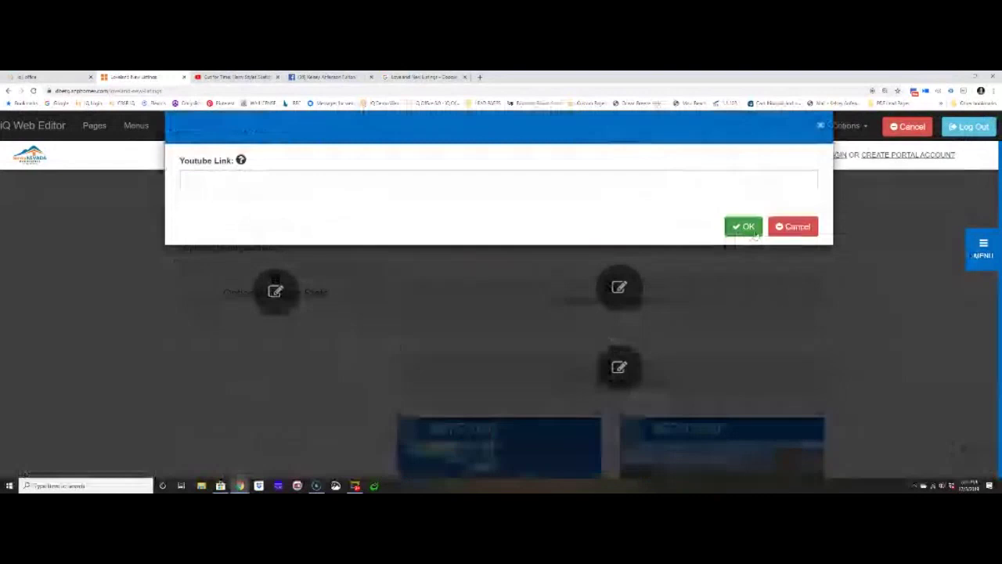
{"action": "left_click", "coordinate": [751, 228]}
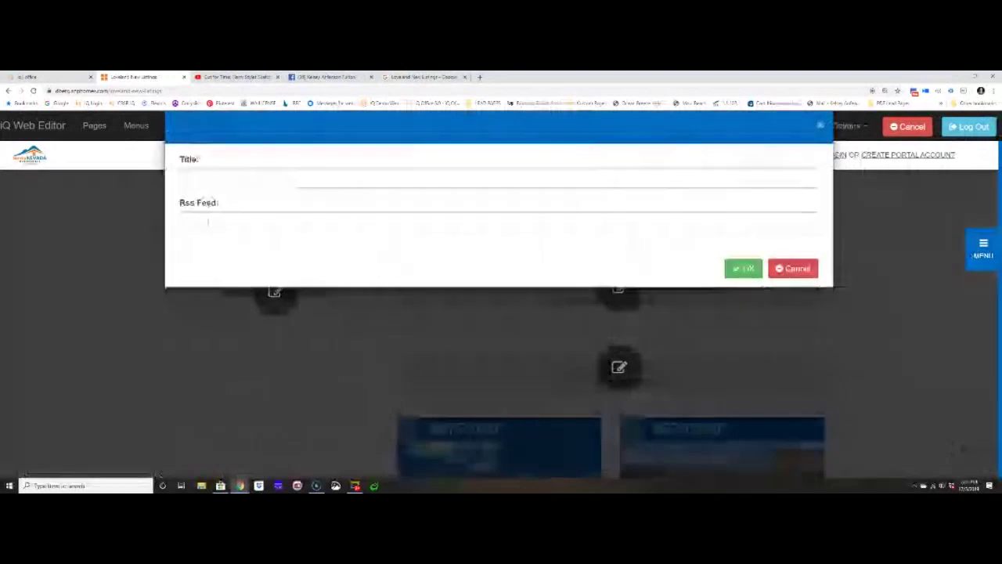
{"action": "left_click", "coordinate": [756, 270]}
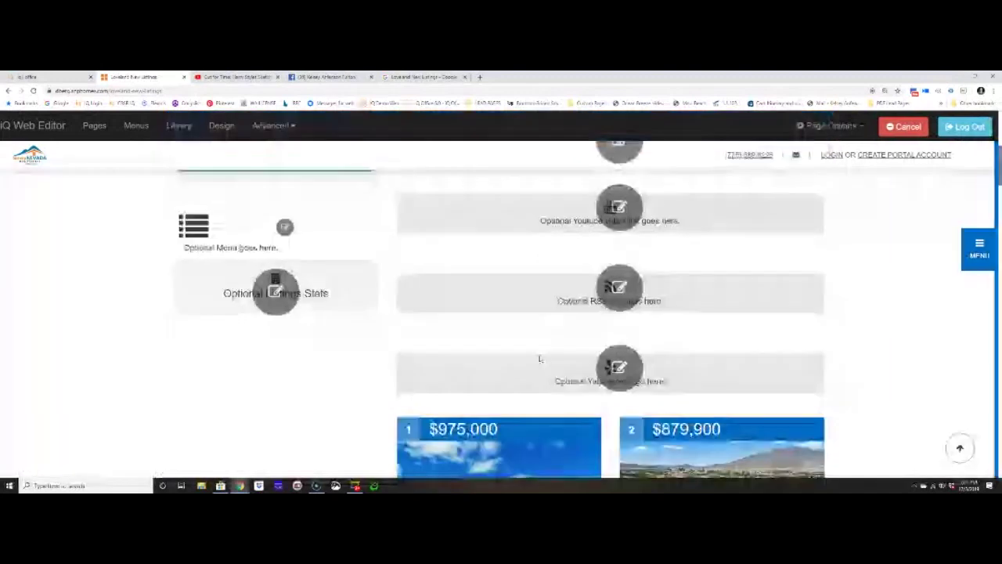
{"action": "left_click", "coordinate": [616, 370]}
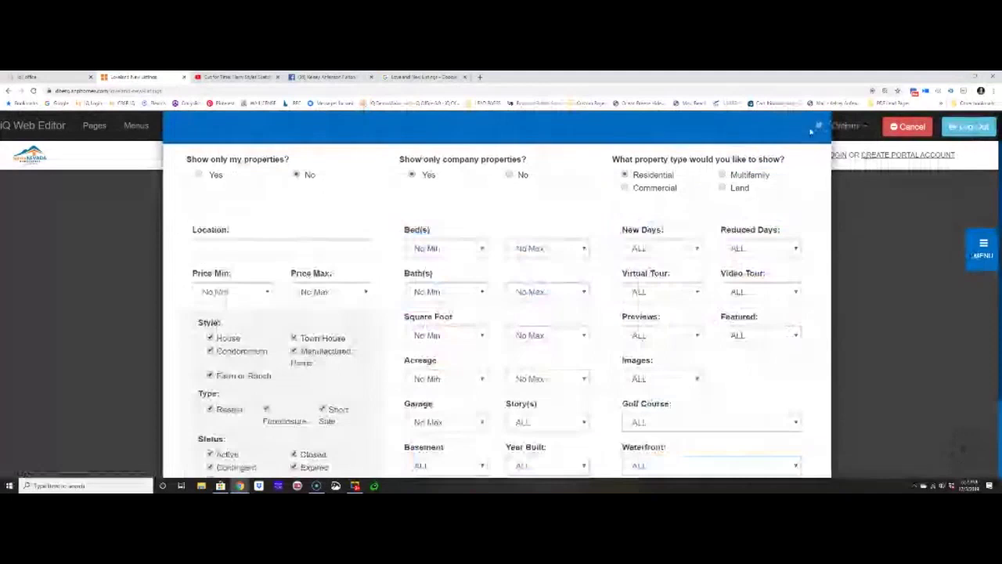
Close the property-search settings and scroll down through the page.
{"action": "left_click", "coordinate": [811, 131]}
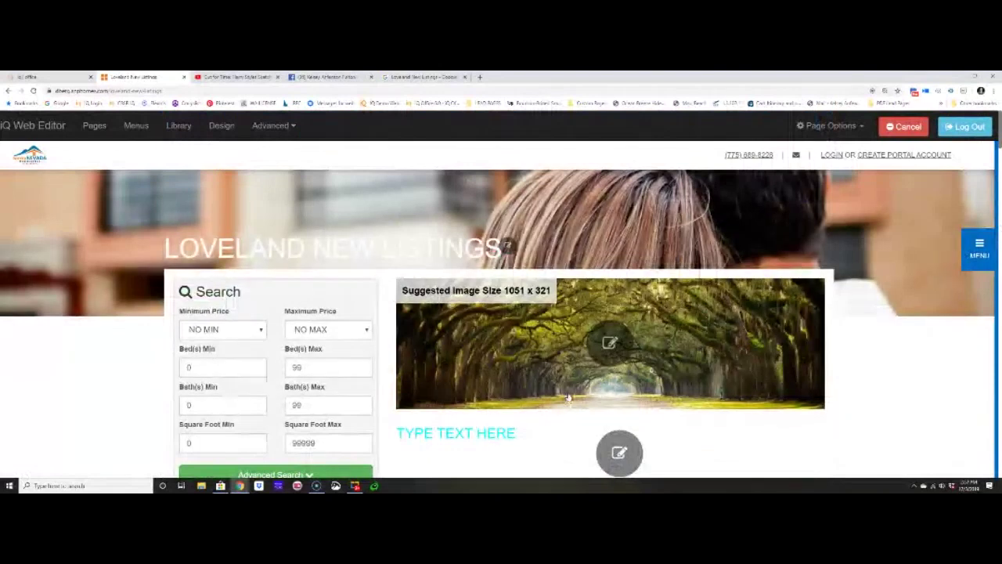
{"action": "scroll", "coordinate": [678, 382], "scroll_direction": "down", "scroll_amount": 2}
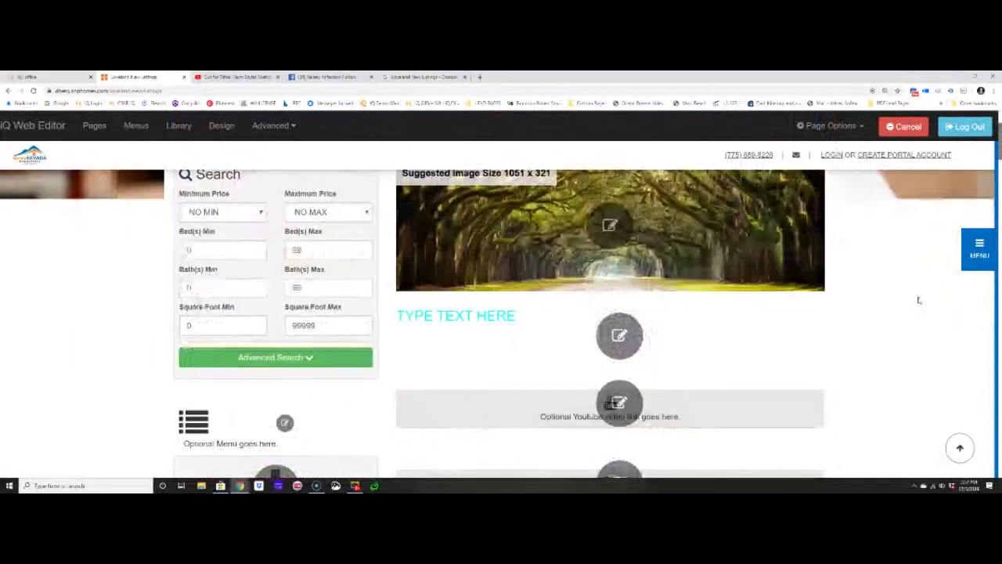
{"action": "scroll", "coordinate": [885, 308], "scroll_direction": "down", "scroll_amount": 1}
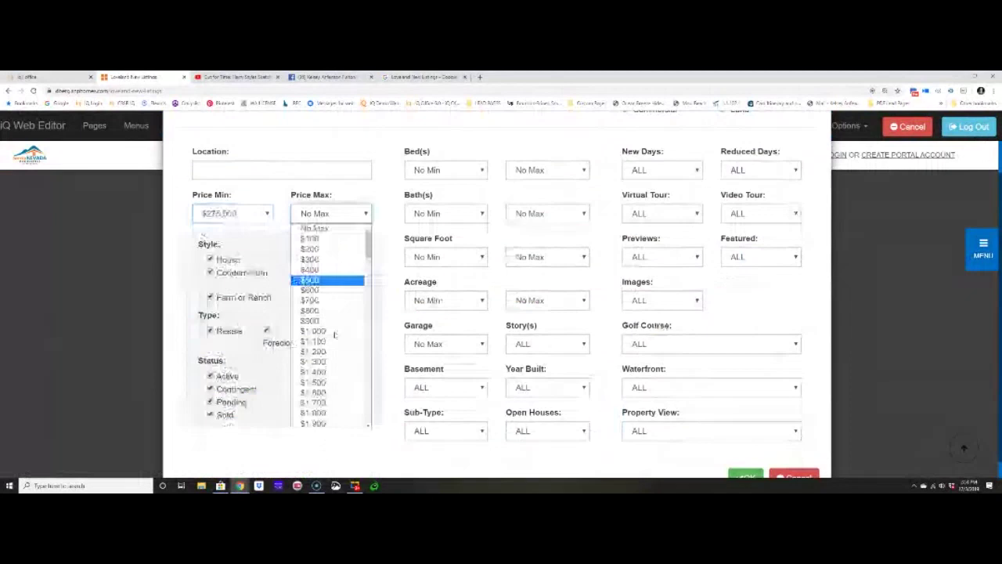
{"action": "scroll", "coordinate": [329, 329], "scroll_direction": "down", "scroll_amount": 15}
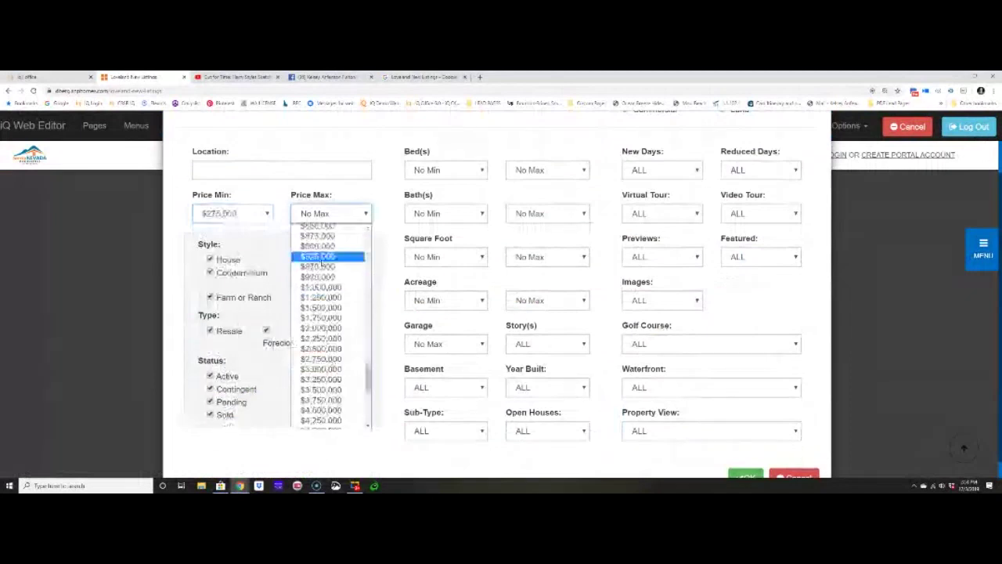
Set Price Max to $500,000 and keep only the House style and Resale type.
{"action": "scroll", "coordinate": [329, 238], "scroll_direction": "up", "scroll_amount": 5}
{"action": "left_click", "coordinate": [320, 238]}
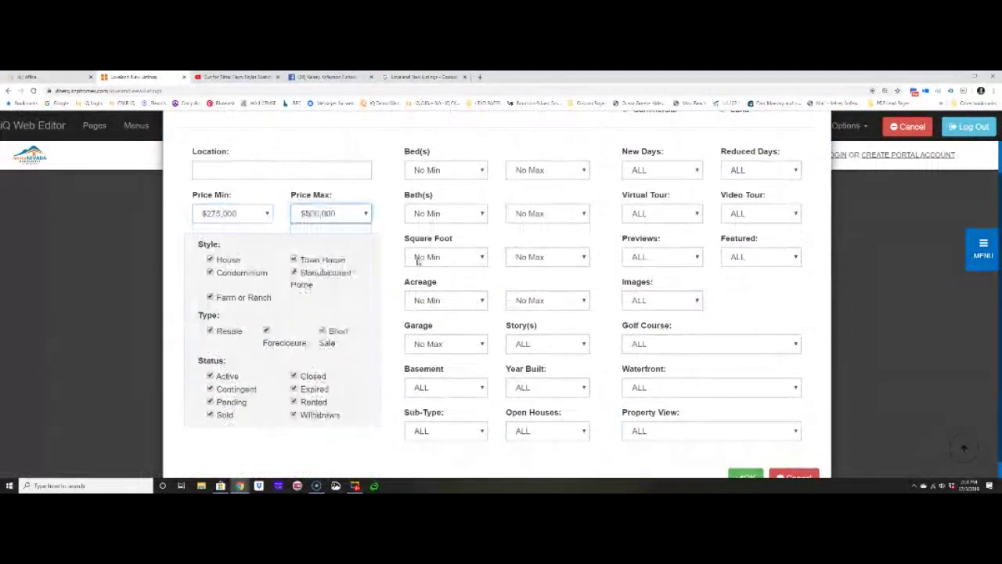
{"action": "left_click", "coordinate": [295, 273]}
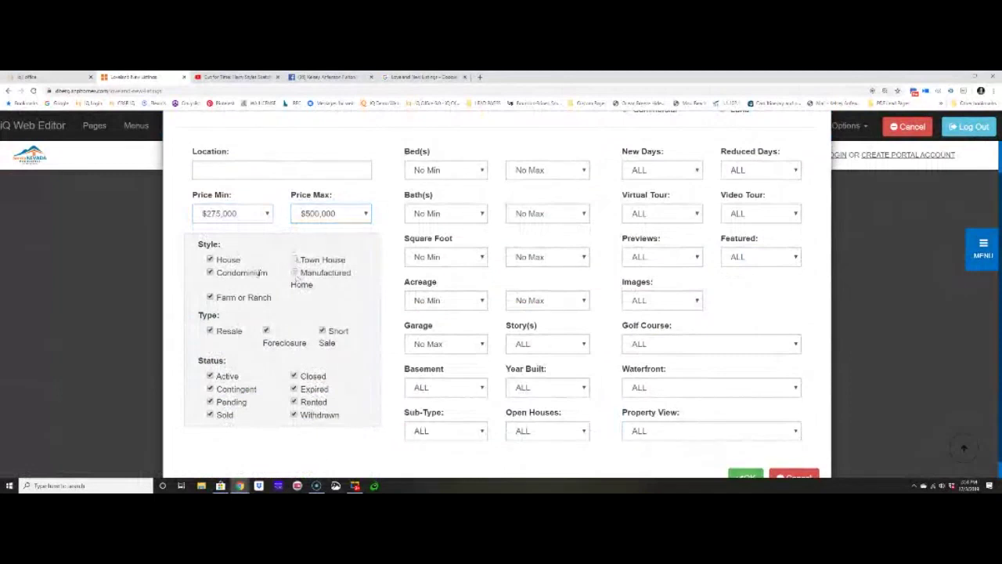
{"action": "left_click", "coordinate": [210, 273]}
{"action": "left_click", "coordinate": [210, 298]}
{"action": "left_click", "coordinate": [266, 330]}
{"action": "left_click", "coordinate": [321, 331]}
Limit the listing status to Active only and apply the search filters.
{"action": "left_click", "coordinate": [293, 376]}
{"action": "left_click", "coordinate": [293, 389]}
{"action": "left_click", "coordinate": [293, 401]}
{"action": "left_click", "coordinate": [294, 415]}
{"action": "left_click", "coordinate": [210, 415]}
{"action": "left_click", "coordinate": [210, 401]}
{"action": "left_click", "coordinate": [210, 389]}
{"action": "scroll", "coordinate": [750, 424], "scroll_direction": "down", "scroll_amount": 1}
{"action": "scroll", "coordinate": [362, 206], "scroll_direction": "down", "scroll_amount": 2}
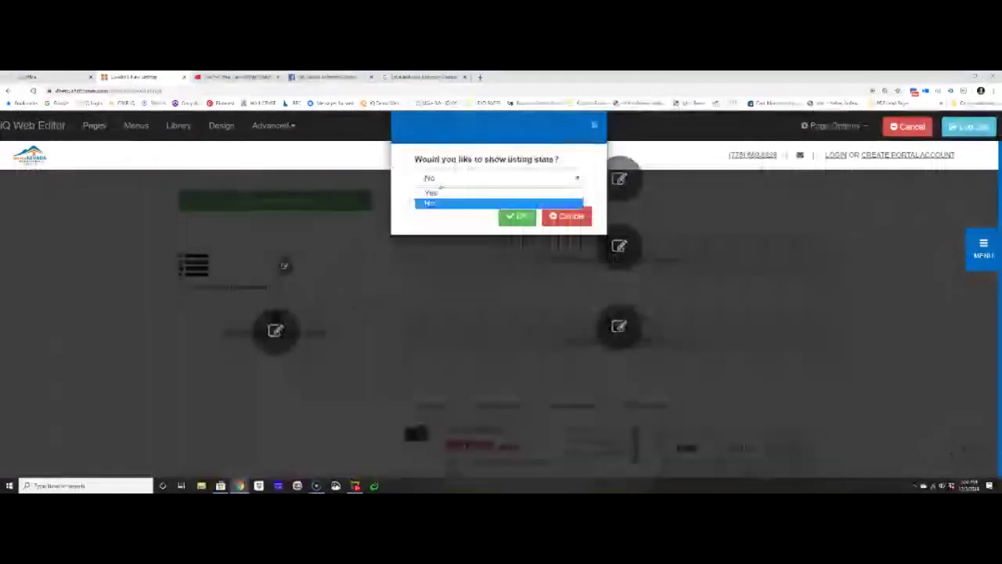
{"action": "left_click", "coordinate": [439, 190]}
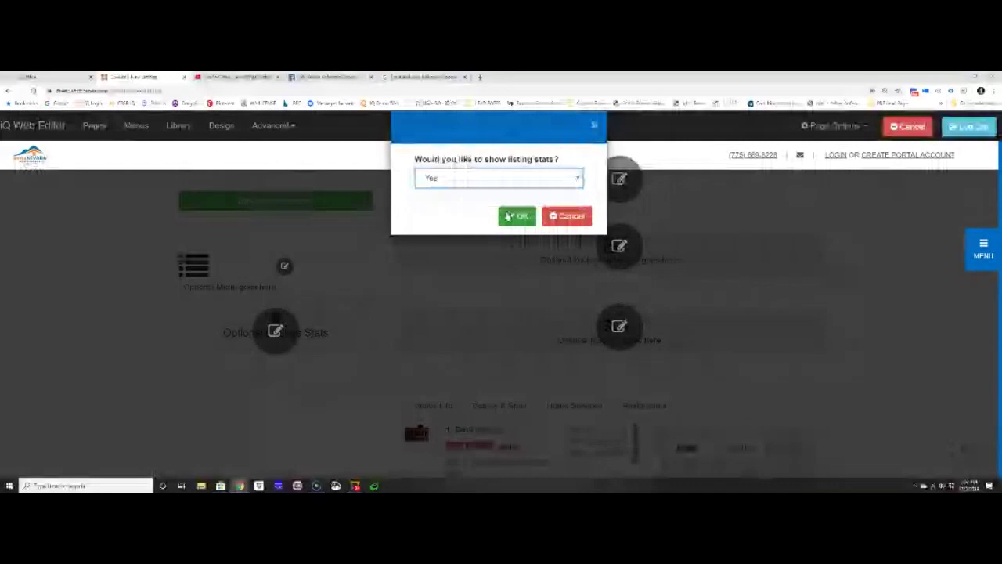
Confirm showing listing stats, review the matching listings, and save the page.
{"action": "left_click", "coordinate": [509, 216]}
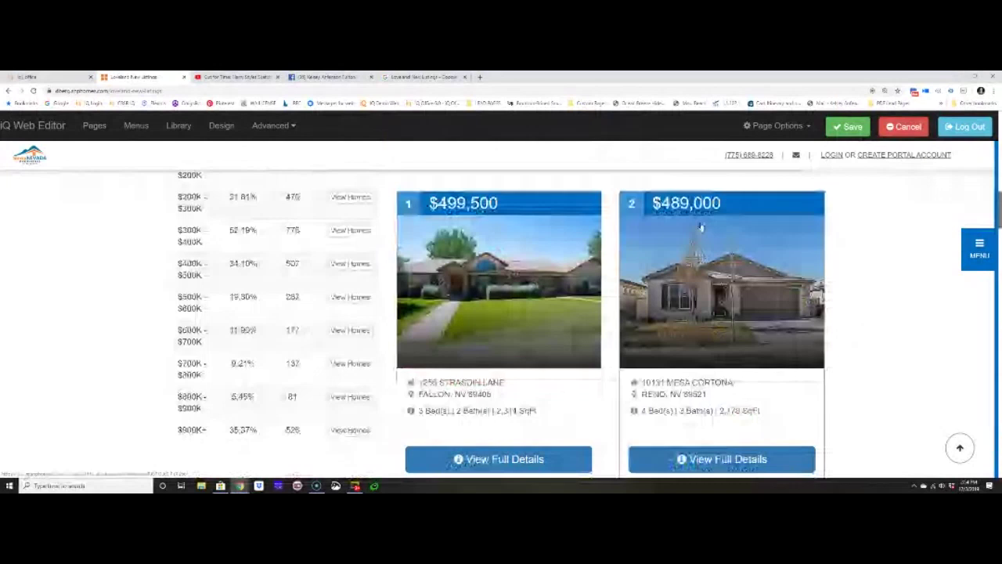
{"action": "scroll", "coordinate": [701, 227], "scroll_direction": "down", "scroll_amount": 5}
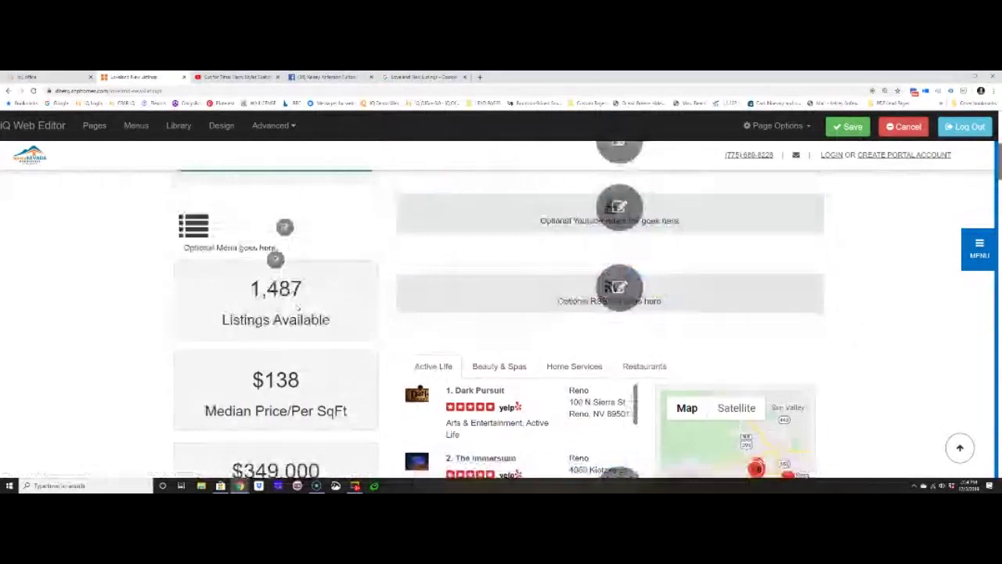
{"action": "scroll", "coordinate": [298, 308], "scroll_direction": "down", "scroll_amount": 1}
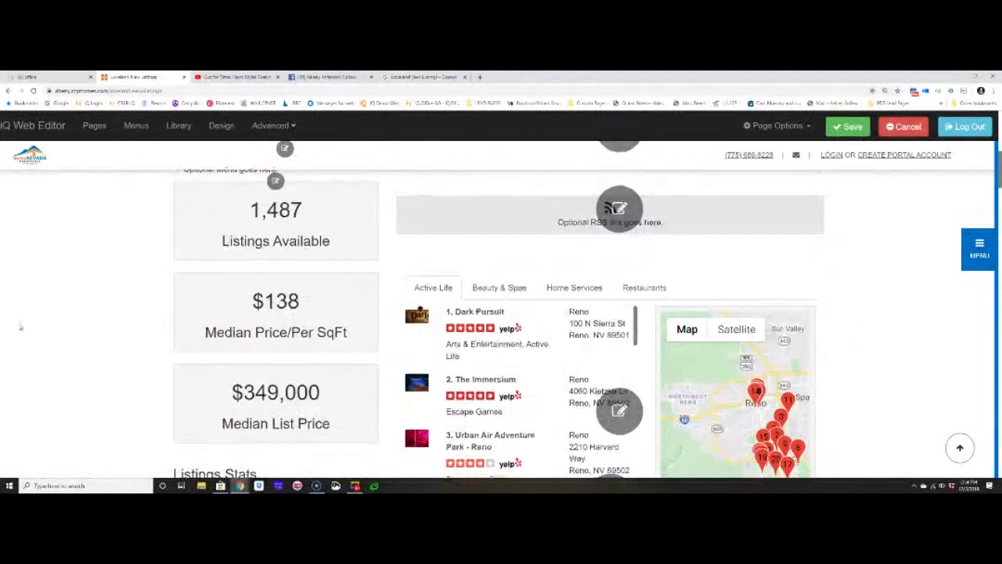
{"action": "scroll", "coordinate": [20, 328], "scroll_direction": "down", "scroll_amount": 3}
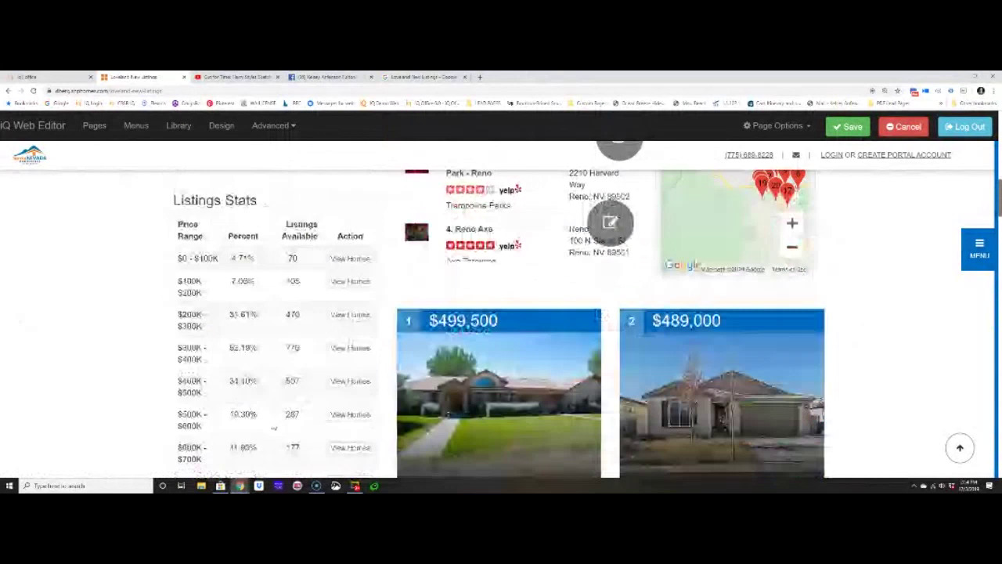
{"action": "left_click", "coordinate": [848, 126]}
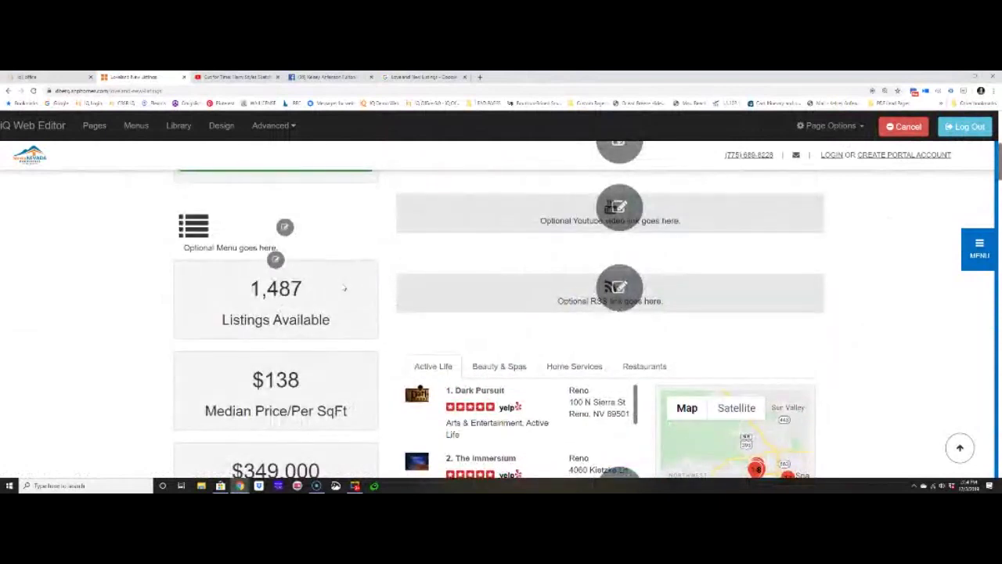
{"action": "scroll", "coordinate": [344, 289], "scroll_direction": "up", "scroll_amount": 5}
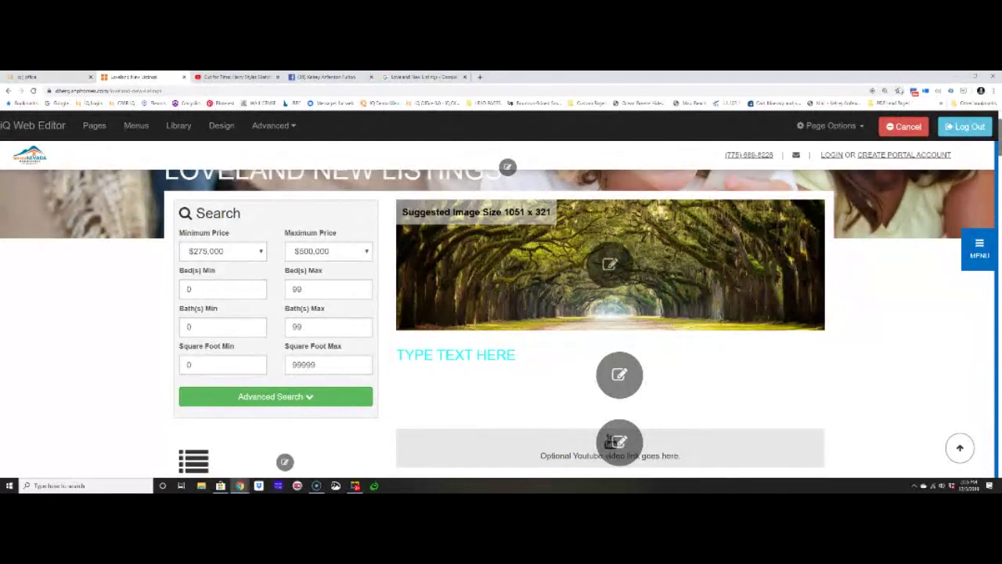
Bookmark the Loveland New Listings page in Chrome's address bar.
{"action": "left_click", "coordinate": [898, 92]}
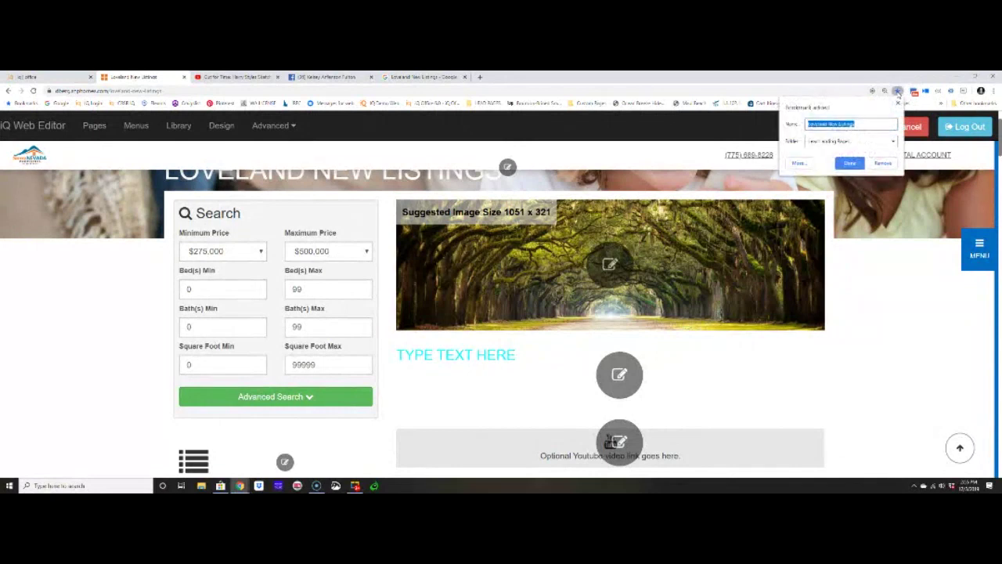
{"action": "left_click", "coordinate": [849, 163]}
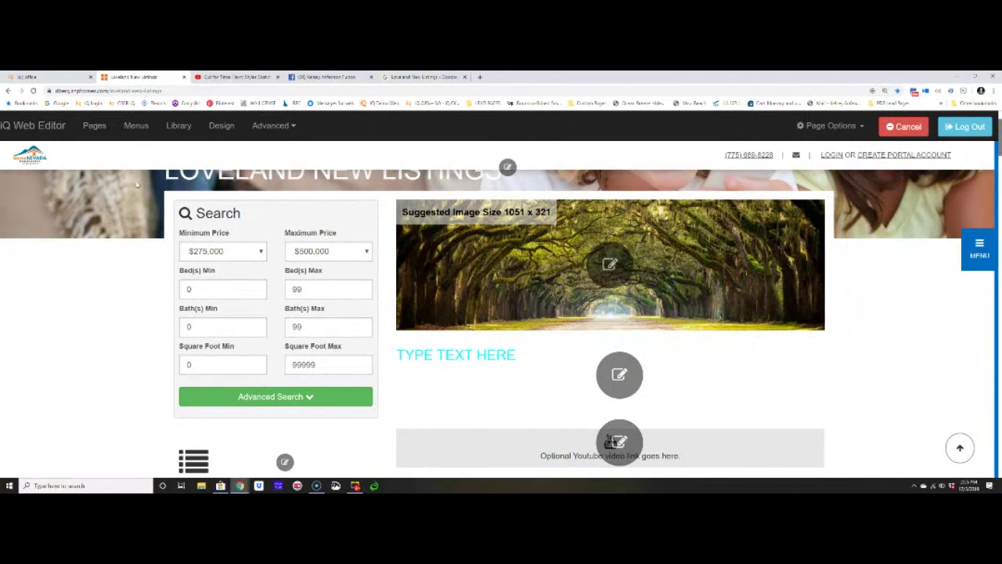
Preview the side MENU's items, then reopen the sitemenu in Site Menus for editing.
{"action": "left_click", "coordinate": [135, 126]}
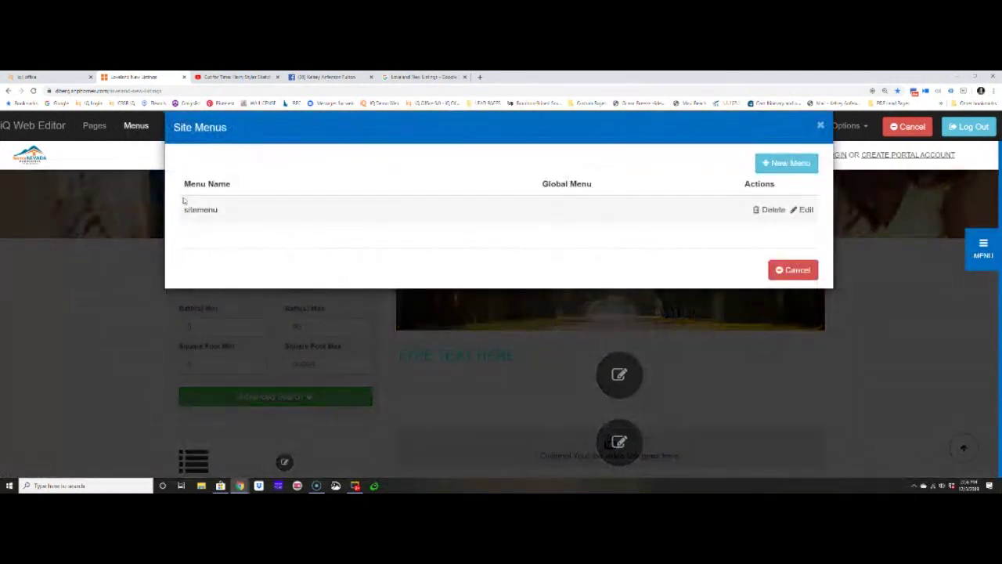
{"action": "left_click_drag", "start_coordinate": [185, 210], "coordinate": [232, 213]}
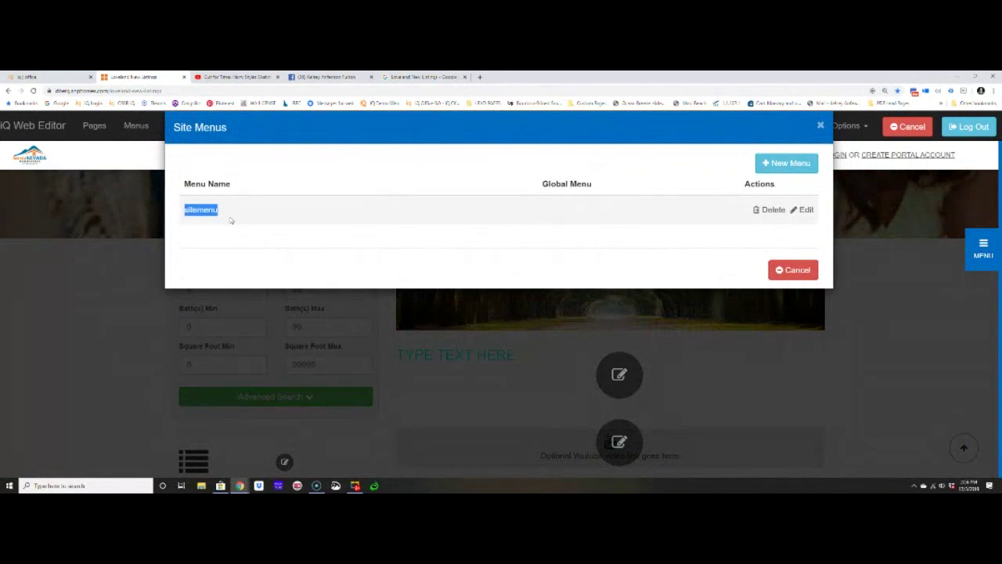
{"action": "left_click", "coordinate": [806, 210]}
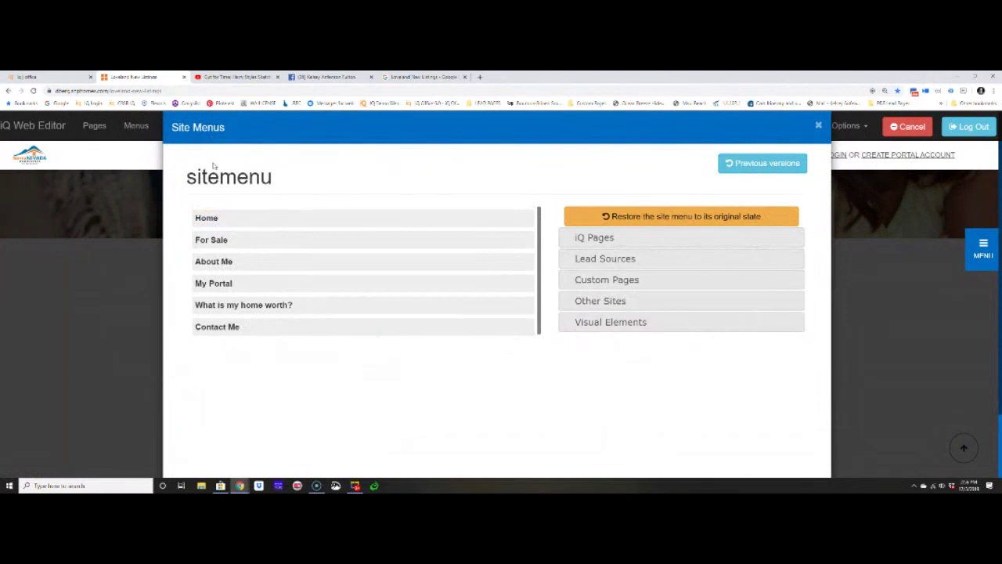
{"action": "left_click", "coordinate": [990, 243]}
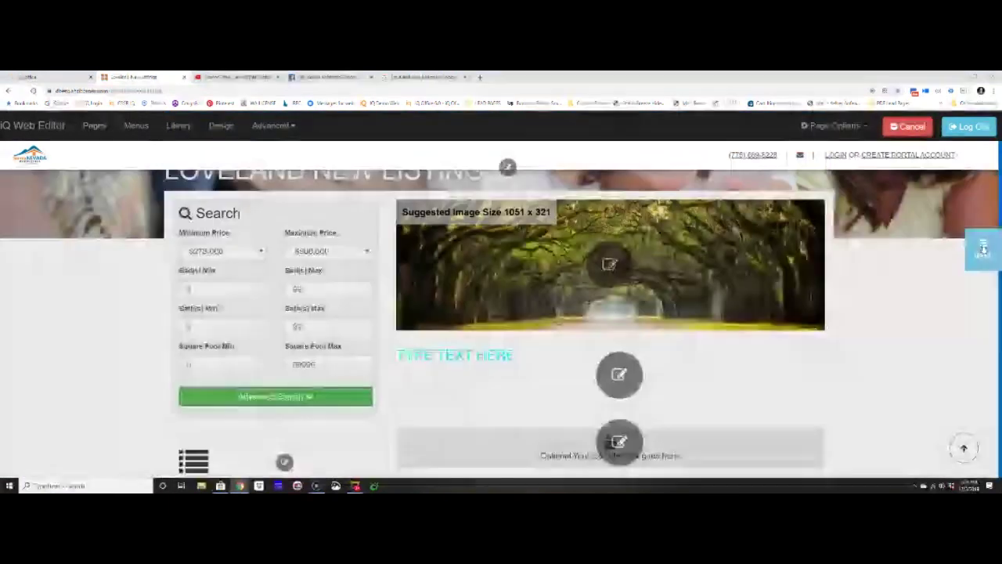
{"action": "left_click", "coordinate": [983, 247]}
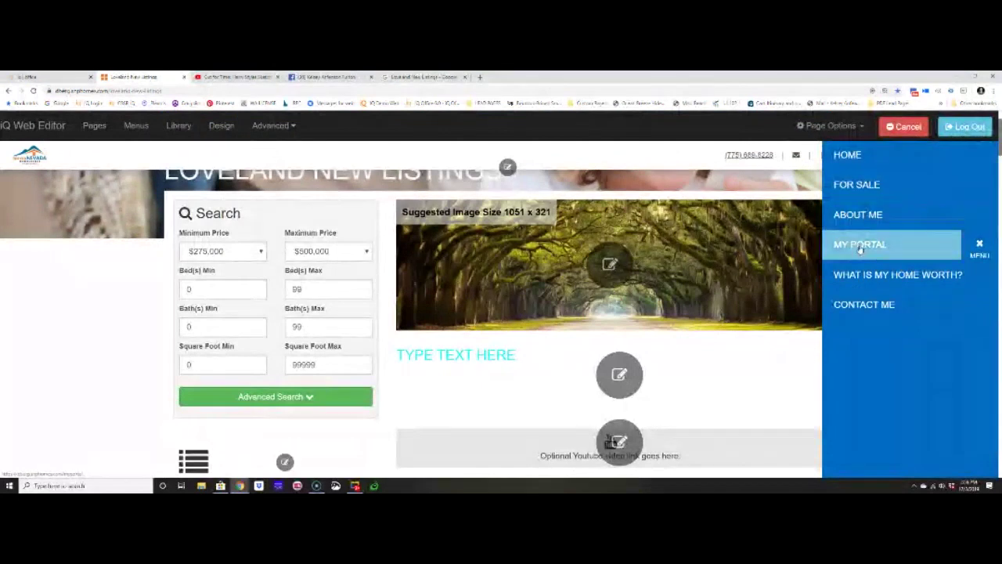
{"action": "left_click", "coordinate": [136, 126]}
{"action": "left_click", "coordinate": [804, 209]}
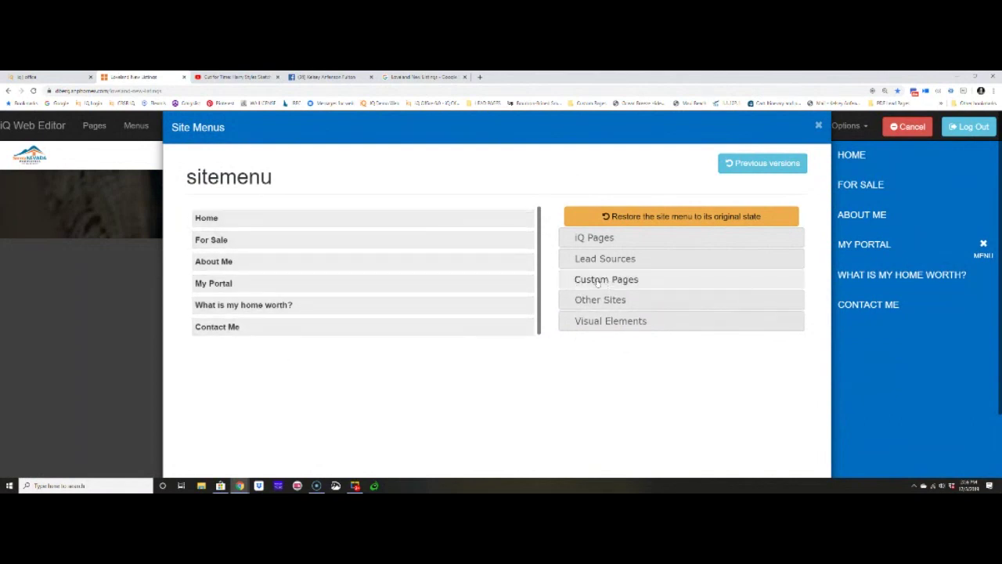
Add a 'New Listings' menu item for the loveland new listings page, nested under For Sale.
{"action": "left_click", "coordinate": [625, 283]}
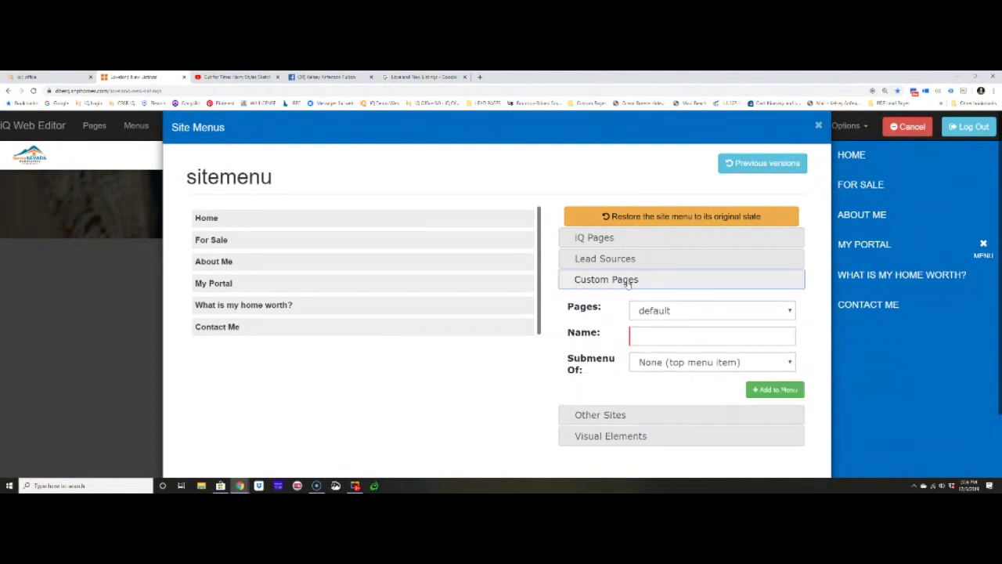
{"action": "left_click", "coordinate": [665, 311]}
{"action": "left_click", "coordinate": [673, 338]}
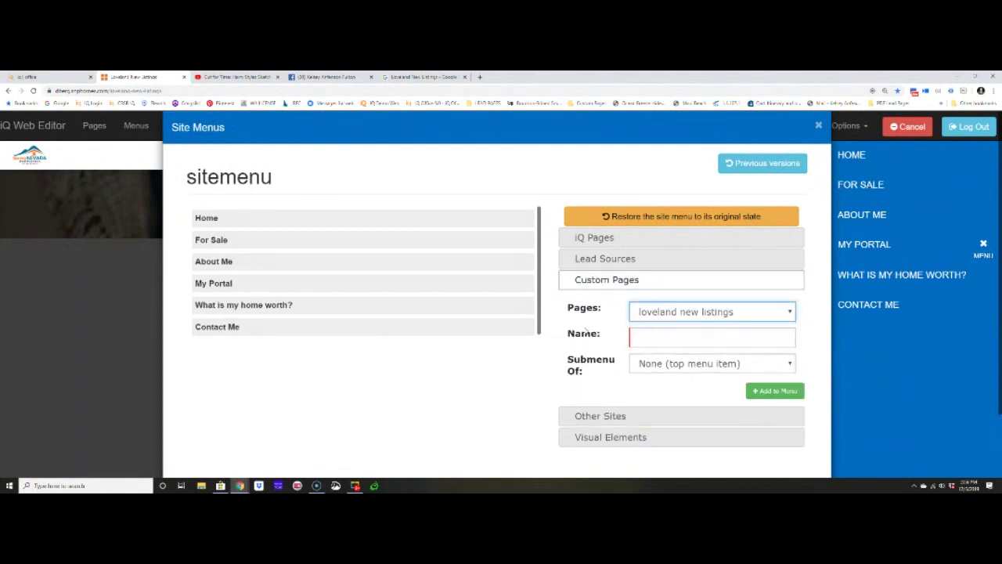
{"action": "left_click", "coordinate": [657, 335]}
{"action": "type", "text": "New Listings"}
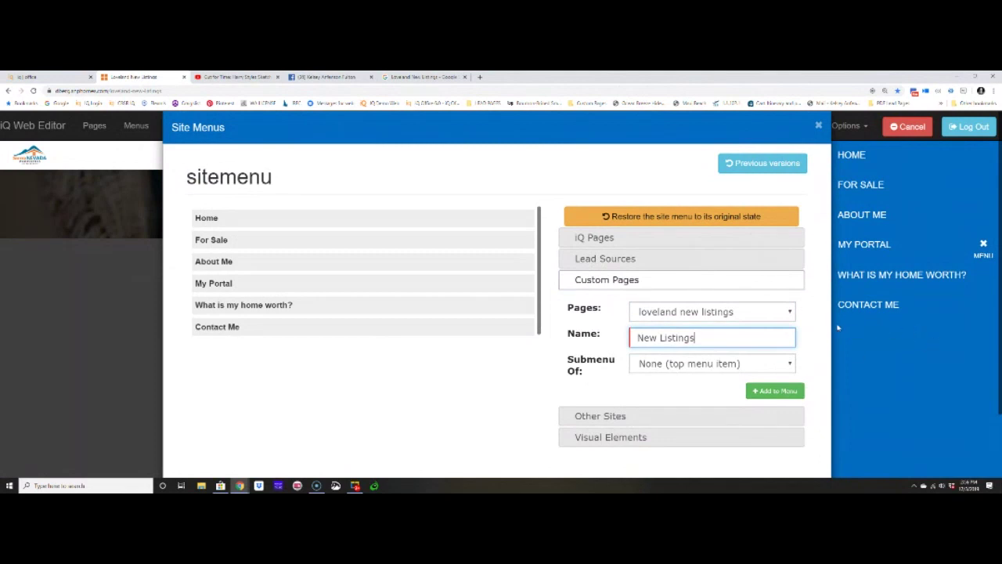
{"action": "left_click", "coordinate": [722, 364]}
{"action": "left_click", "coordinate": [707, 401]}
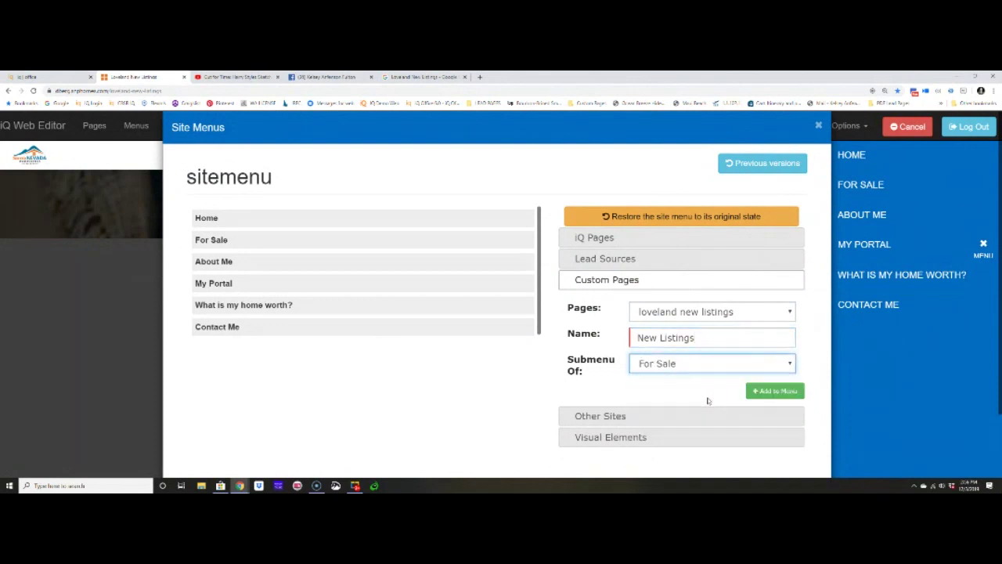
{"action": "left_click", "coordinate": [774, 393]}
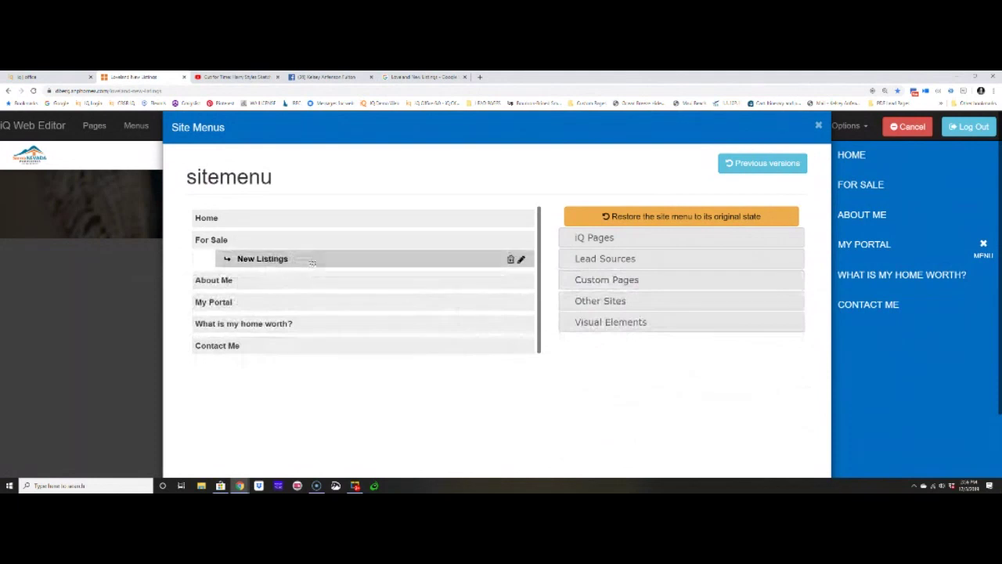
{"action": "scroll", "coordinate": [768, 431], "scroll_direction": "down", "scroll_amount": 2}
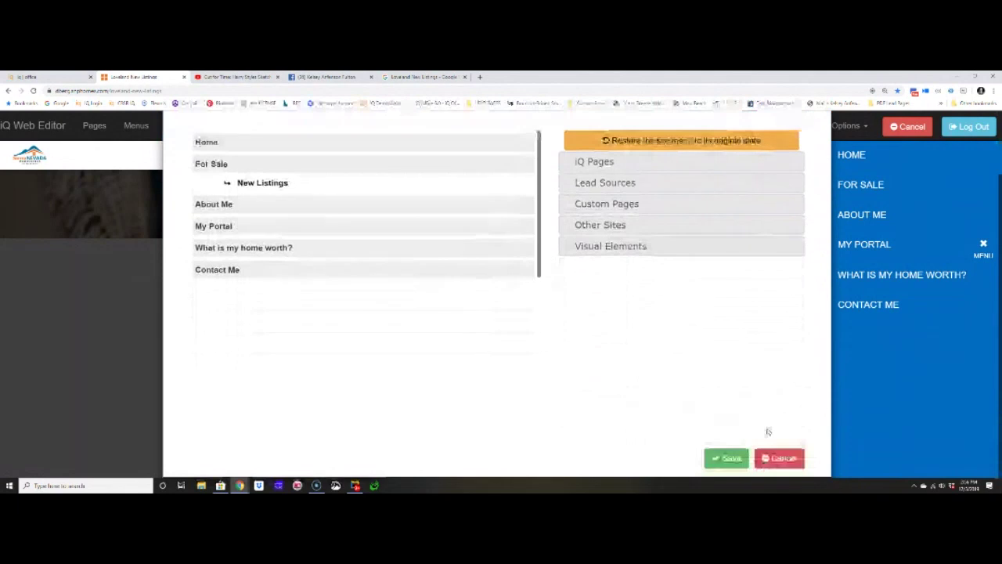
{"action": "mouse_move", "coordinate": [885, 188]}
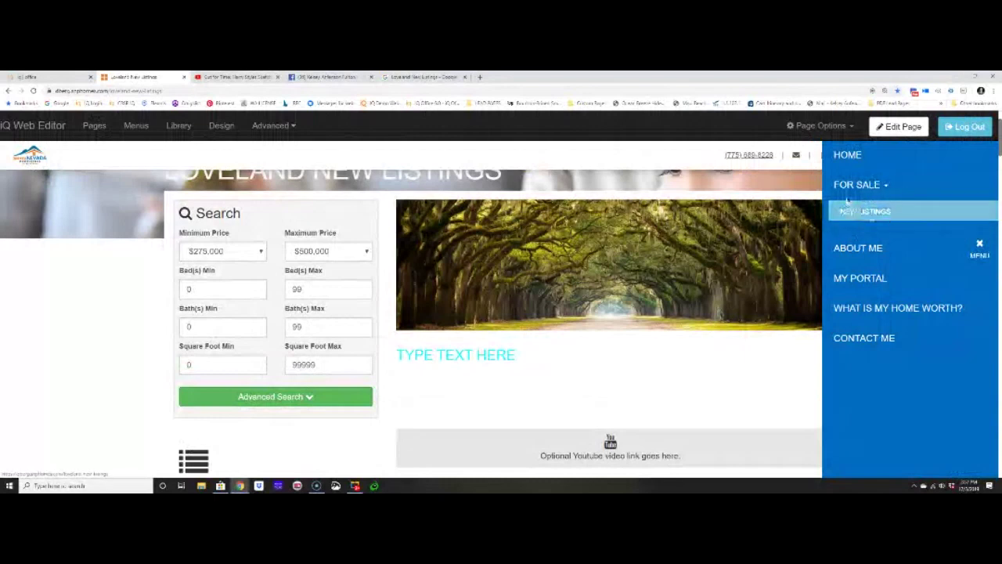
Go from the home page through MENU > For Sale to New Listings and review the page.
{"action": "left_click", "coordinate": [855, 156]}
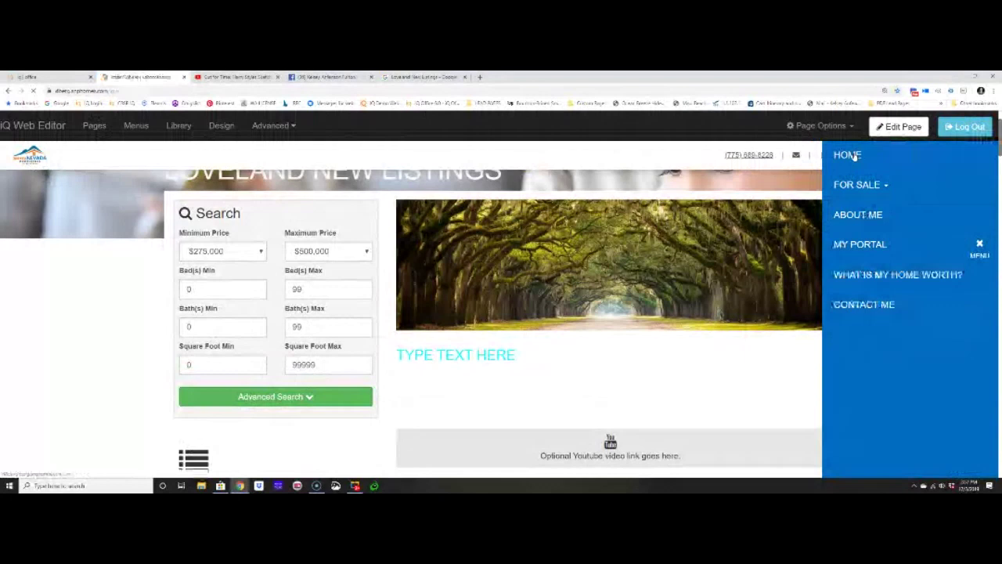
{"action": "left_click", "coordinate": [854, 156]}
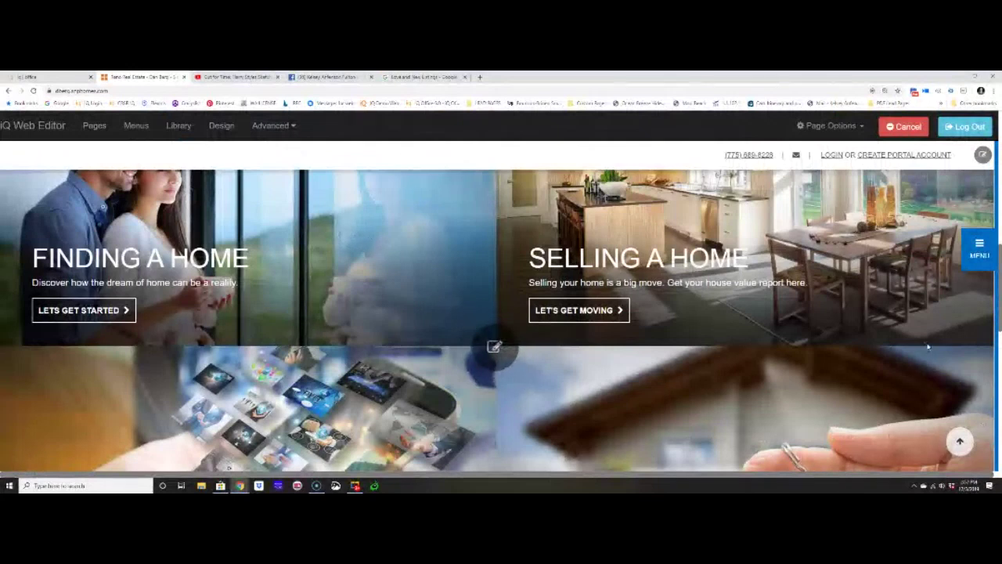
{"action": "left_click", "coordinate": [979, 248]}
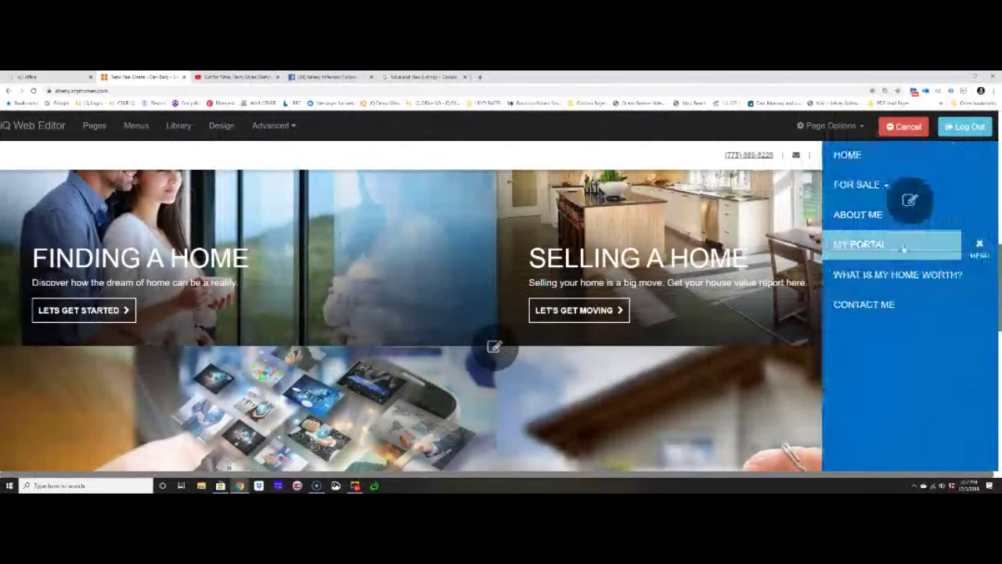
{"action": "left_click", "coordinate": [861, 185]}
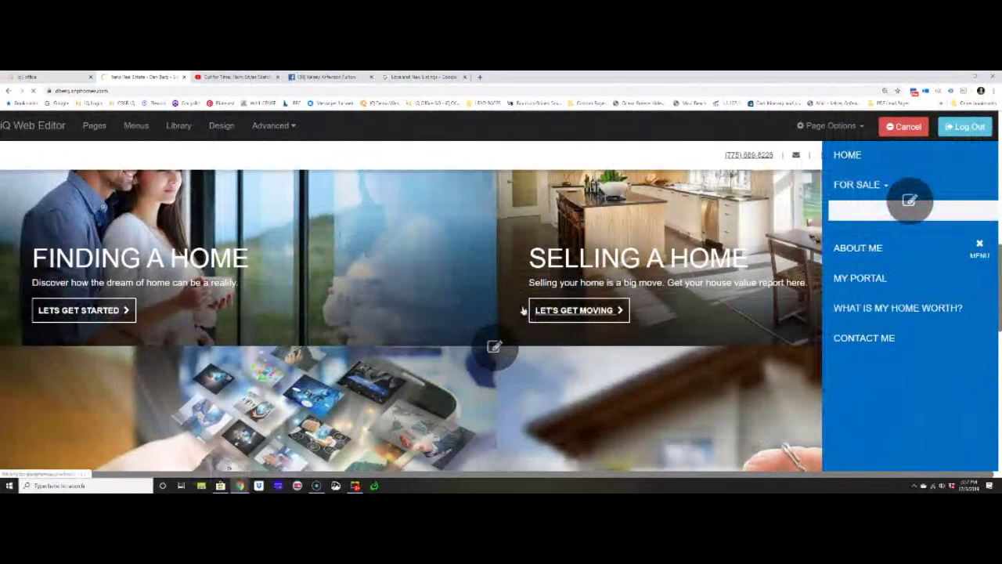
{"action": "scroll", "coordinate": [232, 372], "scroll_direction": "down", "scroll_amount": 3}
{"action": "scroll", "coordinate": [116, 311], "scroll_direction": "down", "scroll_amount": 3}
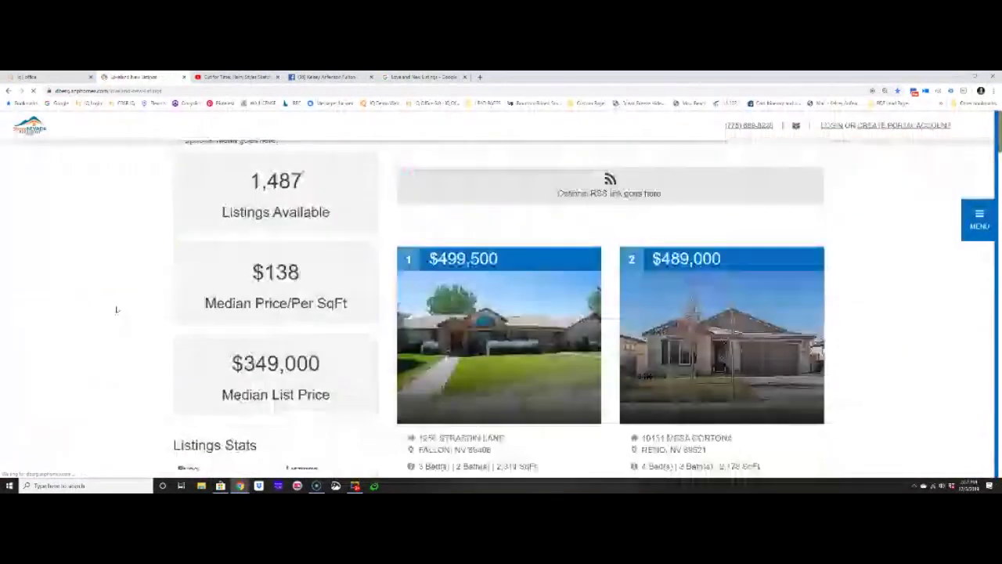
{"action": "scroll", "coordinate": [129, 362], "scroll_direction": "down", "scroll_amount": 2}
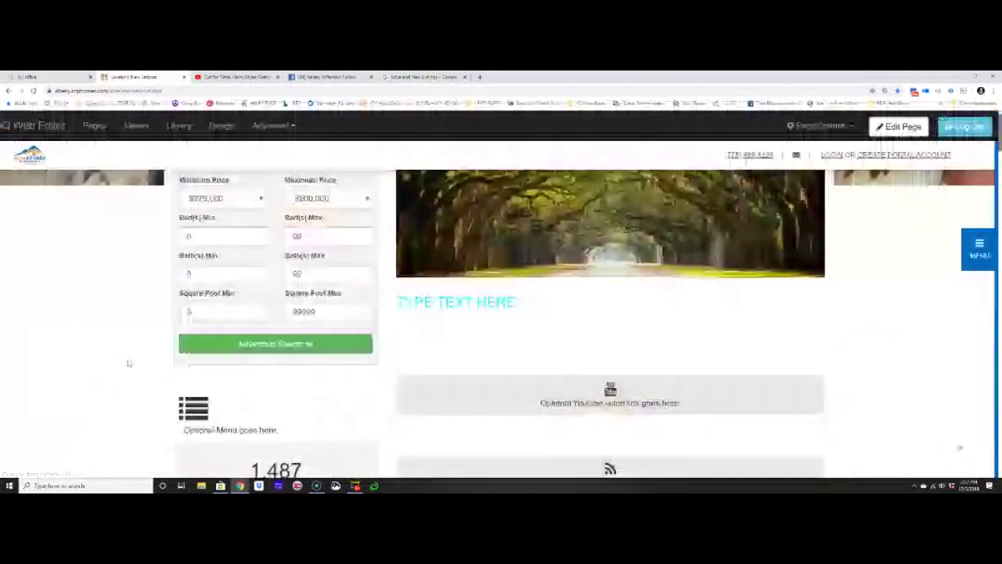
{"action": "scroll", "coordinate": [129, 362], "scroll_direction": "down", "scroll_amount": 5}
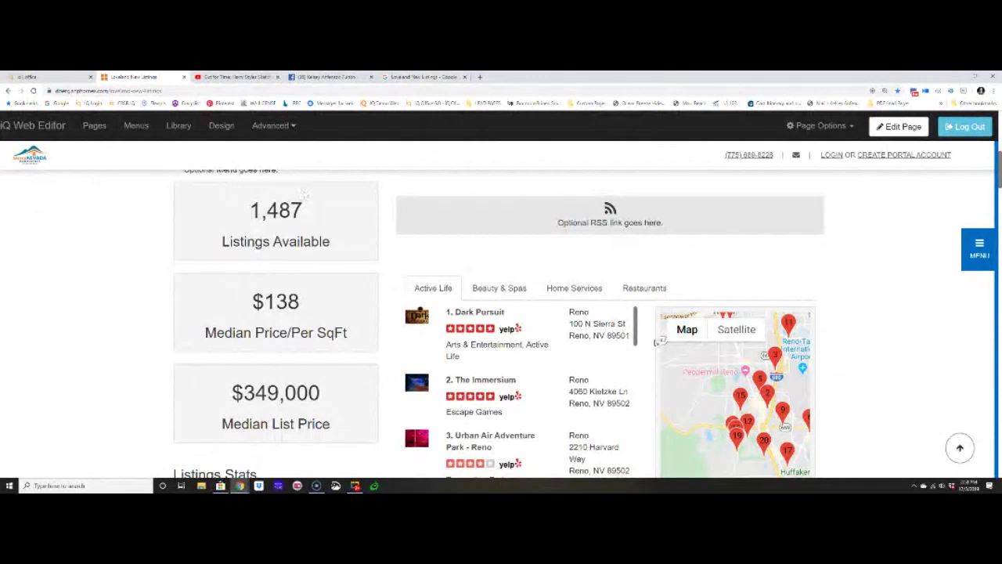
{"action": "scroll", "coordinate": [305, 193], "scroll_direction": "up", "scroll_amount": 3}
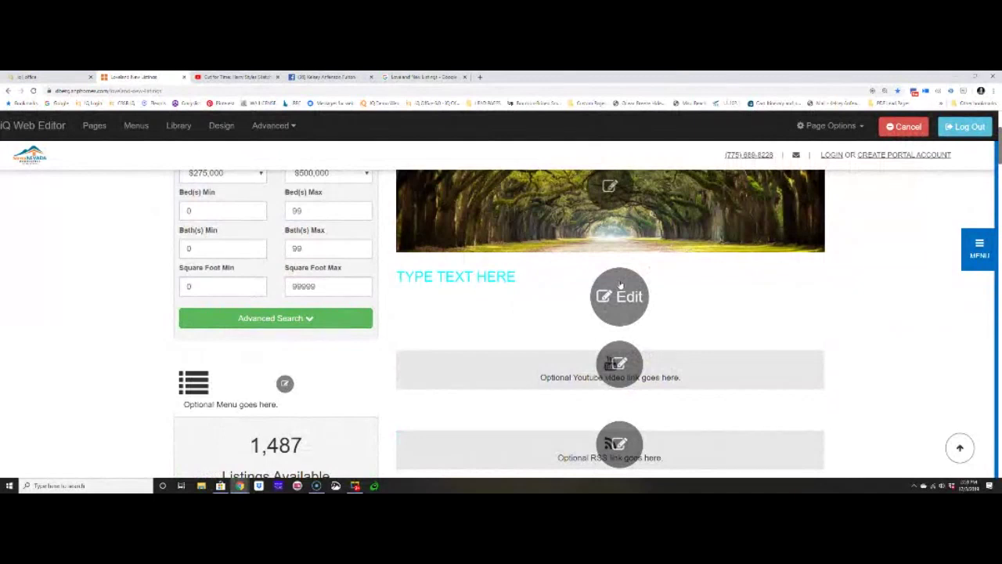
Make 'TYPE TEXT HERE' a link opening in a new window, then close the body editor.
{"action": "left_click", "coordinate": [620, 287]}
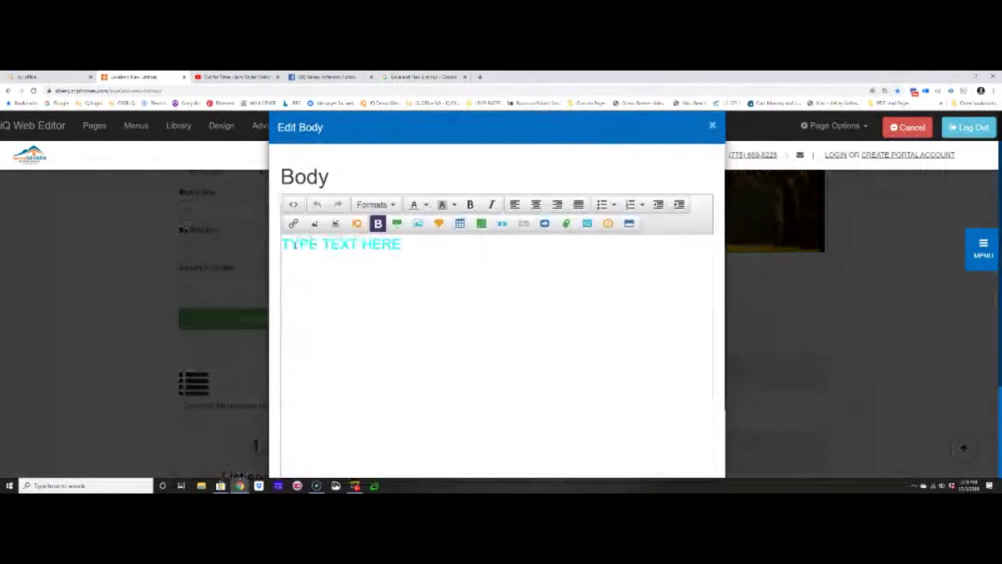
{"action": "left_click_drag", "start_coordinate": [407, 246], "coordinate": [264, 248]}
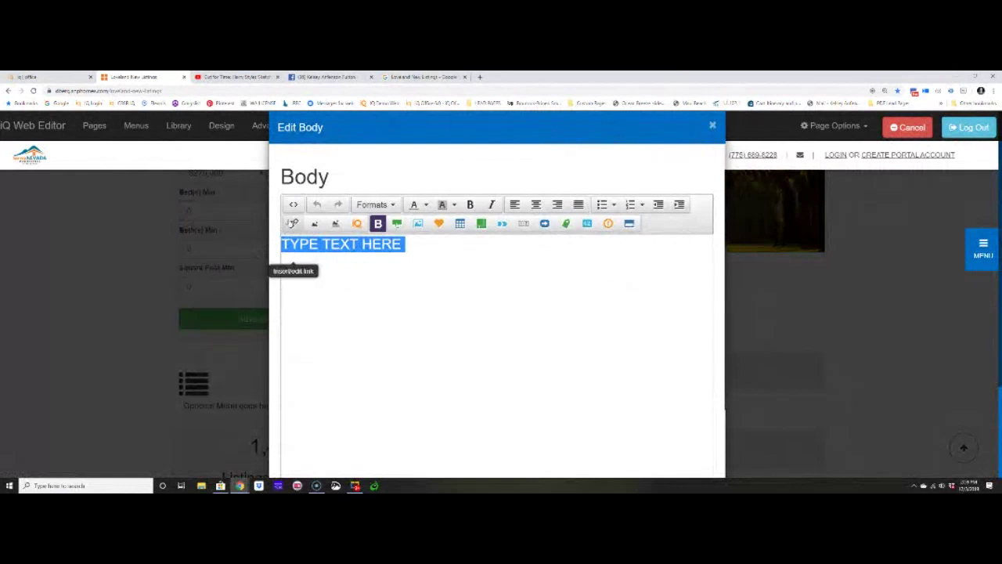
{"action": "left_click", "coordinate": [292, 223]}
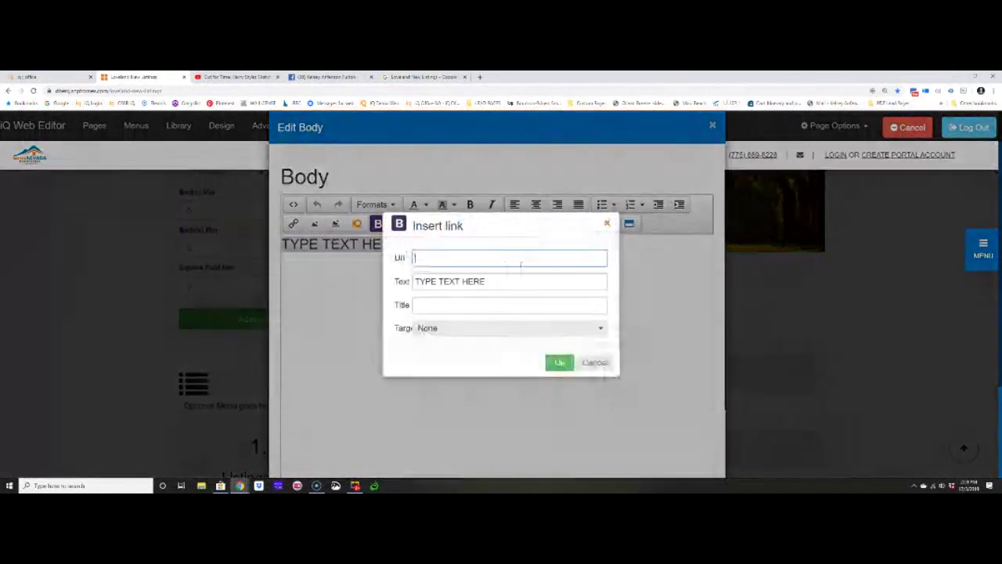
{"action": "left_click", "coordinate": [535, 332]}
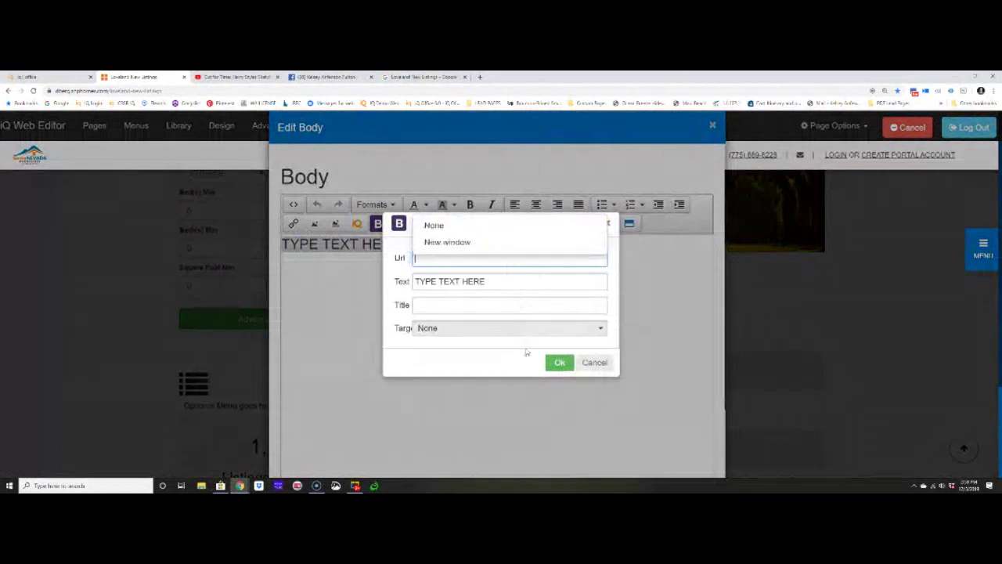
{"action": "left_click", "coordinate": [495, 244]}
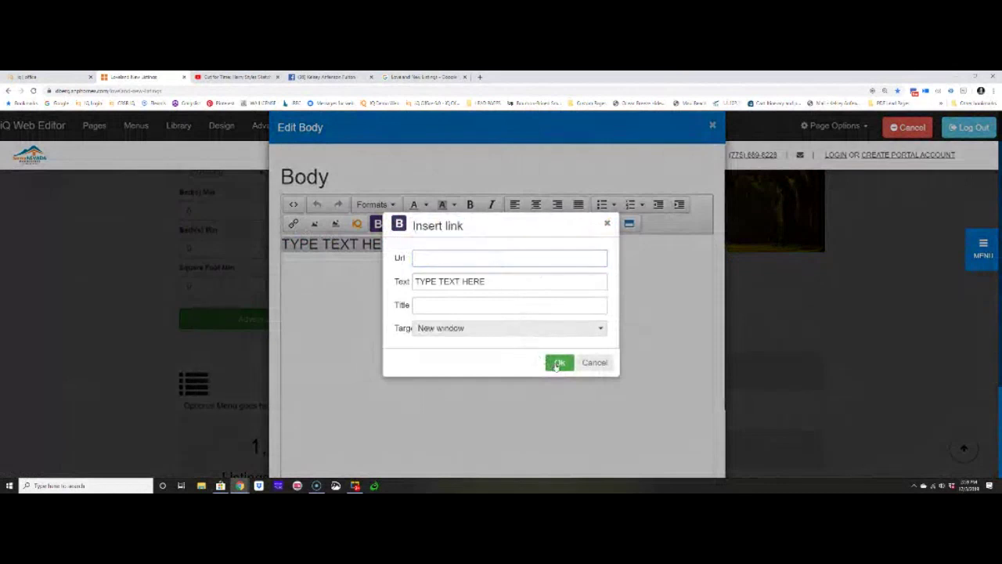
{"action": "left_click", "coordinate": [558, 364]}
{"action": "left_click", "coordinate": [349, 275]}
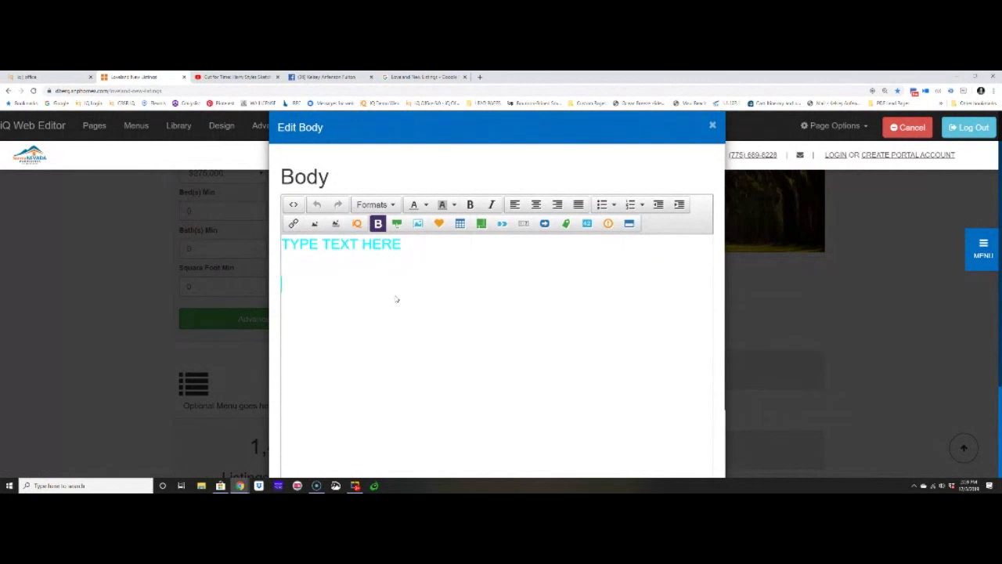
{"action": "left_click", "coordinate": [715, 131]}
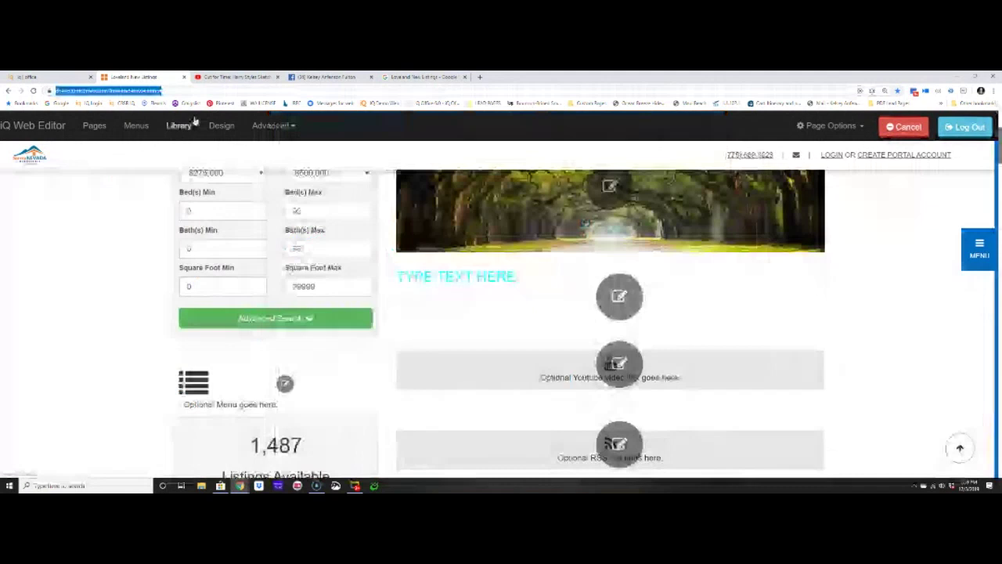
Draft a Facebook post with the listings page link preview, replacing the pasted URL with 'Look at this great new page!'.
{"action": "left_click", "coordinate": [321, 76]}
{"action": "type", "text": "https://dberg.snphomes.com/loveland-new-listings"}
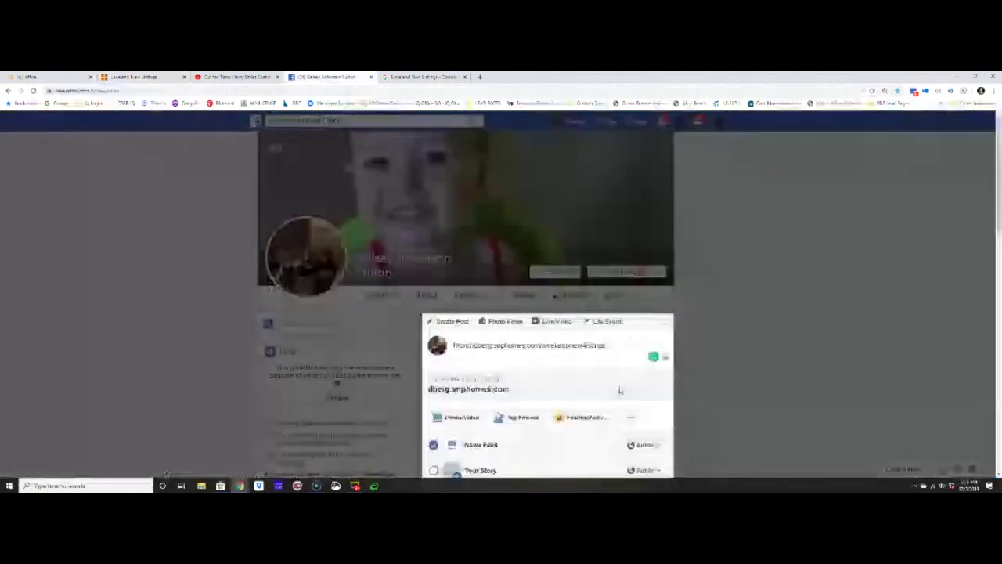
{"action": "left_click_drag", "start_coordinate": [607, 346], "coordinate": [456, 346]}
{"action": "key", "text": "BackSpace"}
{"action": "type", "text": "Look at this great new page!!"}
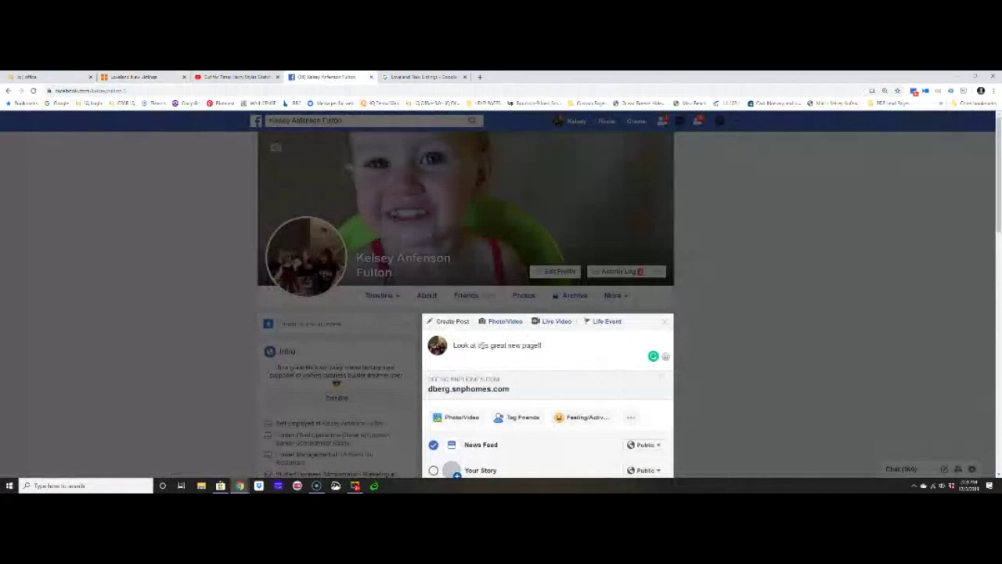
{"action": "scroll", "coordinate": [623, 298], "scroll_direction": "down", "scroll_amount": 3}
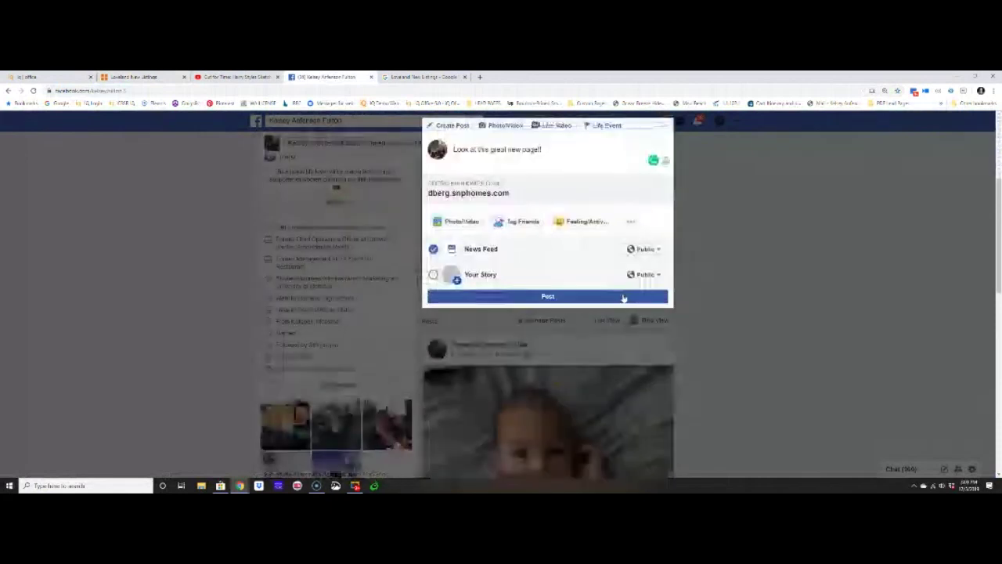
{"action": "scroll", "coordinate": [624, 298], "scroll_direction": "up", "scroll_amount": 3}
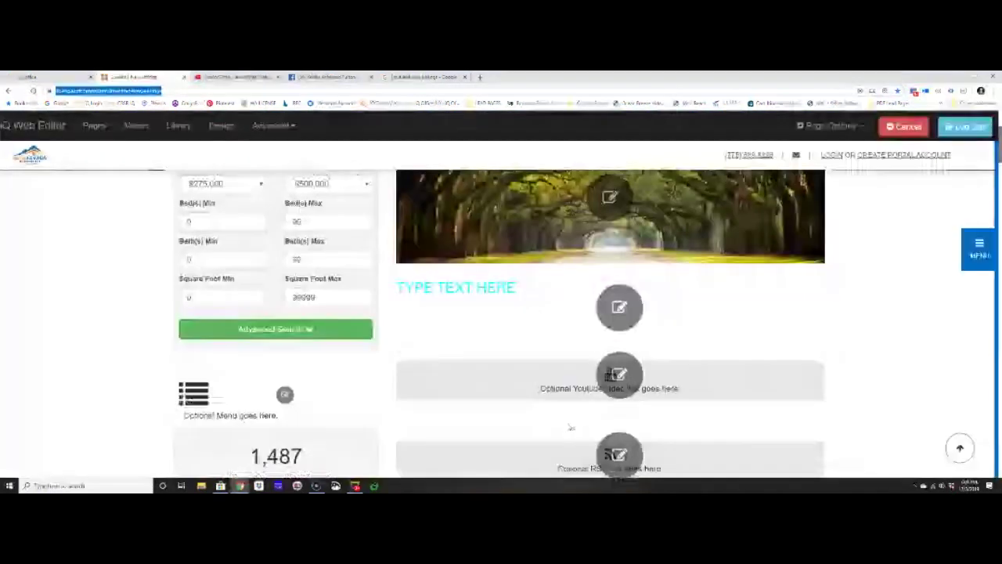
Scroll up to the Loveland New Listings page's top banner in iQ Web Editor.
{"action": "scroll", "coordinate": [570, 426], "scroll_direction": "up", "scroll_amount": 3}
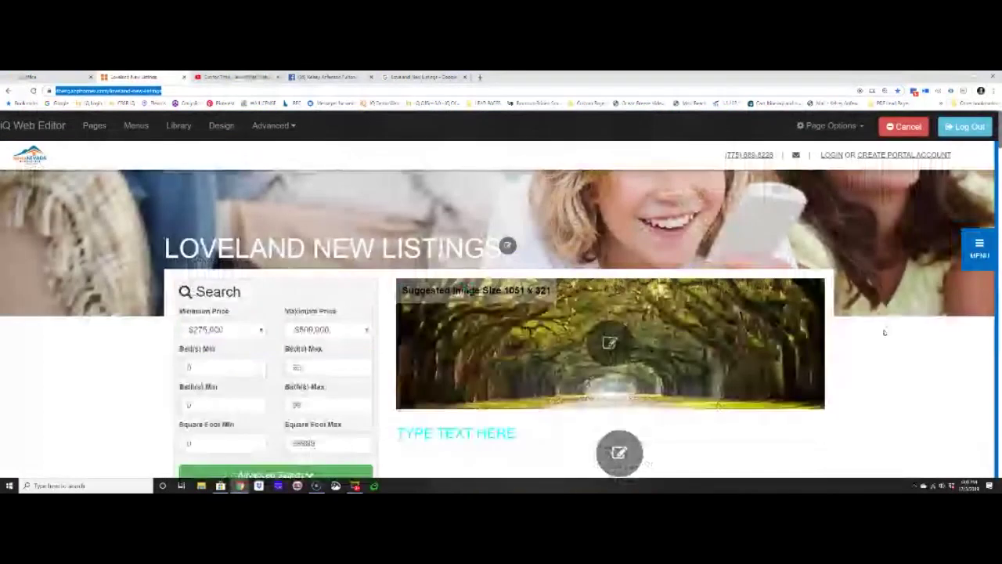
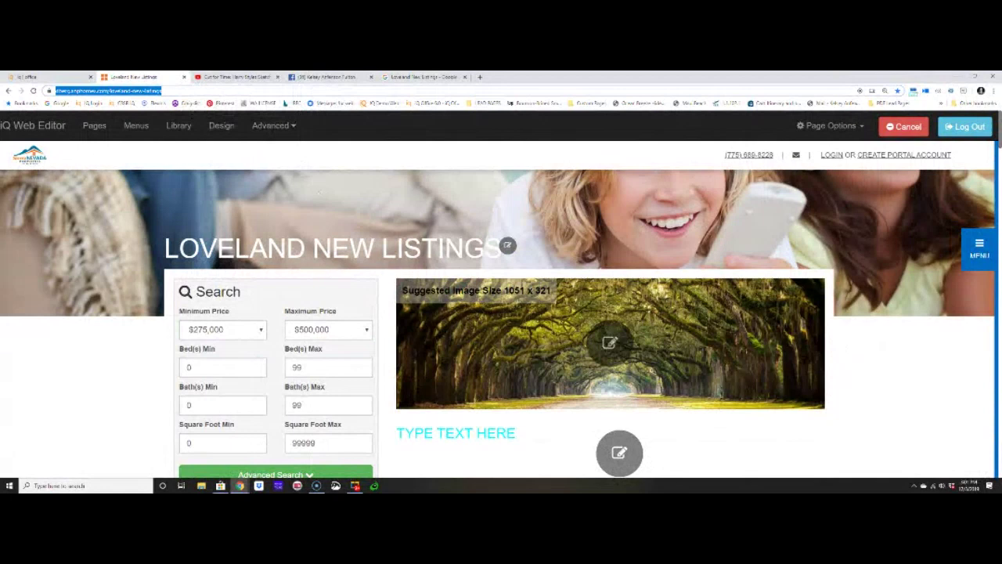
Go to the Loveland site's home page through the MENU slide-out.
{"action": "left_click", "coordinate": [979, 248]}
{"action": "left_click", "coordinate": [895, 160]}
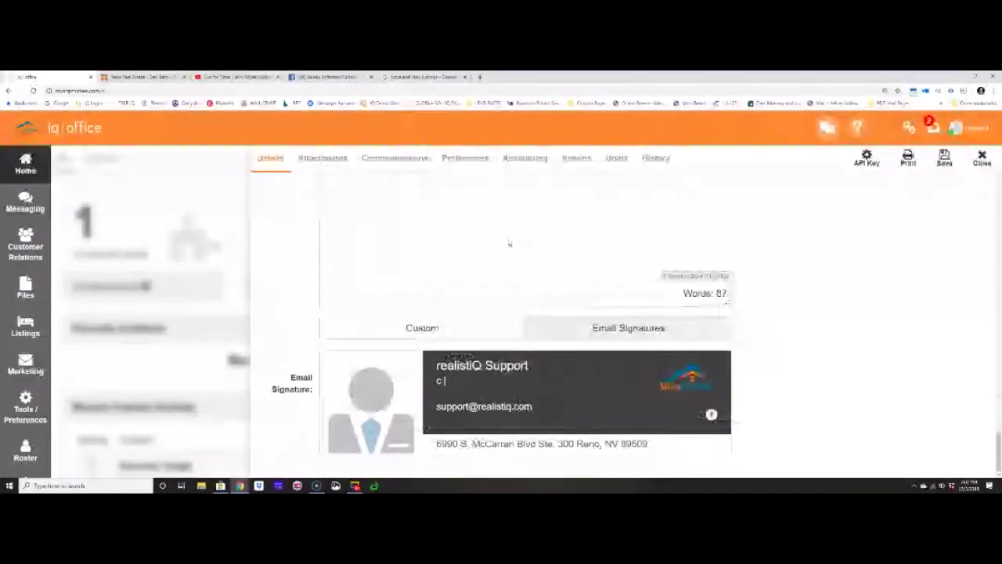
On the Preferences tab, highlight the Notify New Leads By Email, Text and Phone settings.
{"action": "left_click", "coordinate": [468, 159]}
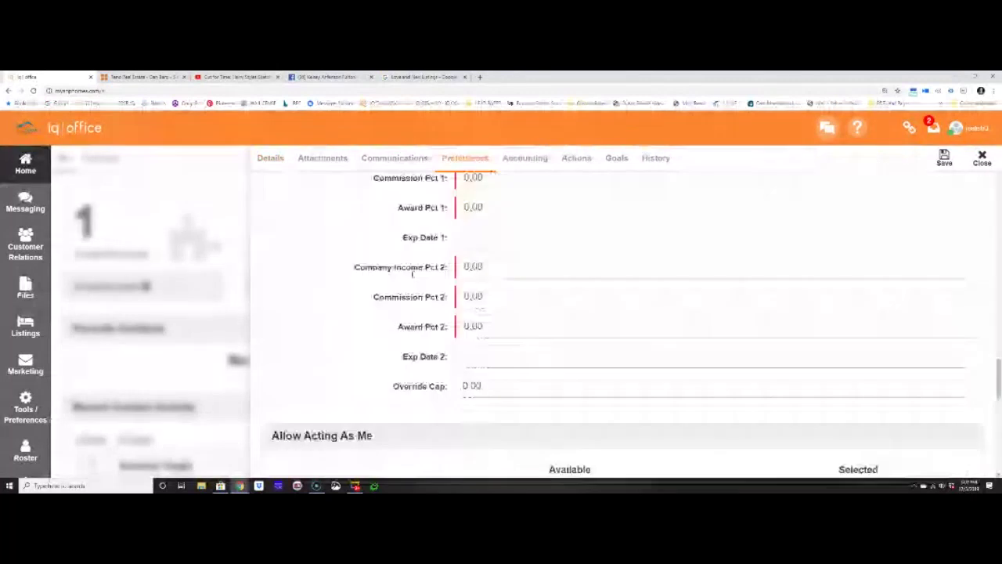
{"action": "scroll", "coordinate": [419, 282], "scroll_direction": "up", "scroll_amount": 10}
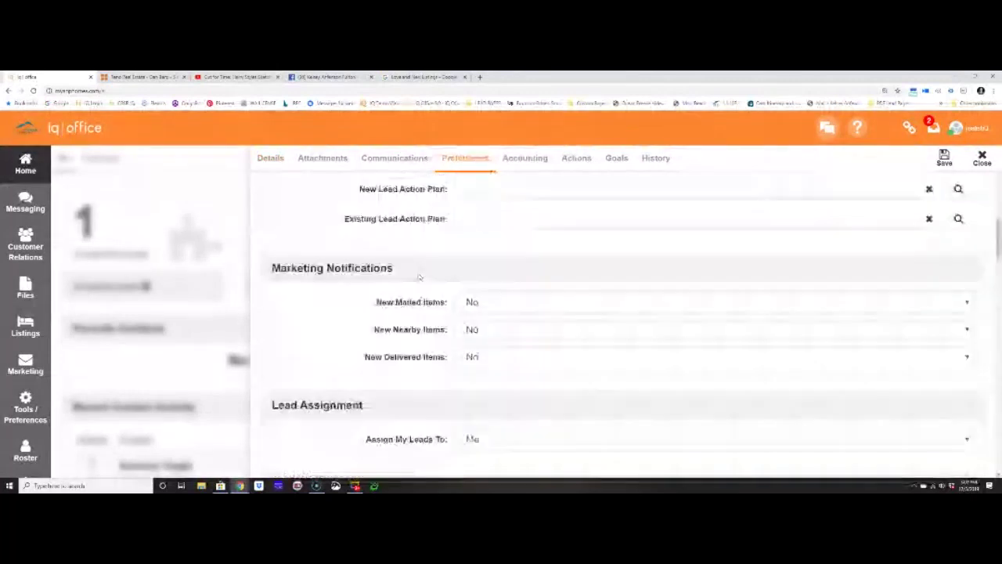
{"action": "scroll", "coordinate": [419, 277], "scroll_direction": "down", "scroll_amount": 5}
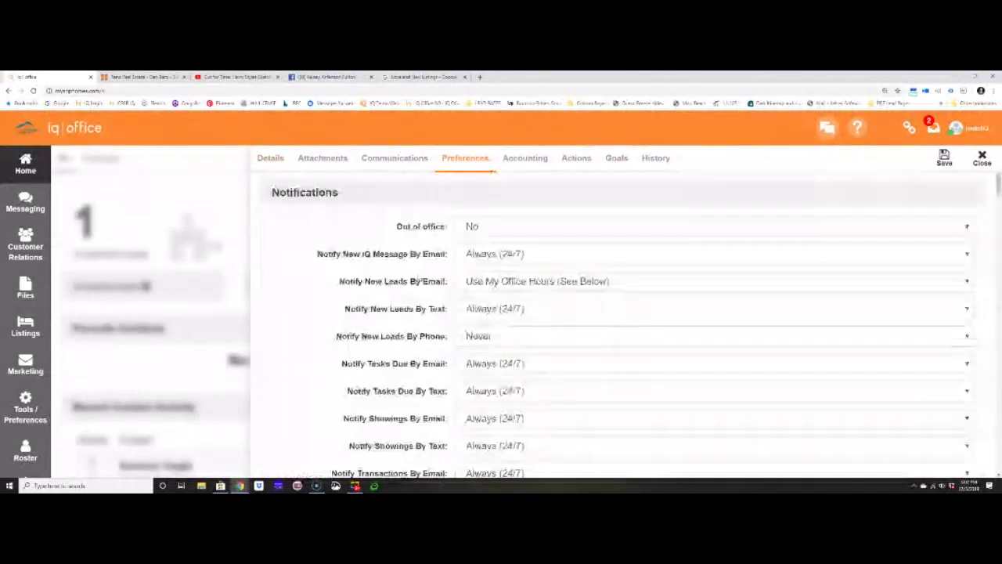
{"action": "triple_click", "coordinate": [418, 281]}
{"action": "triple_click", "coordinate": [395, 308]}
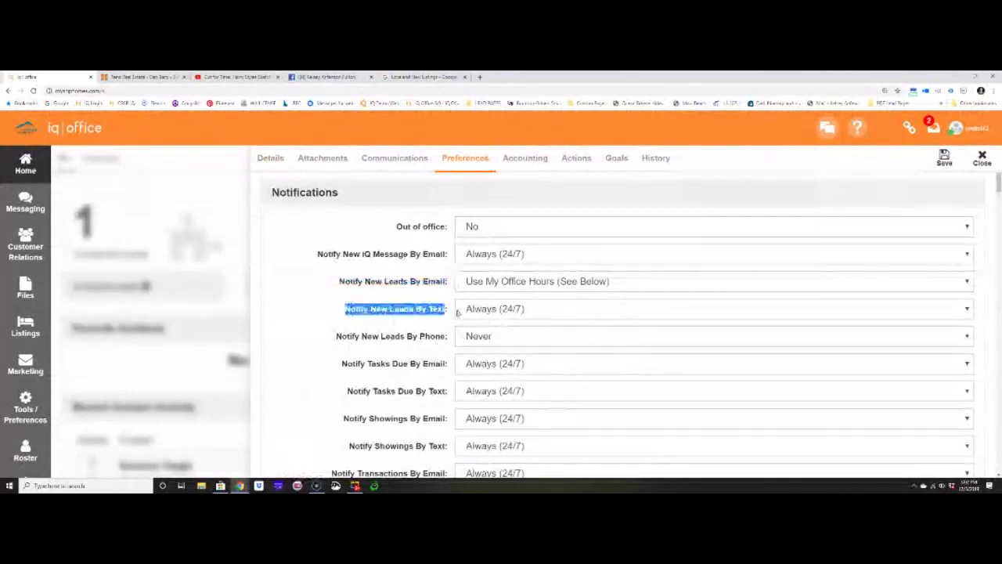
{"action": "left_click_drag", "start_coordinate": [342, 336], "coordinate": [460, 328]}
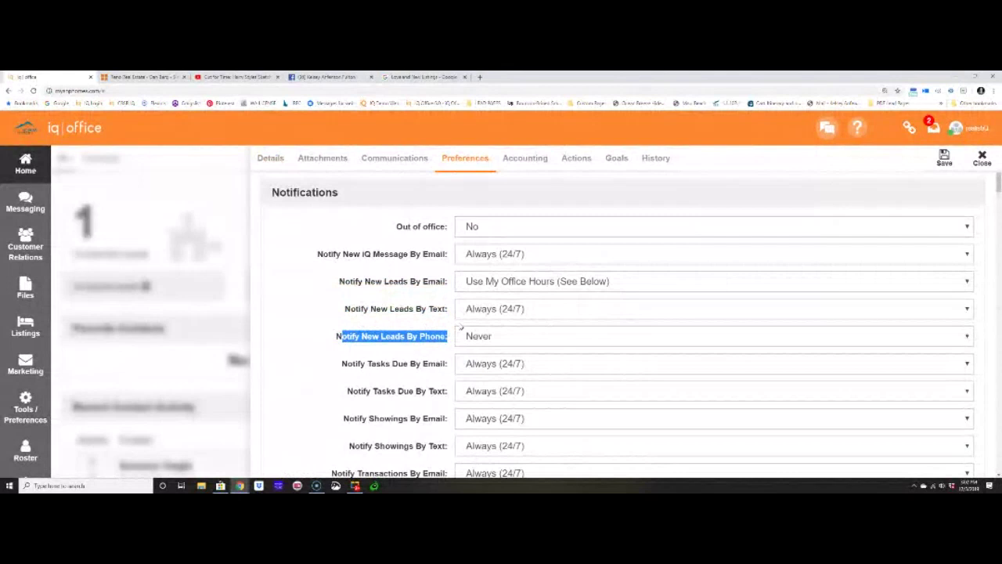